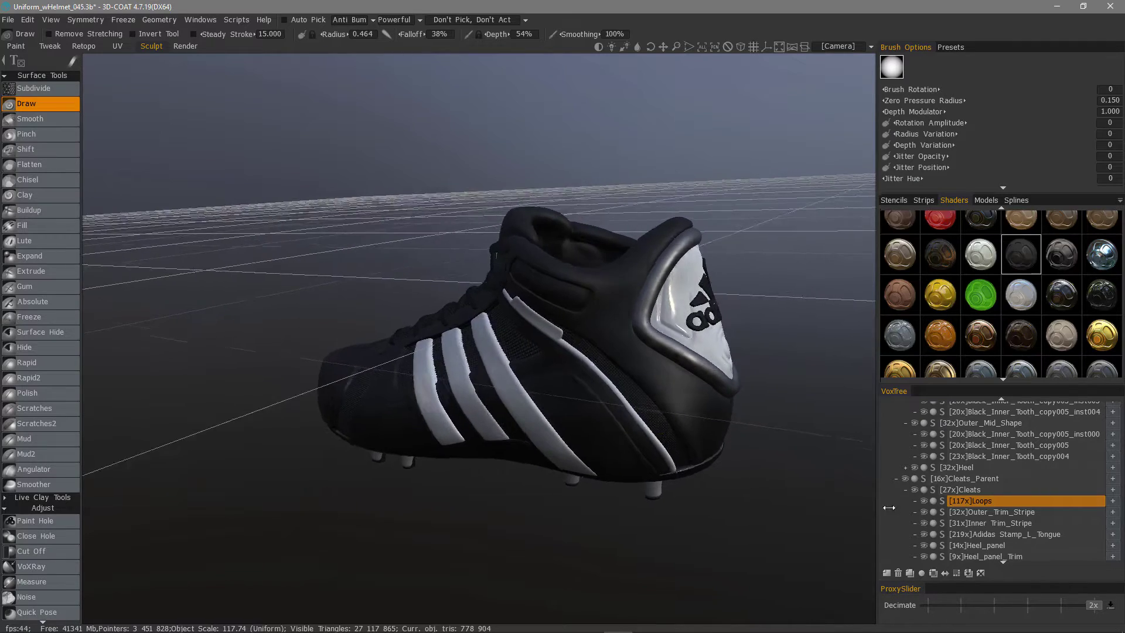
Select the Cleats layer under Cleats_Parent in the VoxTree
{"action": "middle_click_drag", "start_coordinate": [469, 372], "coordinate": [585, 342]}
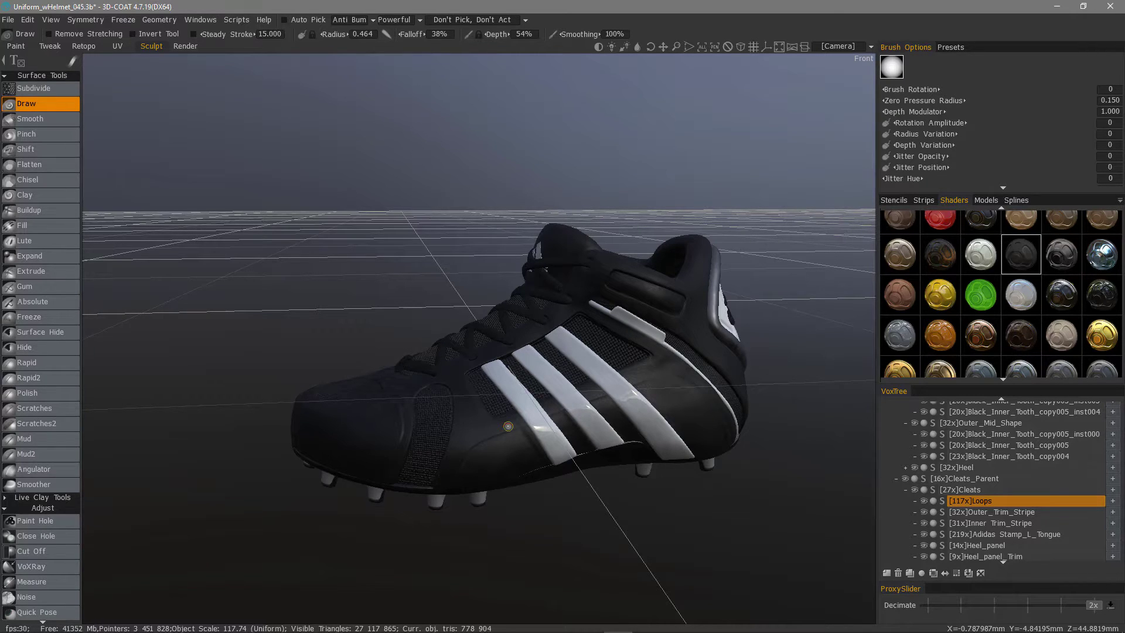
{"action": "left_click_drag", "start_coordinate": [508, 425], "coordinate": [422, 442], "text": "alt"}
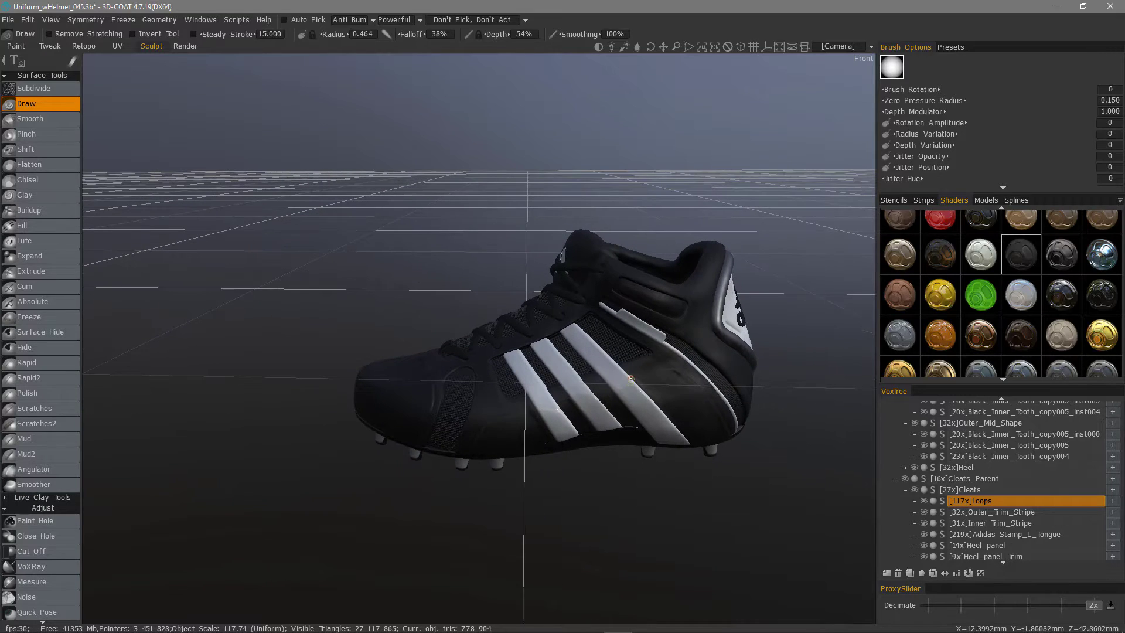
{"action": "left_click", "coordinate": [988, 501]}
{"action": "scroll", "coordinate": [979, 525], "scroll_direction": "down", "scroll_amount": 2}
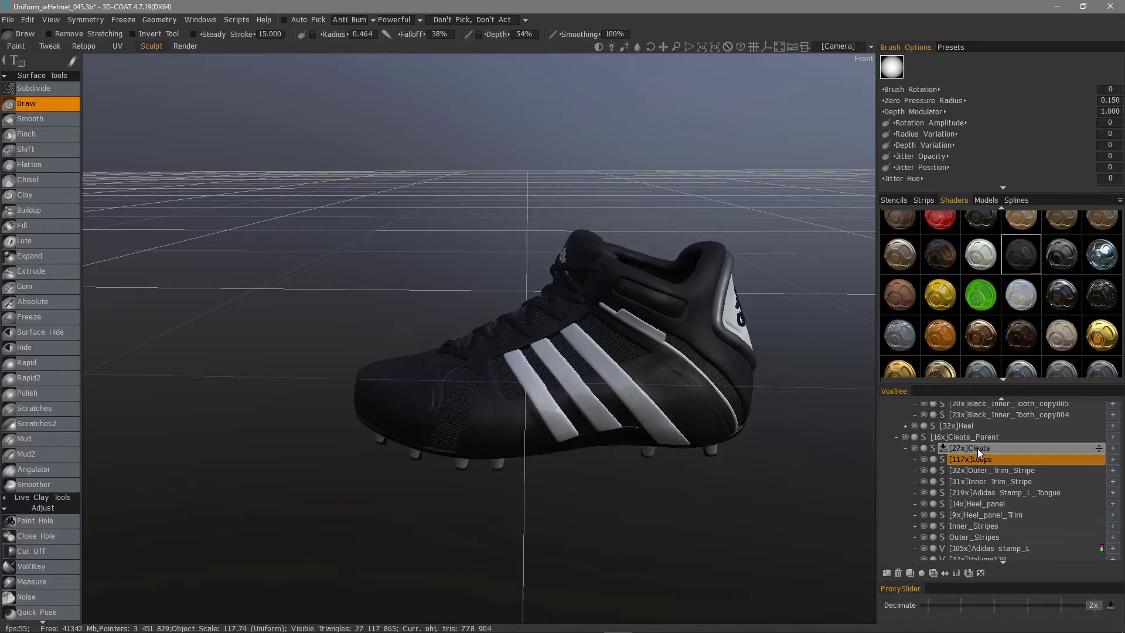
{"action": "left_click", "coordinate": [951, 448]}
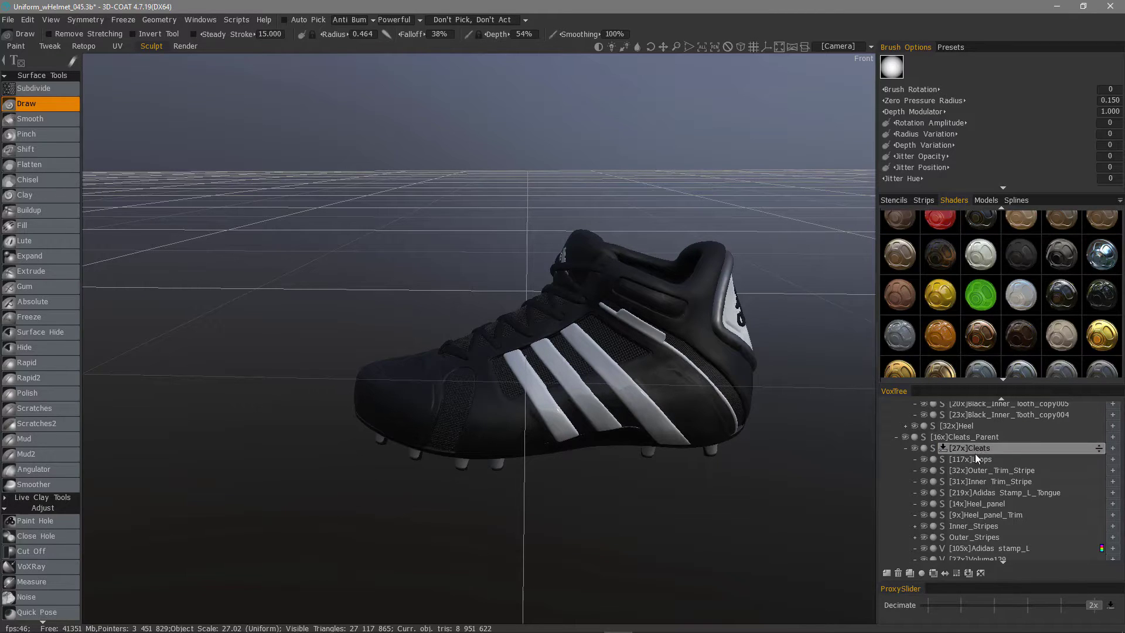
{"action": "mouse_move", "coordinate": [976, 450]}
{"action": "left_mouse_down"}
{"action": "mouse_move", "coordinate": [975, 537]}
{"action": "mouse_move", "coordinate": [989, 482]}
{"action": "mouse_move", "coordinate": [975, 449]}
{"action": "left_mouse_up"}
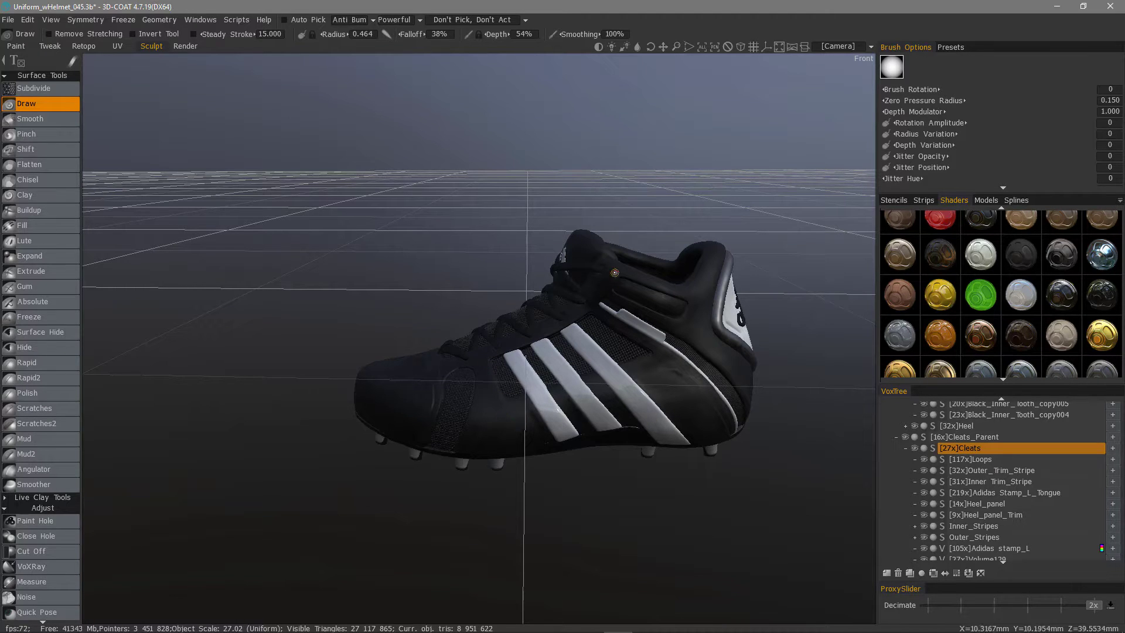
Hide the Sole_SubElements layer group so the sole and studs are not shown with the shoe upper
{"action": "left_click_drag", "start_coordinate": [650, 275], "coordinate": [734, 409], "text": "alt"}
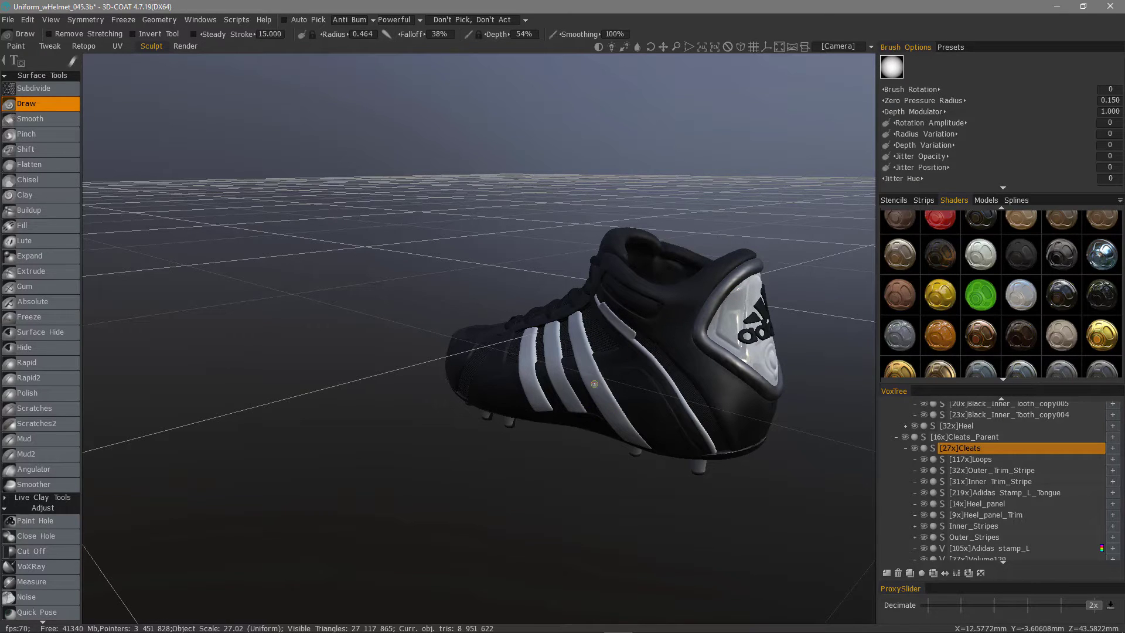
{"action": "left_click_drag", "start_coordinate": [680, 369], "coordinate": [961, 494], "text": "alt"}
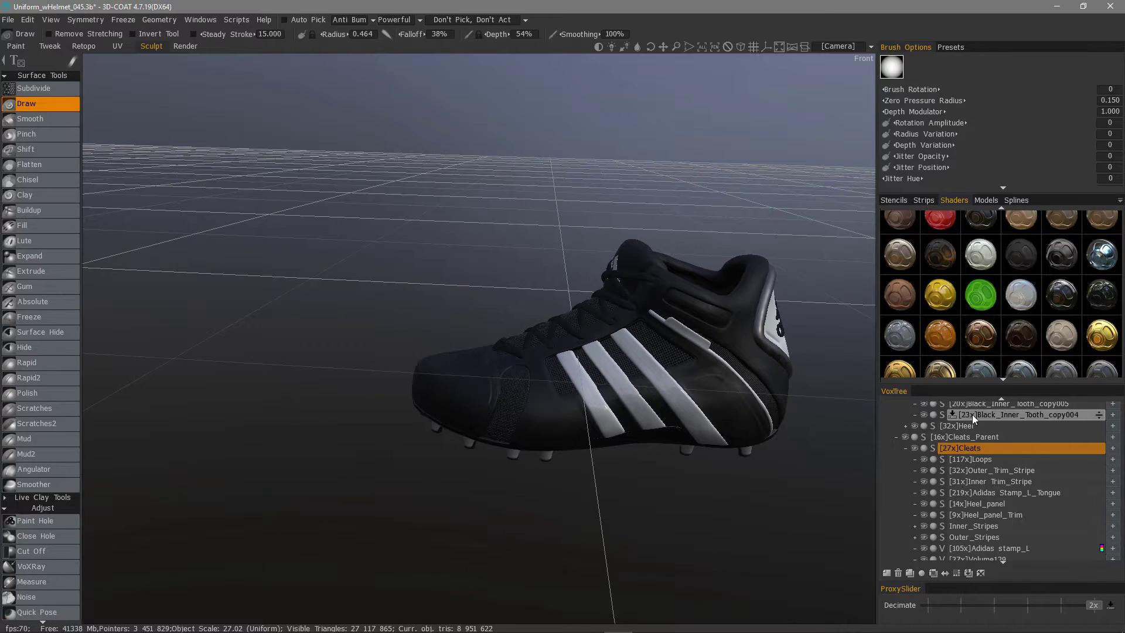
{"action": "middle_click_drag", "start_coordinate": [972, 414], "coordinate": [973, 512]}
{"action": "left_click_drag", "start_coordinate": [562, 346], "coordinate": [946, 458], "text": "alt"}
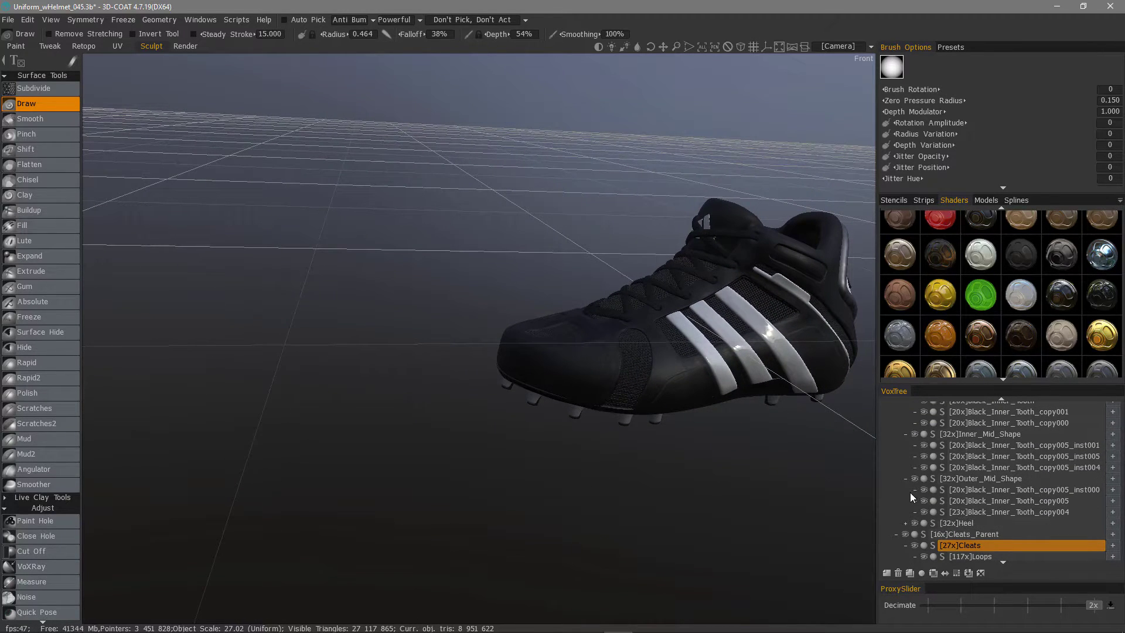
{"action": "scroll", "coordinate": [937, 469], "scroll_direction": "up", "scroll_amount": 3}
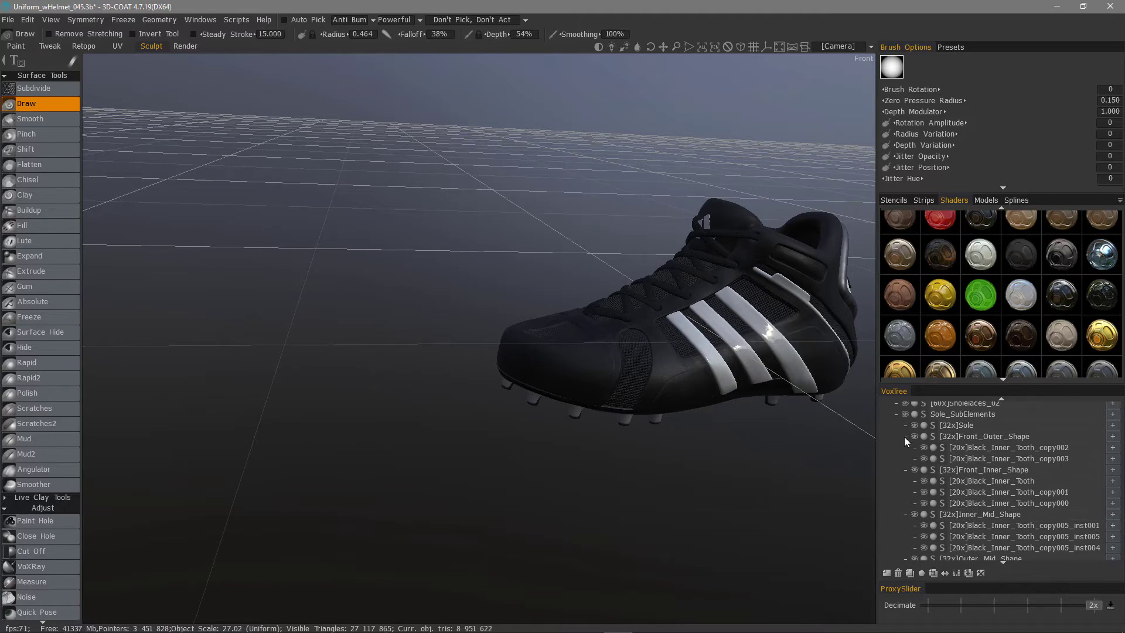
{"action": "left_click", "coordinate": [904, 413]}
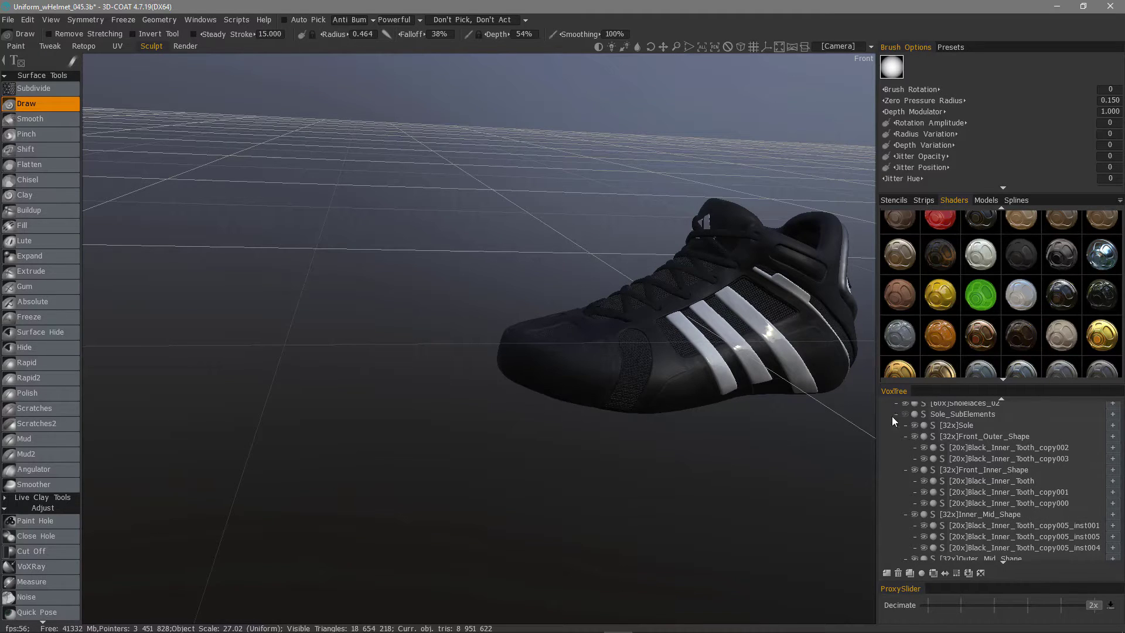
Collapse the Sole_SubElements group and hide the Shoelaces_01 and Shoelaces_02 layers
{"action": "left_click_drag", "start_coordinate": [542, 404], "coordinate": [677, 406], "text": "alt"}
{"action": "right_click_drag", "start_coordinate": [676, 405], "coordinate": [645, 292]}
{"action": "right_click_drag", "start_coordinate": [717, 277], "coordinate": [518, 261]}
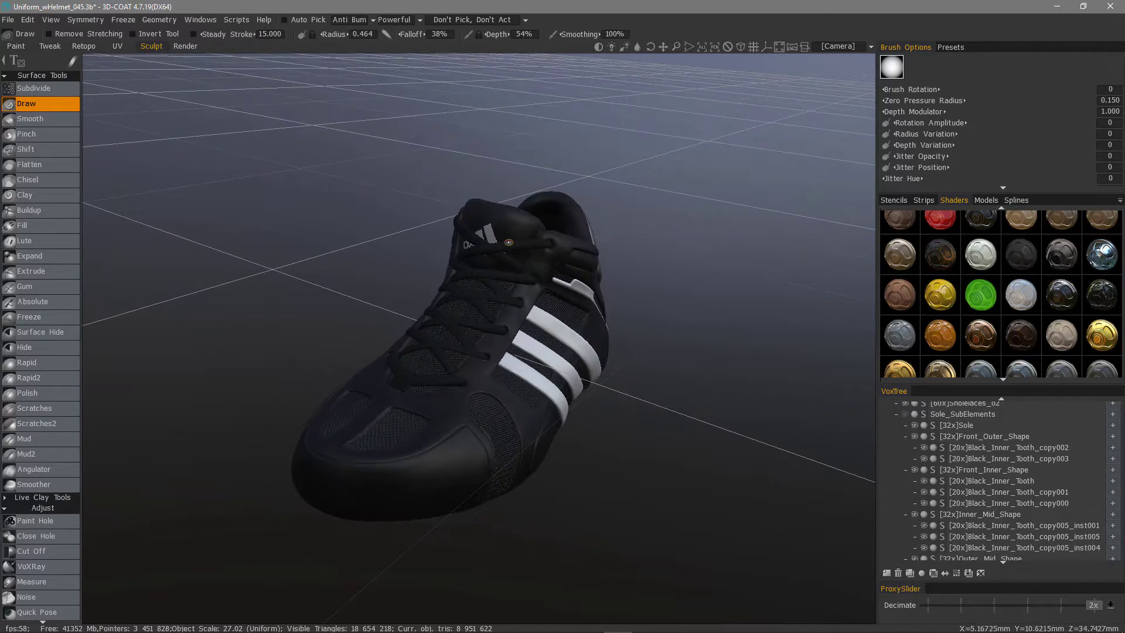
{"action": "right_click_drag", "start_coordinate": [417, 412], "coordinate": [437, 398]}
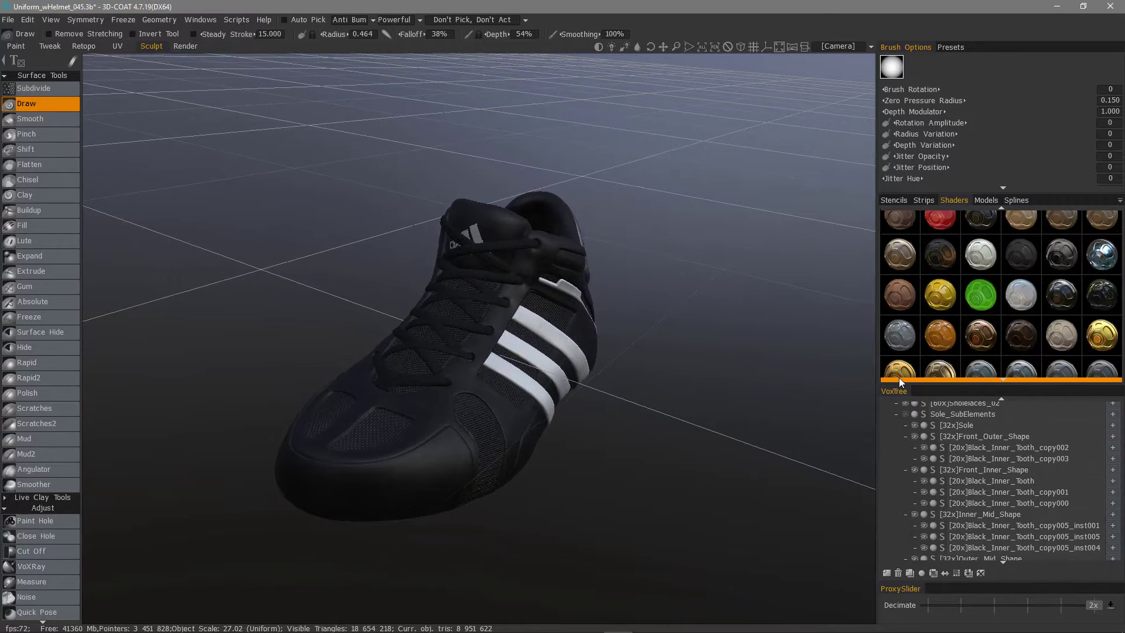
{"action": "scroll", "coordinate": [968, 462], "scroll_direction": "up", "scroll_amount": 1}
{"action": "scroll", "coordinate": [968, 462], "scroll_direction": "up", "scroll_amount": 2}
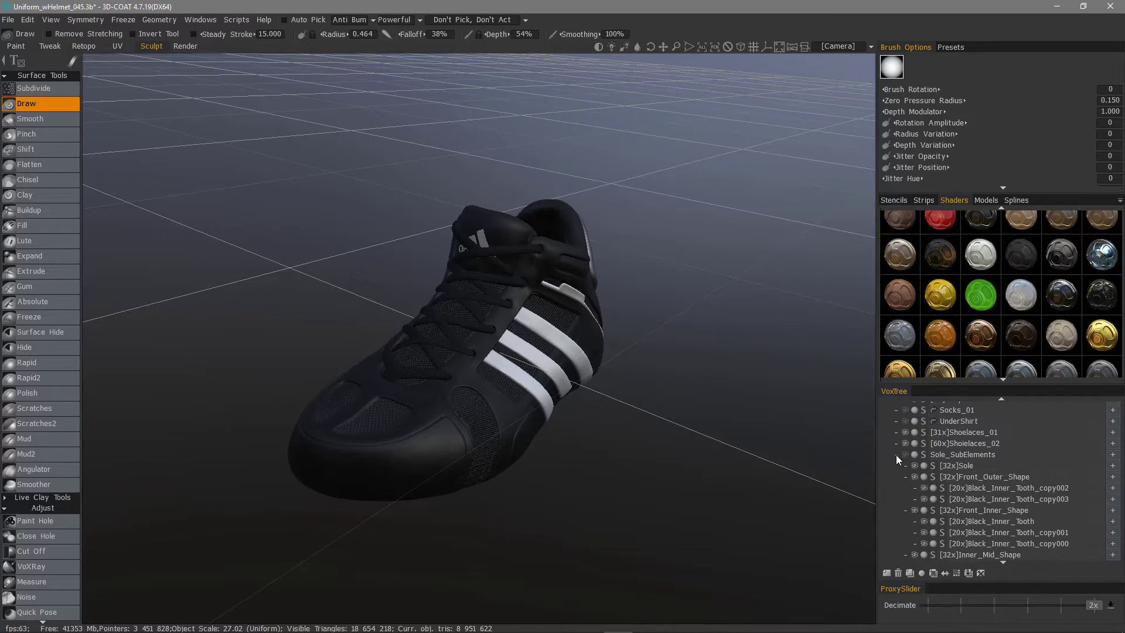
{"action": "left_click", "coordinate": [895, 455]}
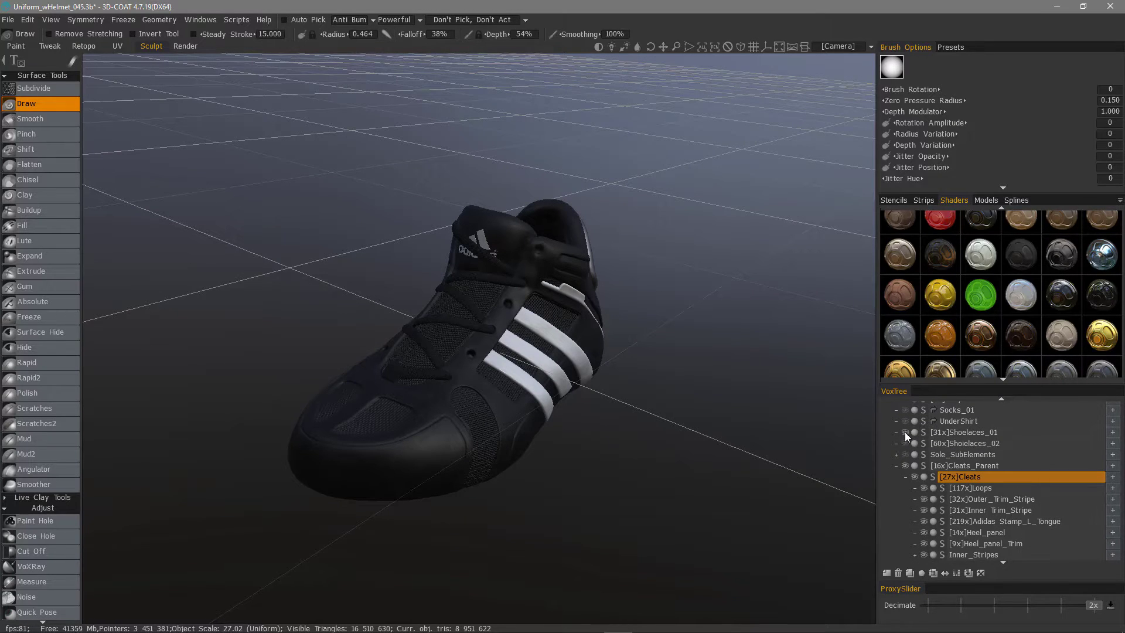
{"action": "left_click", "coordinate": [905, 432]}
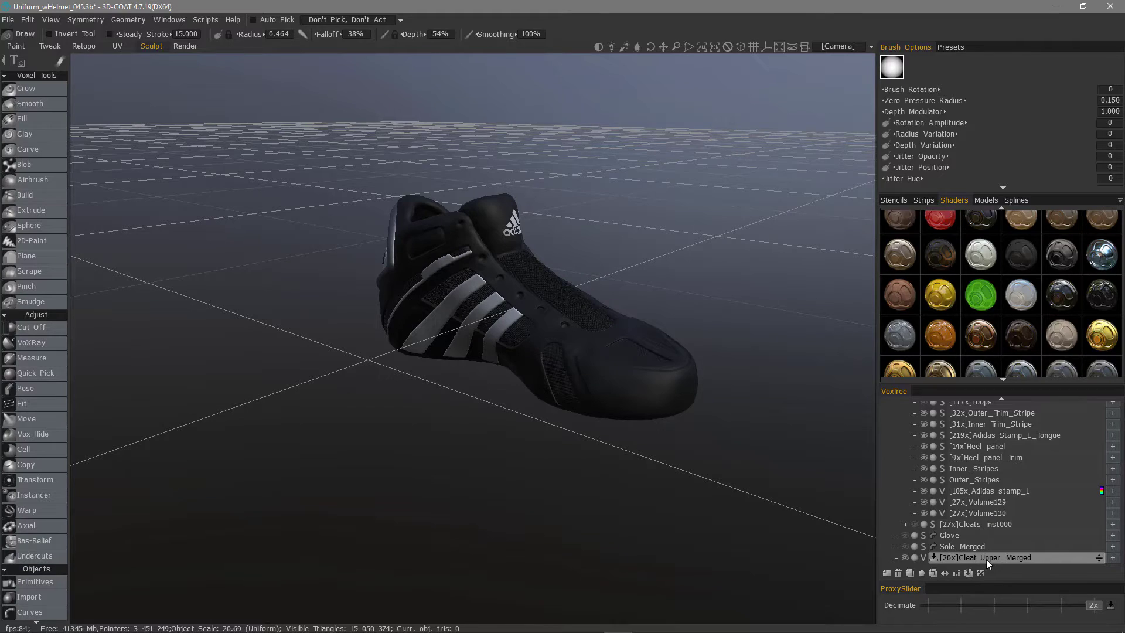
Make the Cleat Upper_Merged volume active and visible, and hide the original Cleats layer with its sub-parts
{"action": "right_click", "coordinate": [987, 558]}
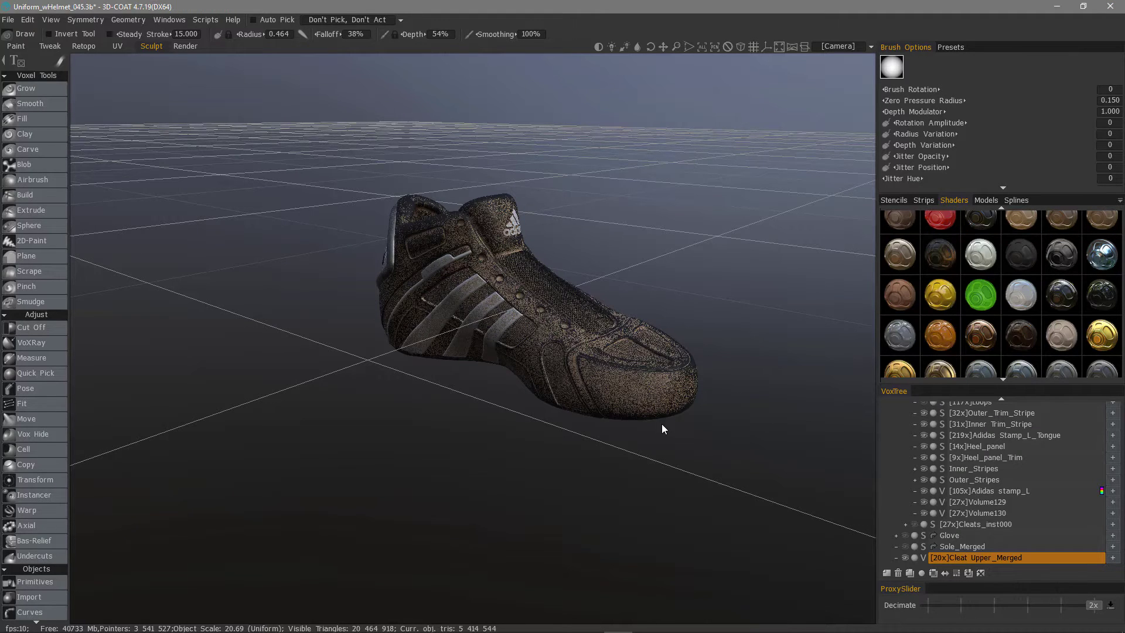
{"action": "scroll", "coordinate": [973, 494], "scroll_direction": "up", "scroll_amount": 3}
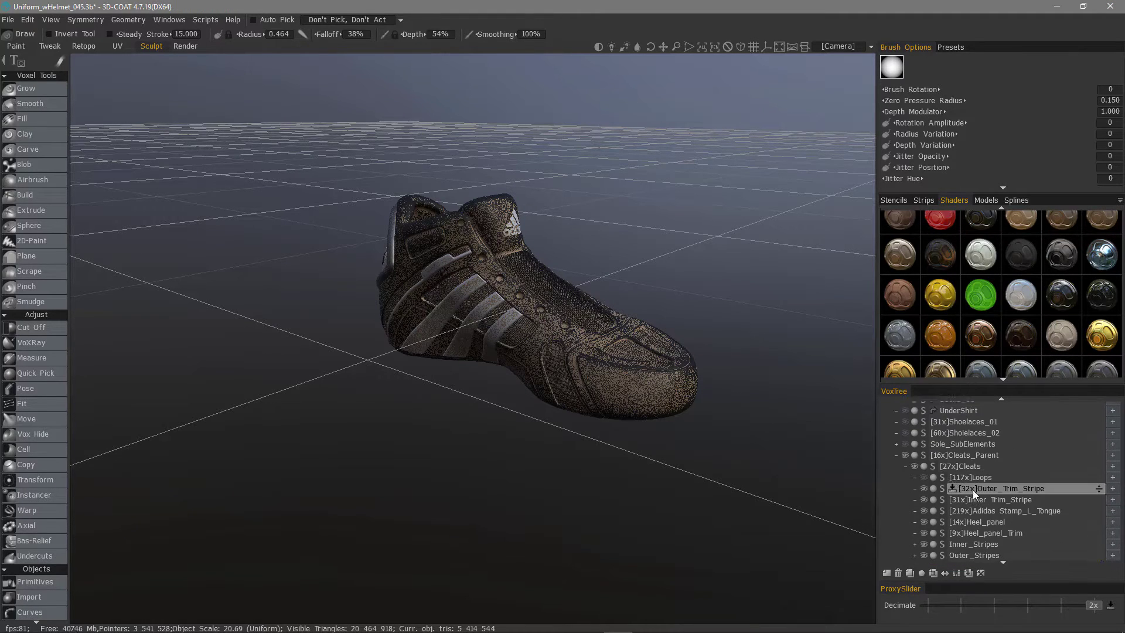
{"action": "left_click", "coordinate": [913, 463]}
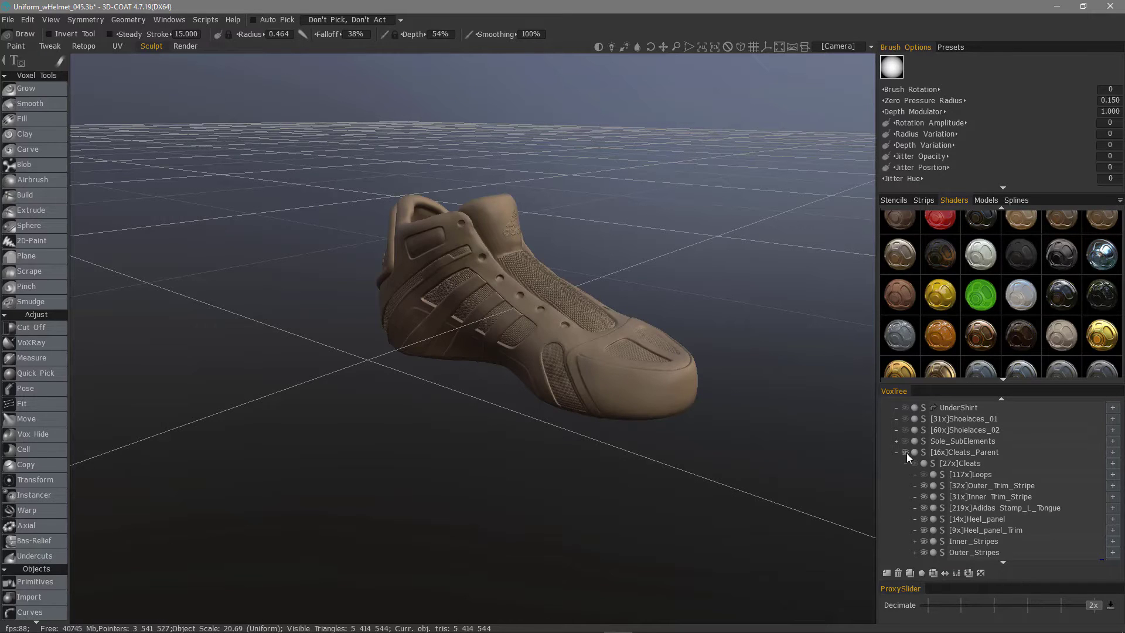
{"action": "left_click_drag", "start_coordinate": [873, 410], "coordinate": [762, 528]}
{"action": "scroll", "coordinate": [973, 469], "scroll_direction": "down", "scroll_amount": 3}
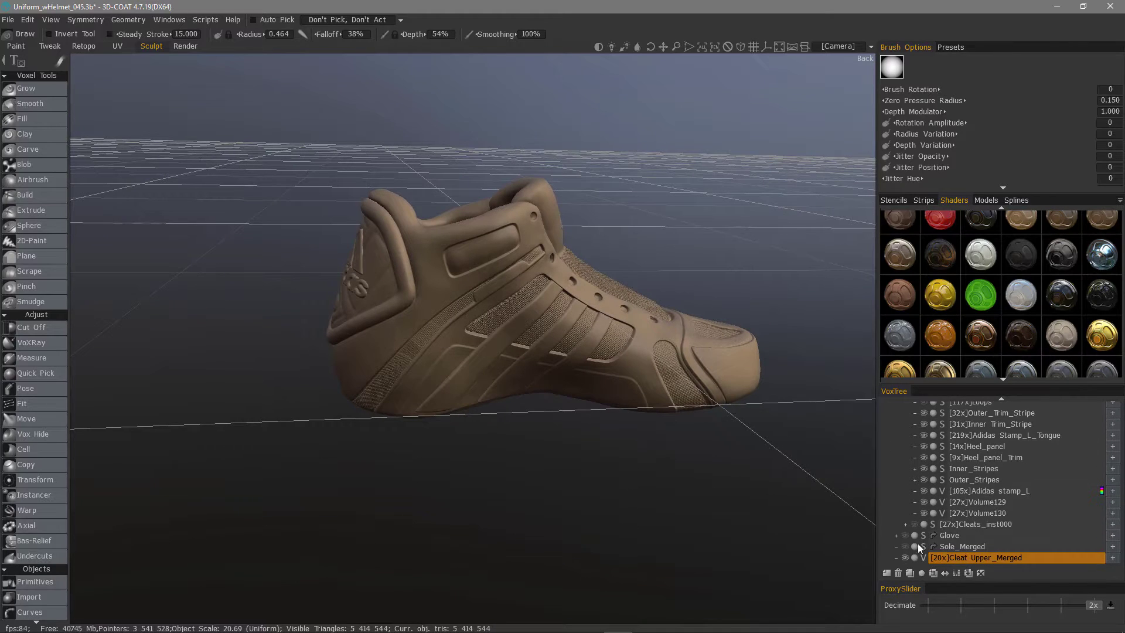
{"action": "left_click", "coordinate": [905, 558]}
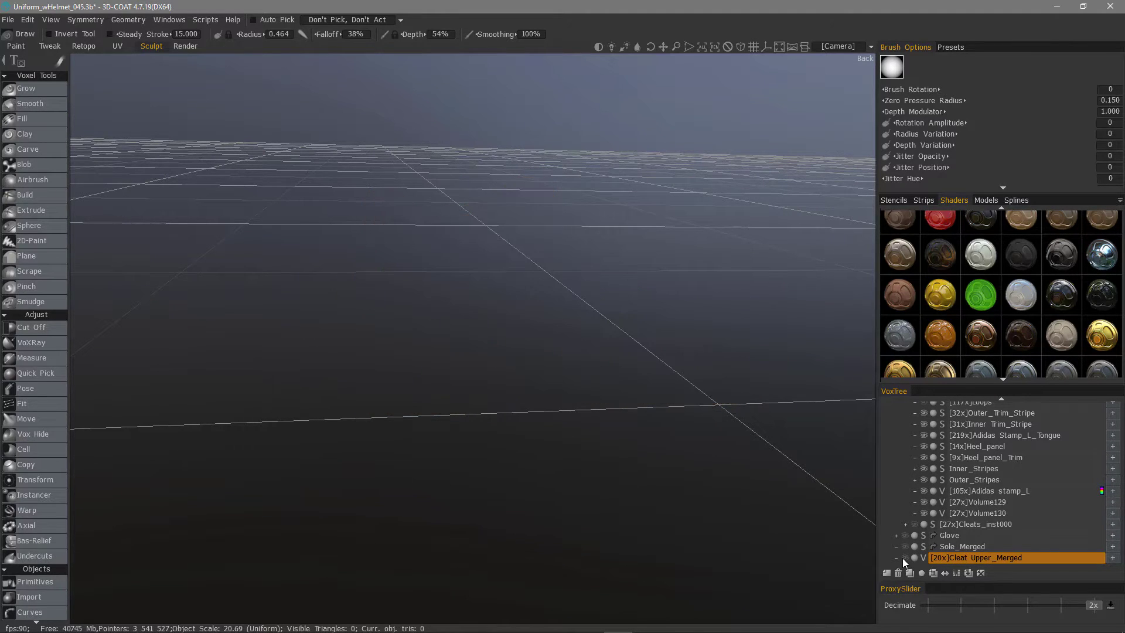
{"action": "left_click", "coordinate": [903, 557]}
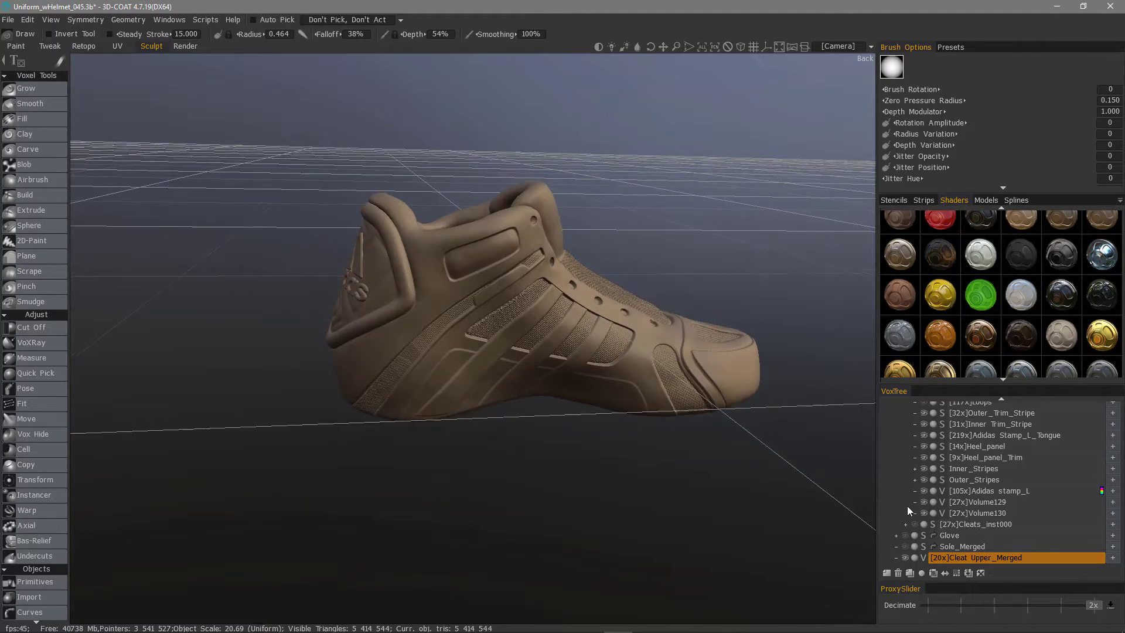
{"action": "left_click_drag", "start_coordinate": [403, 326], "coordinate": [539, 341]}
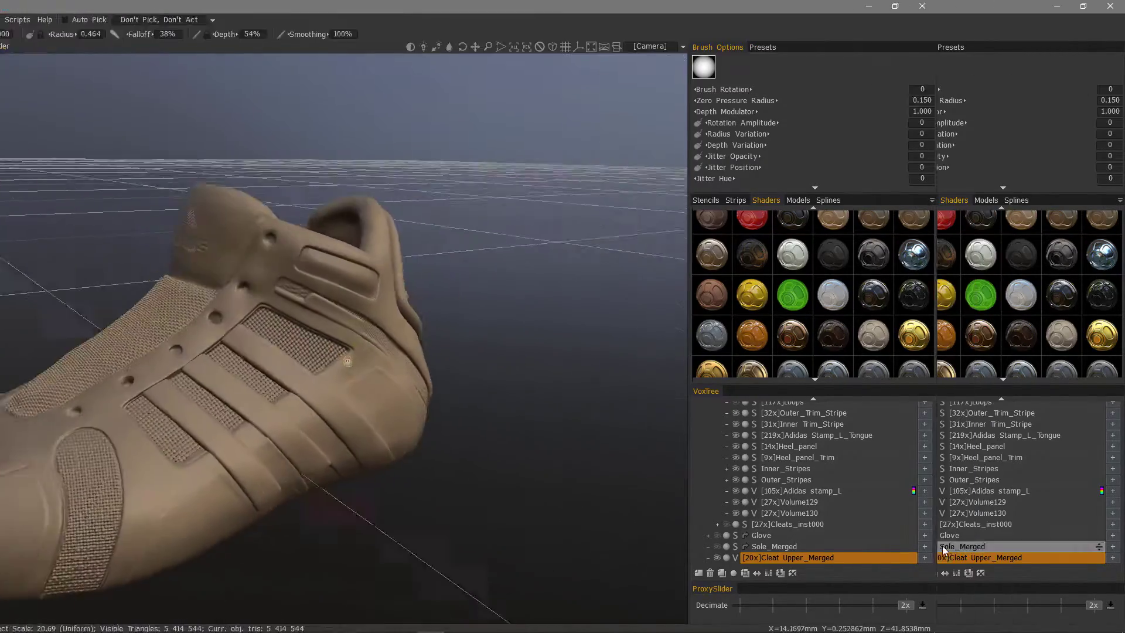
Run AUTOPO auto-retopology on the Cleat Upper_Merged volume with a required poly count of 25000
{"action": "right_click", "coordinate": [972, 558]}
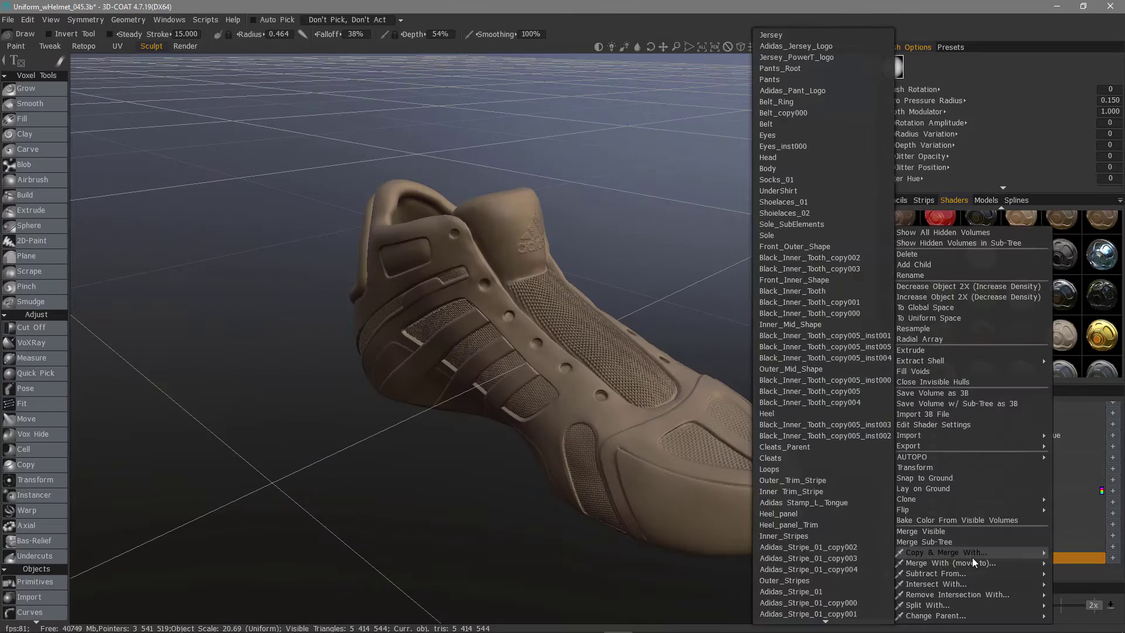
{"action": "mouse_move", "coordinate": [938, 457]}
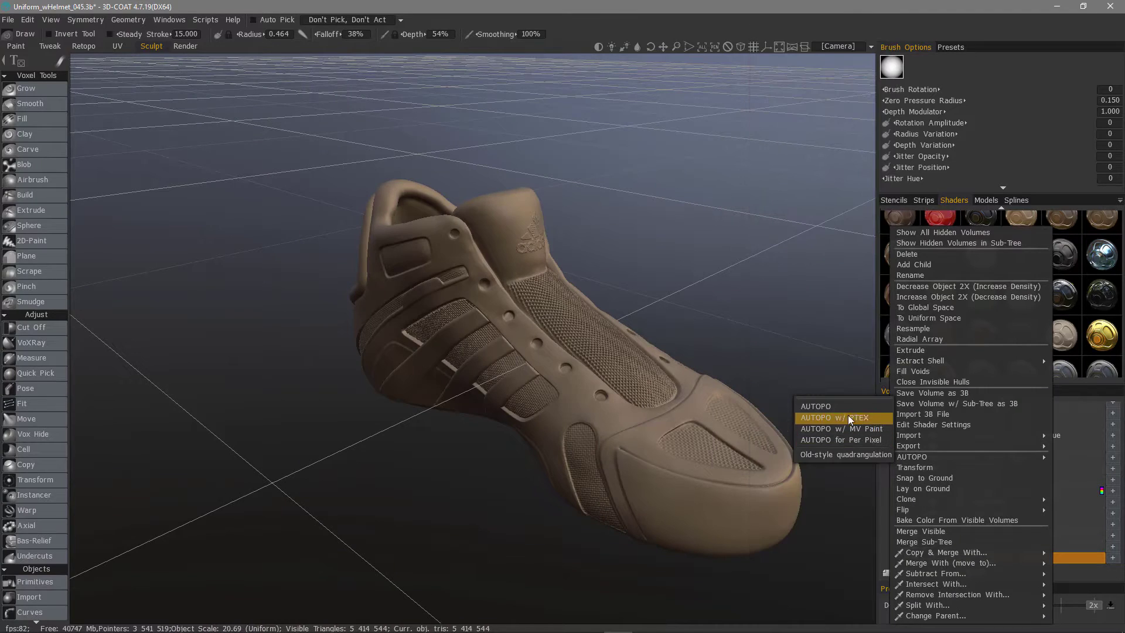
{"action": "left_click", "coordinate": [840, 406]}
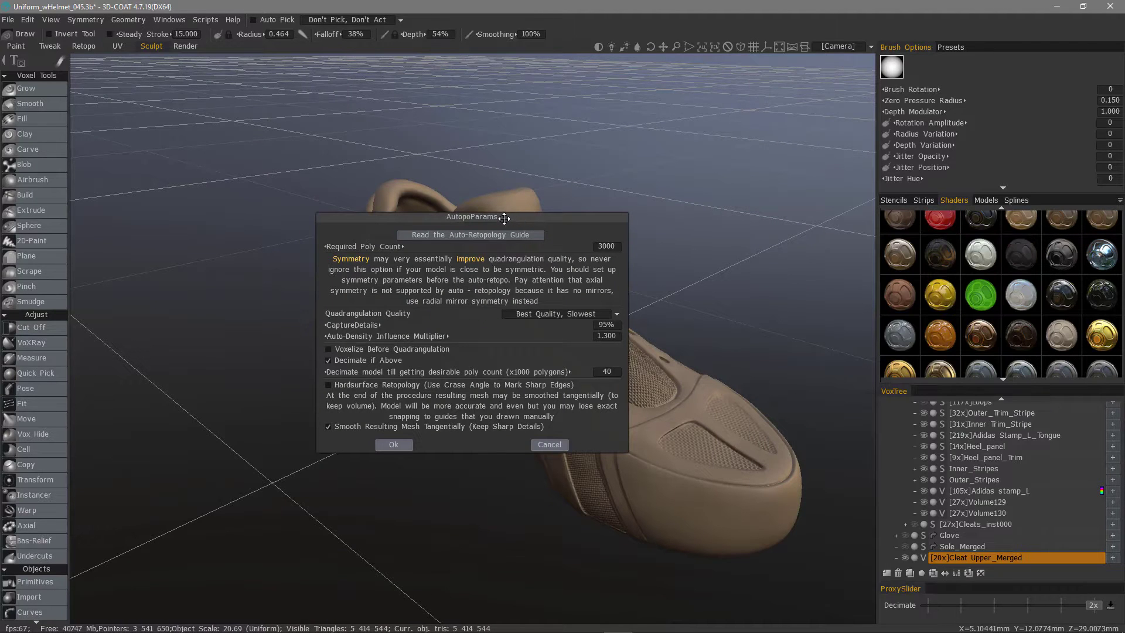
{"action": "left_click_drag", "start_coordinate": [504, 218], "coordinate": [391, 155]}
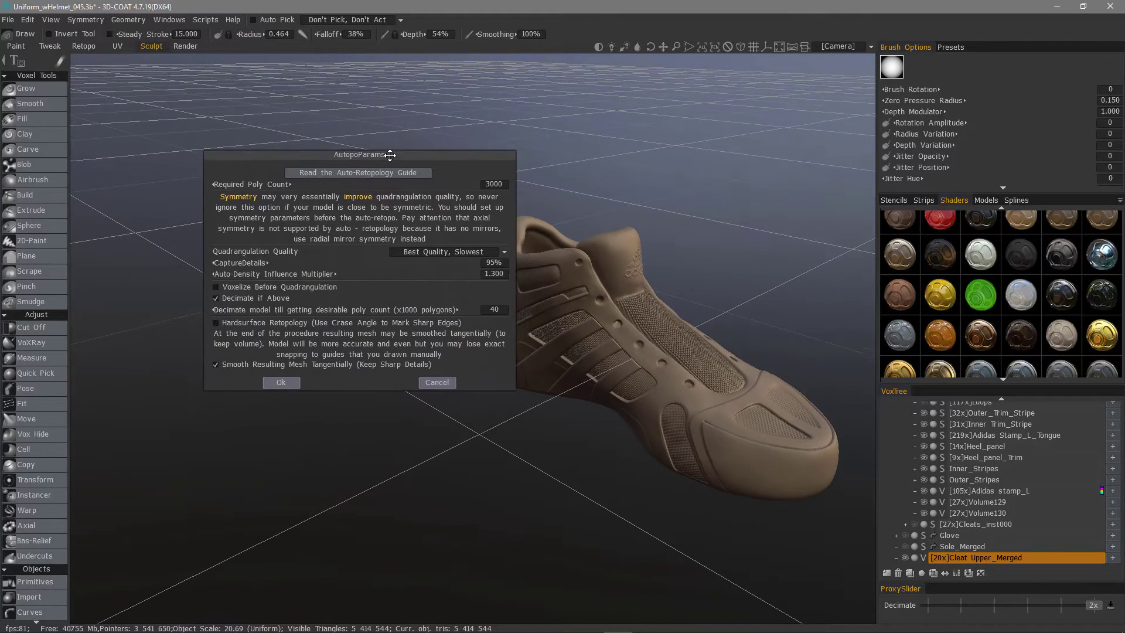
{"action": "left_click", "coordinate": [494, 185]}
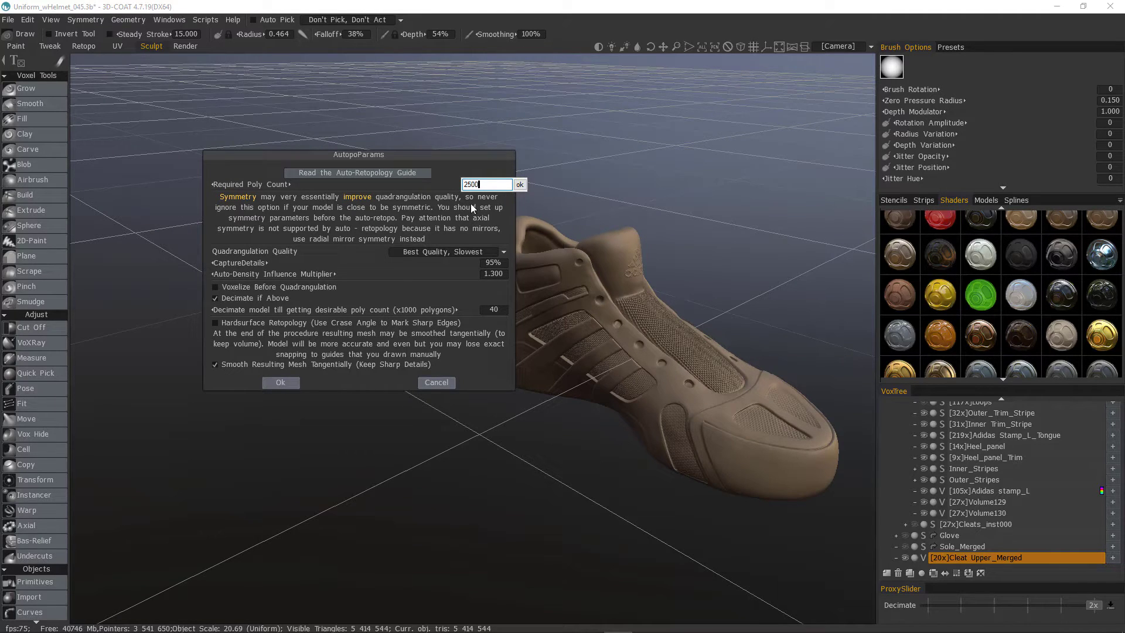
{"action": "left_click", "coordinate": [519, 185]}
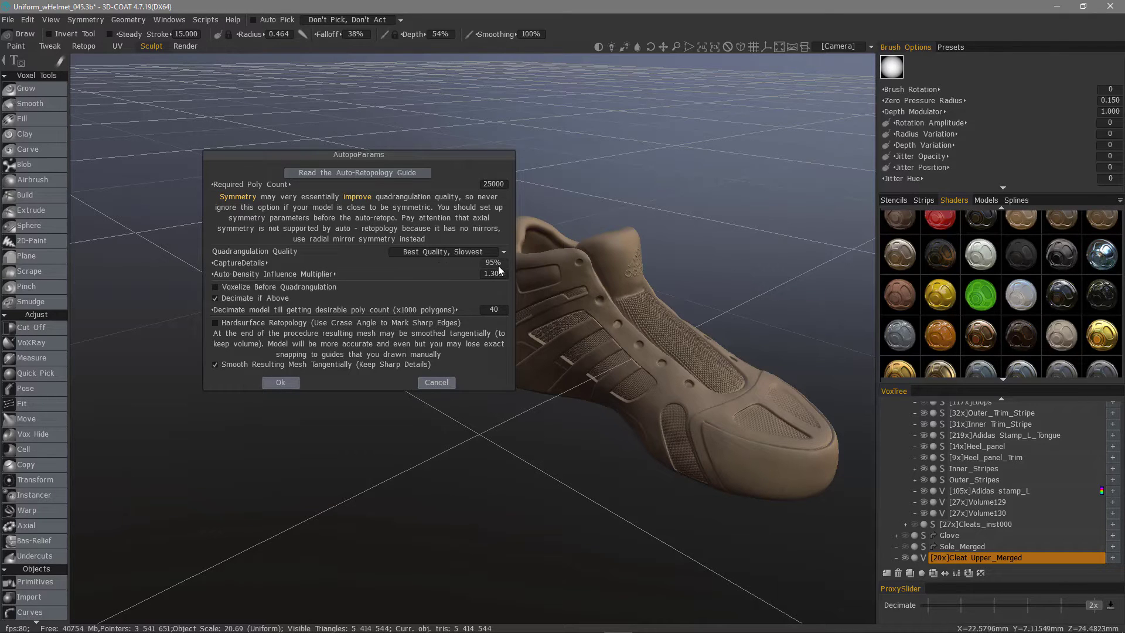
{"action": "left_click_drag", "start_coordinate": [609, 398], "coordinate": [623, 311], "text": "alt"}
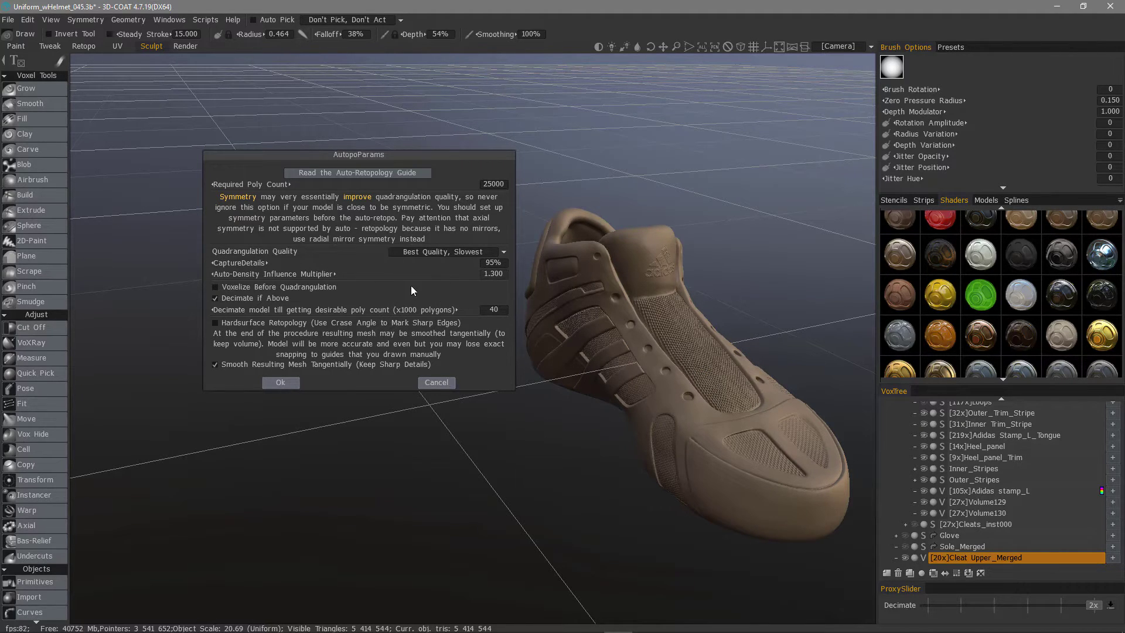
{"action": "left_click", "coordinate": [282, 382]}
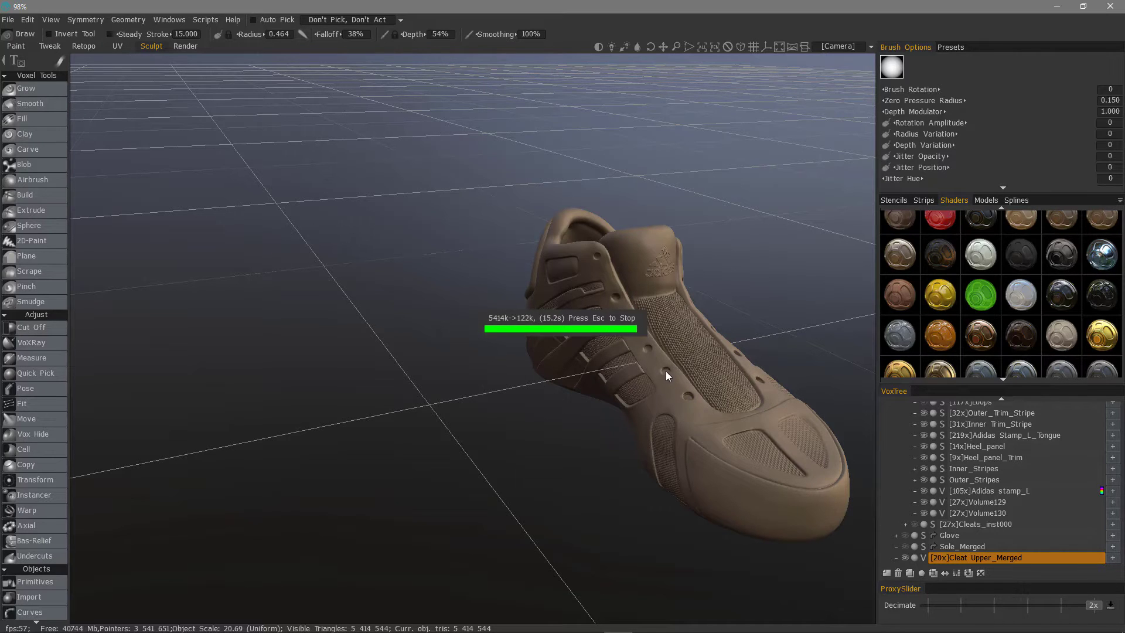
Paint over the six lace holes along the striped side of the shoe to mark them for higher polygon density
{"action": "mouse_move", "coordinate": [657, 363]}
{"action": "left_mouse_down", "text": "alt"}
{"action": "mouse_move", "coordinate": [493, 279]}
{"action": "mouse_move", "coordinate": [517, 317]}
{"action": "left_mouse_up", "text": "alt"}
{"action": "scroll", "coordinate": [517, 317], "scroll_direction": "up", "scroll_amount": 2}
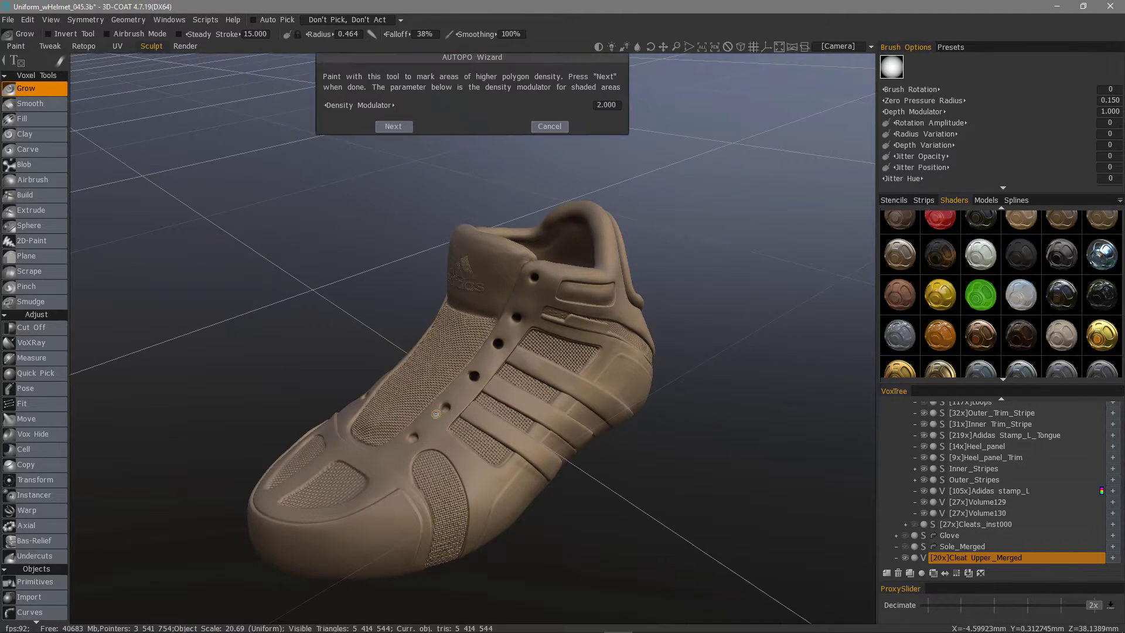
{"action": "left_click_drag", "start_coordinate": [436, 414], "coordinate": [350, 272], "text": "alt"}
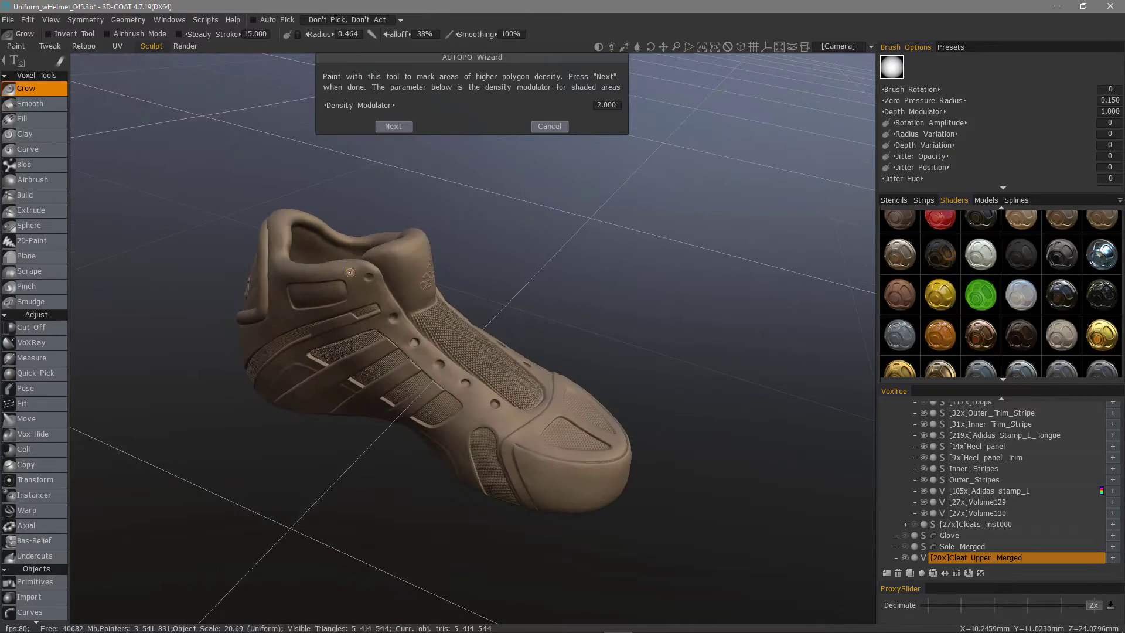
{"action": "left_click", "coordinate": [369, 276]}
{"action": "left_click", "coordinate": [393, 317]}
{"action": "left_click", "coordinate": [415, 342]}
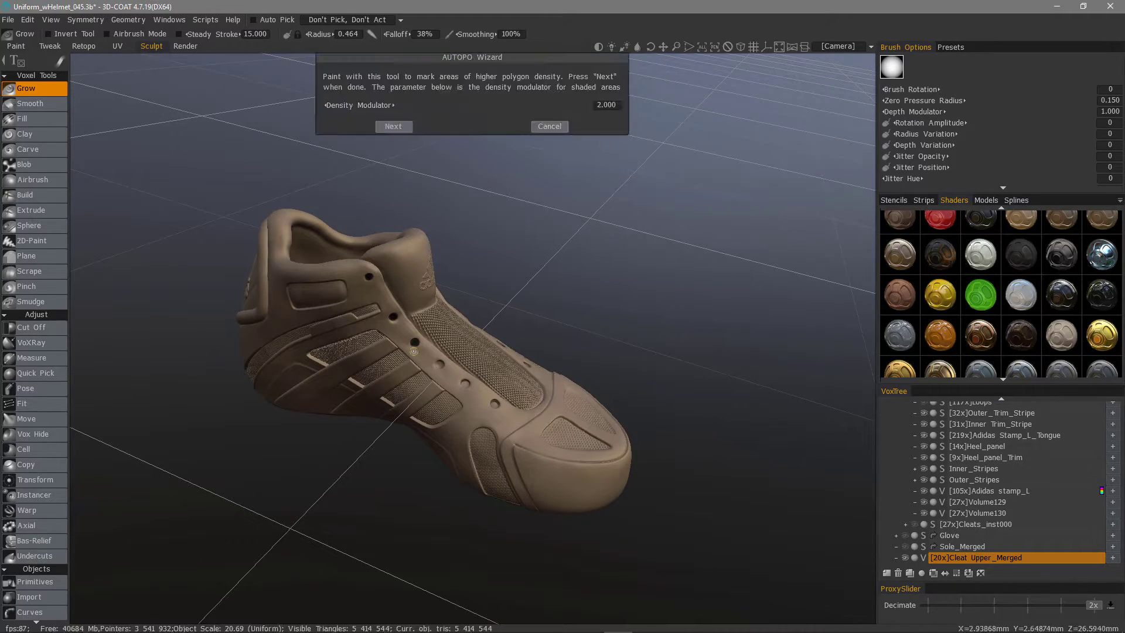
{"action": "mouse_move", "coordinate": [414, 352]}
{"action": "left_mouse_down", "text": "alt"}
{"action": "mouse_move", "coordinate": [426, 384]}
{"action": "mouse_move", "coordinate": [443, 365]}
{"action": "left_mouse_up", "text": "alt"}
{"action": "left_click", "coordinate": [422, 390]}
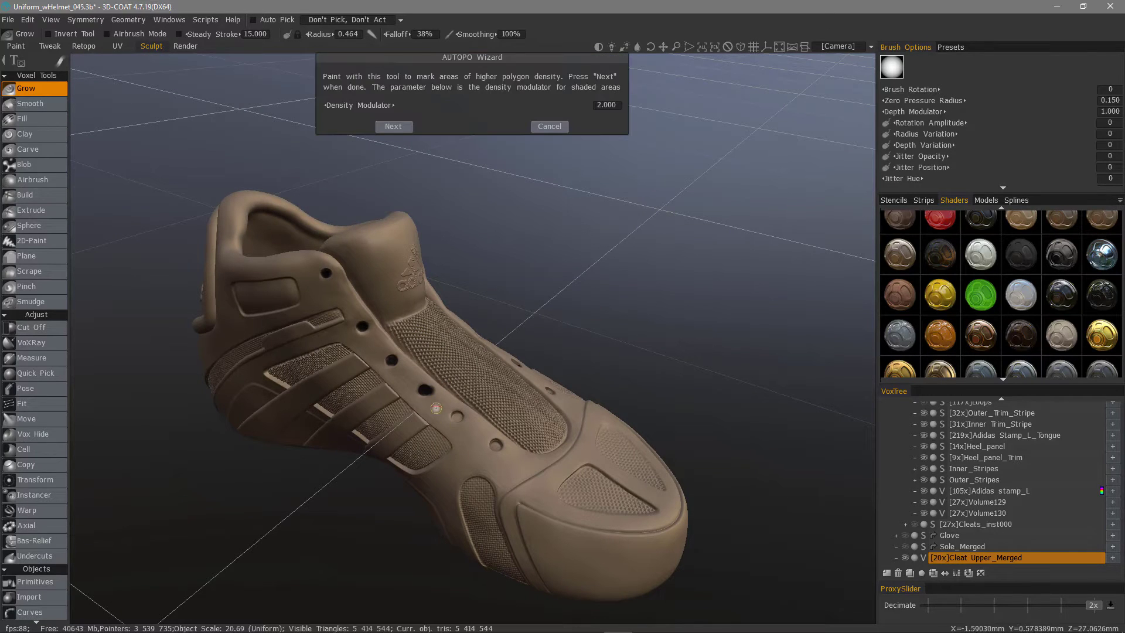
{"action": "left_click", "coordinate": [434, 390]}
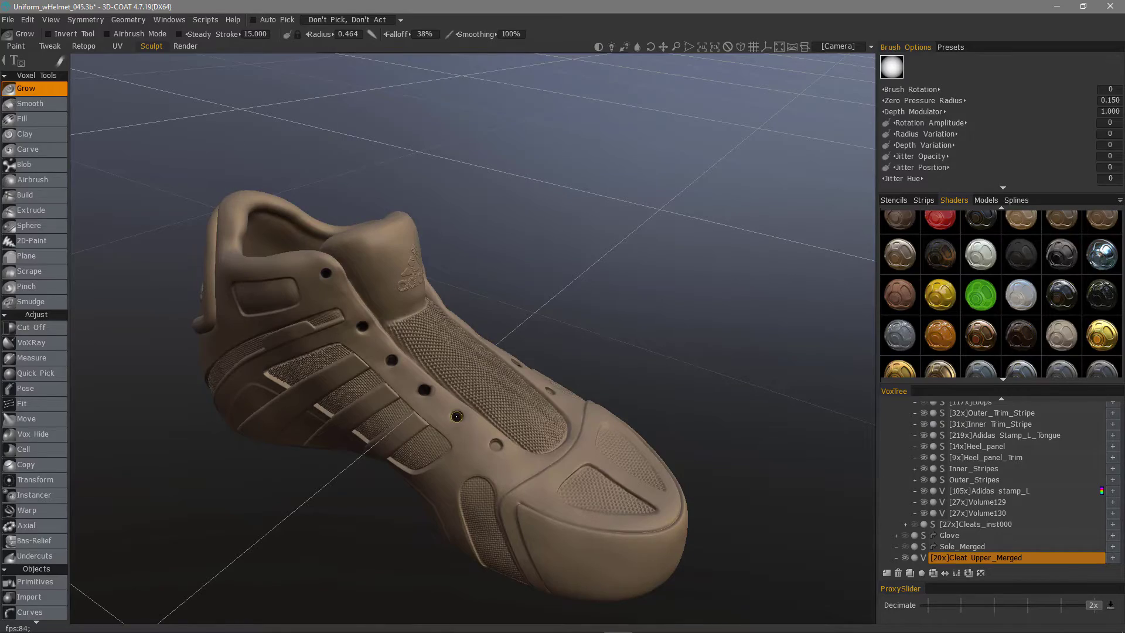
{"action": "left_click", "coordinate": [496, 445]}
Apply Fill Voids to the Cleat Upper_Merged volume
{"action": "mouse_move", "coordinate": [293, 433]}
{"action": "left_mouse_down", "text": "alt"}
{"action": "mouse_move", "coordinate": [427, 417]}
{"action": "mouse_move", "coordinate": [485, 334]}
{"action": "mouse_move", "coordinate": [455, 351]}
{"action": "mouse_move", "coordinate": [425, 284]}
{"action": "mouse_move", "coordinate": [444, 307]}
{"action": "mouse_move", "coordinate": [397, 285]}
{"action": "mouse_move", "coordinate": [389, 254]}
{"action": "mouse_move", "coordinate": [322, 265]}
{"action": "left_mouse_up", "text": "alt"}
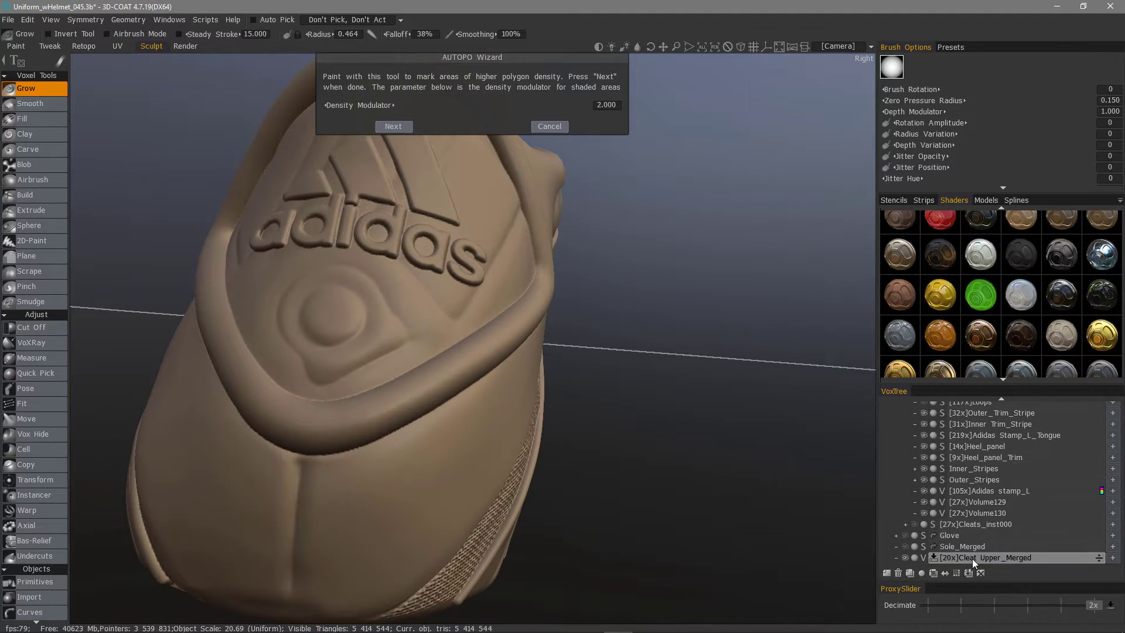
{"action": "right_click", "coordinate": [973, 557]}
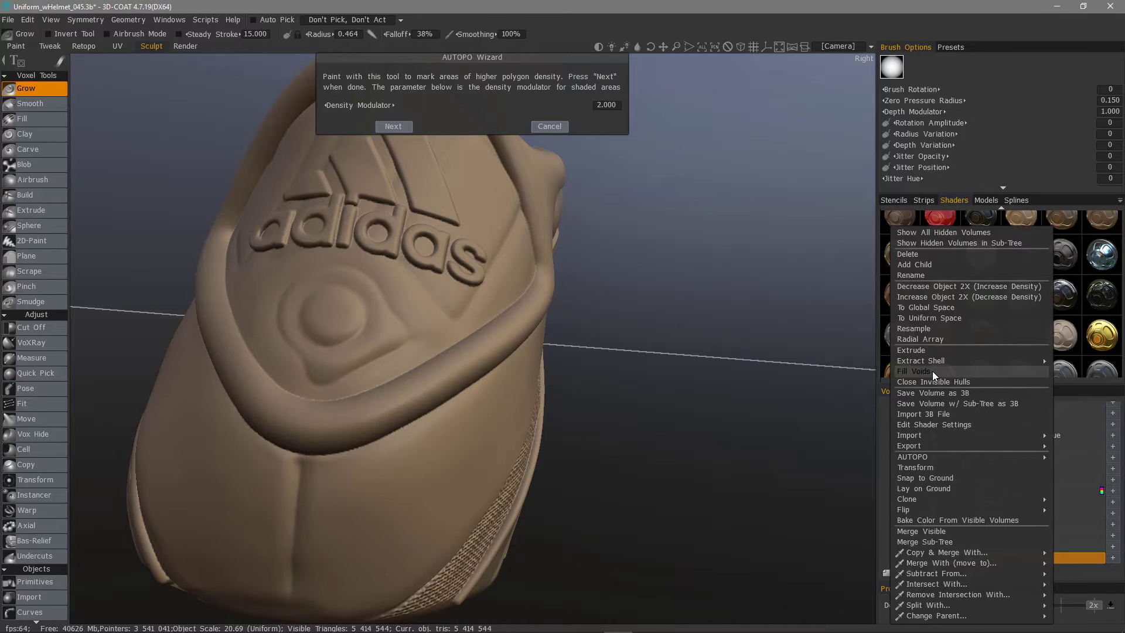
{"action": "left_click", "coordinate": [932, 371]}
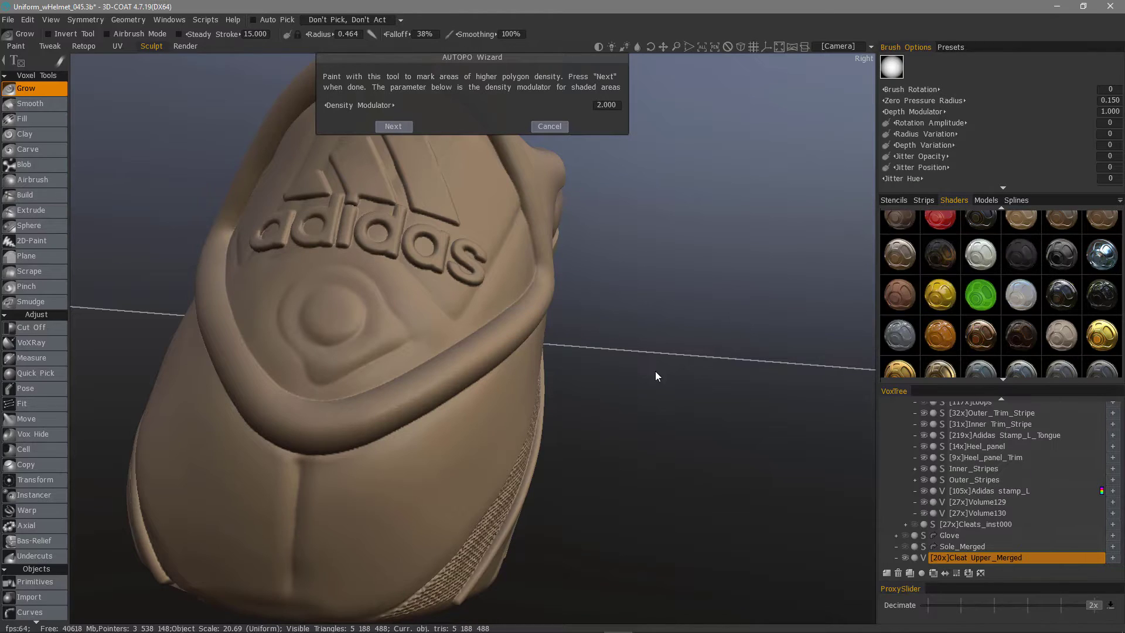
Finish marking the density areas and advance the AUTOPO wizard to the guide-stroke stage
{"action": "left_click_drag", "start_coordinate": [655, 371], "coordinate": [662, 352]}
{"action": "left_click_drag", "start_coordinate": [417, 141], "coordinate": [432, 129], "text": "alt"}
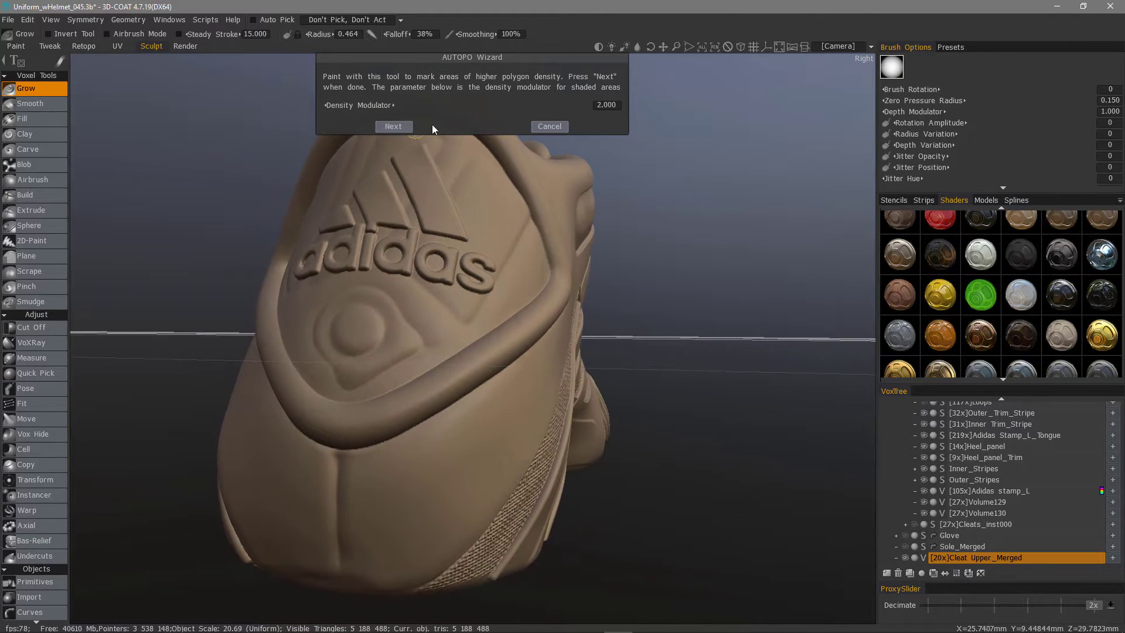
{"action": "left_click_drag", "start_coordinate": [454, 81], "coordinate": [312, 214]}
{"action": "left_click", "coordinate": [393, 126]}
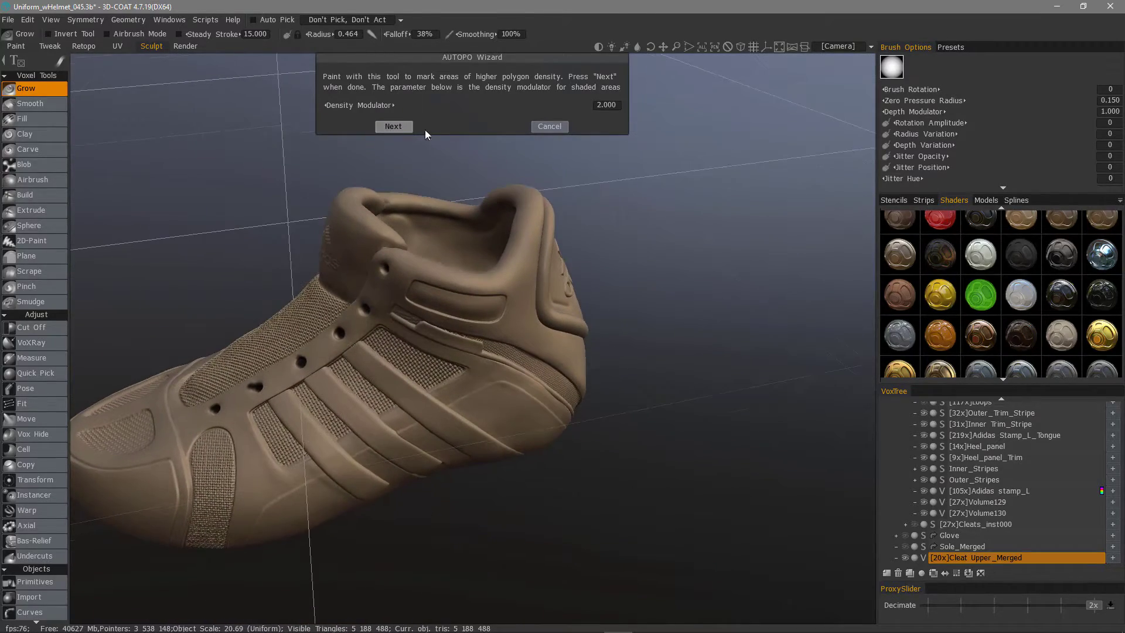
Draw guide strokes along one side of the ankle collar and across the top rim of the tongue
{"action": "left_click_drag", "start_coordinate": [659, 261], "coordinate": [428, 225], "text": "alt"}
{"action": "left_click", "coordinate": [41, 416]}
{"action": "left_click_drag", "start_coordinate": [410, 281], "coordinate": [413, 320], "text": "alt"}
{"action": "middle_click_drag", "start_coordinate": [413, 319], "coordinate": [413, 263], "text": "alt"}
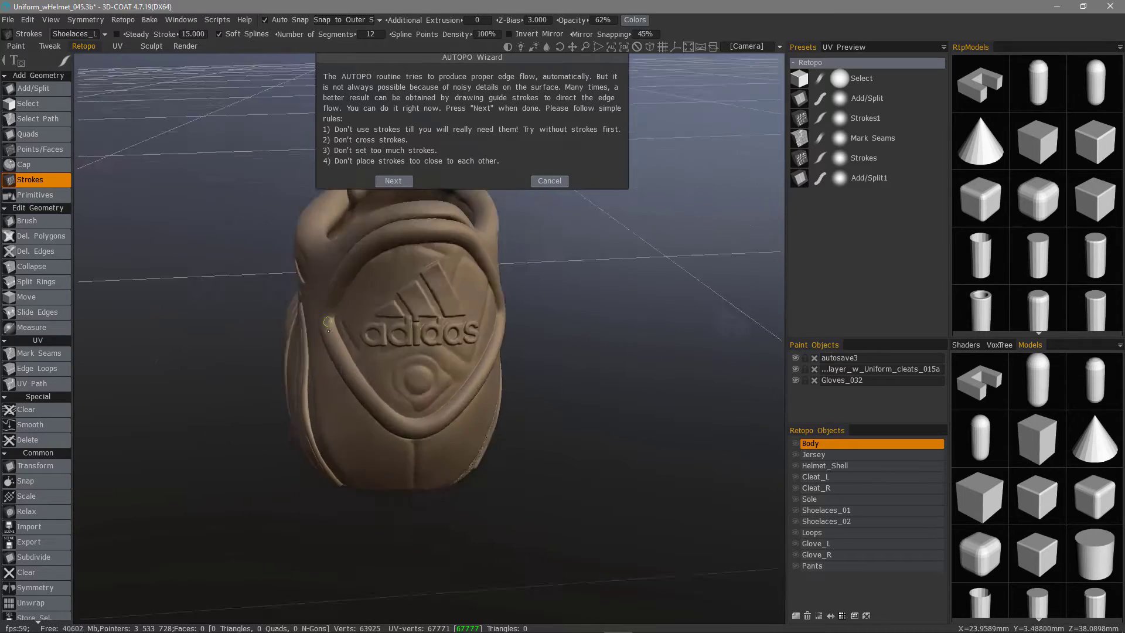
{"action": "right_click_drag", "start_coordinate": [413, 264], "coordinate": [480, 317], "text": "alt"}
{"action": "mouse_move", "coordinate": [480, 317]}
{"action": "left_mouse_down", "text": "alt"}
{"action": "mouse_move", "coordinate": [368, 319]}
{"action": "mouse_move", "coordinate": [345, 258]}
{"action": "mouse_move", "coordinate": [464, 336]}
{"action": "left_mouse_up", "text": "alt"}
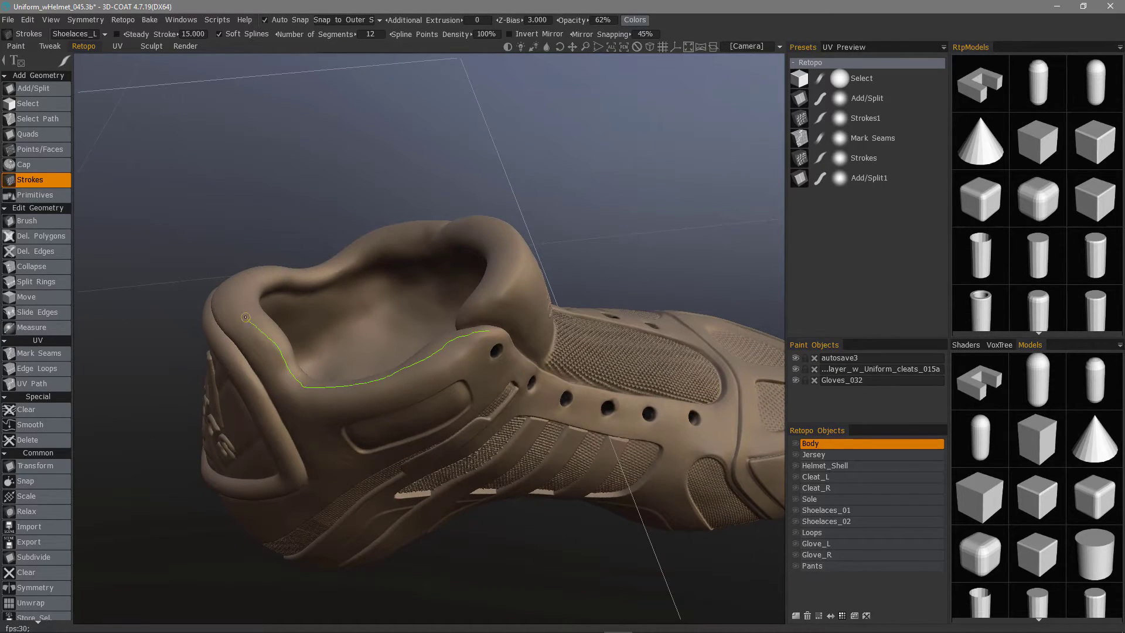
{"action": "left_click_drag", "start_coordinate": [245, 317], "coordinate": [245, 317]}
{"action": "left_click_drag", "start_coordinate": [469, 264], "coordinate": [270, 265], "text": "alt"}
{"action": "left_click_drag", "start_coordinate": [314, 298], "coordinate": [247, 246]}
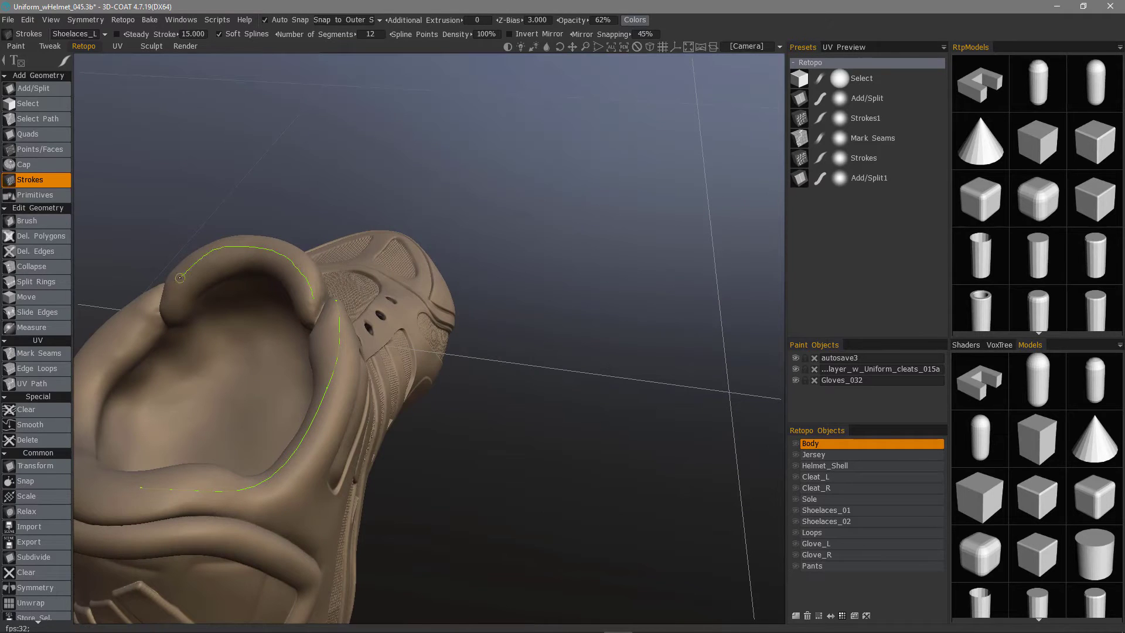
{"action": "left_click_drag", "start_coordinate": [179, 278], "coordinate": [176, 296]}
Set the spline points density to 252% and draw a guide stroke along the opposite side of the ankle collar
{"action": "mouse_move", "coordinate": [176, 296]}
{"action": "left_mouse_down", "text": "alt"}
{"action": "mouse_move", "coordinate": [246, 247]}
{"action": "mouse_move", "coordinate": [451, 50]}
{"action": "left_mouse_up", "text": "alt"}
{"action": "right_click_drag", "start_coordinate": [451, 49], "coordinate": [460, 34], "text": "alt"}
{"action": "left_click_drag", "start_coordinate": [460, 34], "coordinate": [486, 34]}
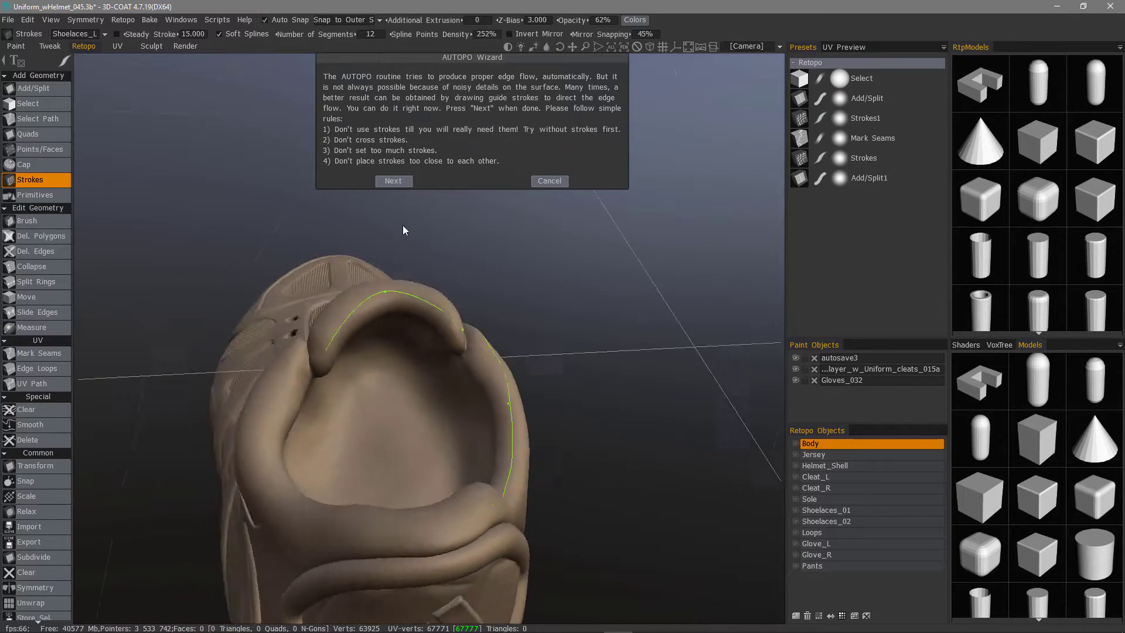
{"action": "left_click_drag", "start_coordinate": [402, 229], "coordinate": [328, 252]}
{"action": "left_click_drag", "start_coordinate": [269, 280], "coordinate": [289, 317]}
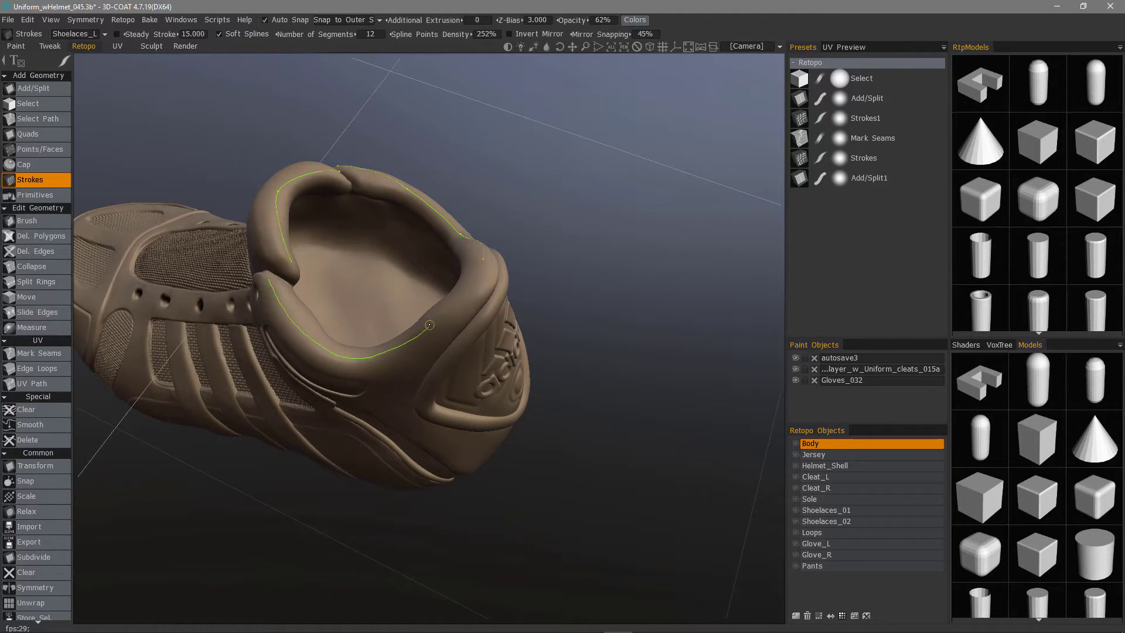
{"action": "mouse_move", "coordinate": [474, 281]}
{"action": "left_mouse_down"}
{"action": "mouse_move", "coordinate": [483, 259]}
{"action": "mouse_move", "coordinate": [509, 299]}
{"action": "mouse_move", "coordinate": [539, 399]}
{"action": "mouse_move", "coordinate": [429, 368]}
{"action": "mouse_move", "coordinate": [404, 293]}
{"action": "mouse_move", "coordinate": [351, 246]}
{"action": "left_mouse_up"}
Draw guide strokes around the whole bottom edge of the upper, from the toe around the heel and back
{"action": "left_click_drag", "start_coordinate": [249, 315], "coordinate": [320, 310]}
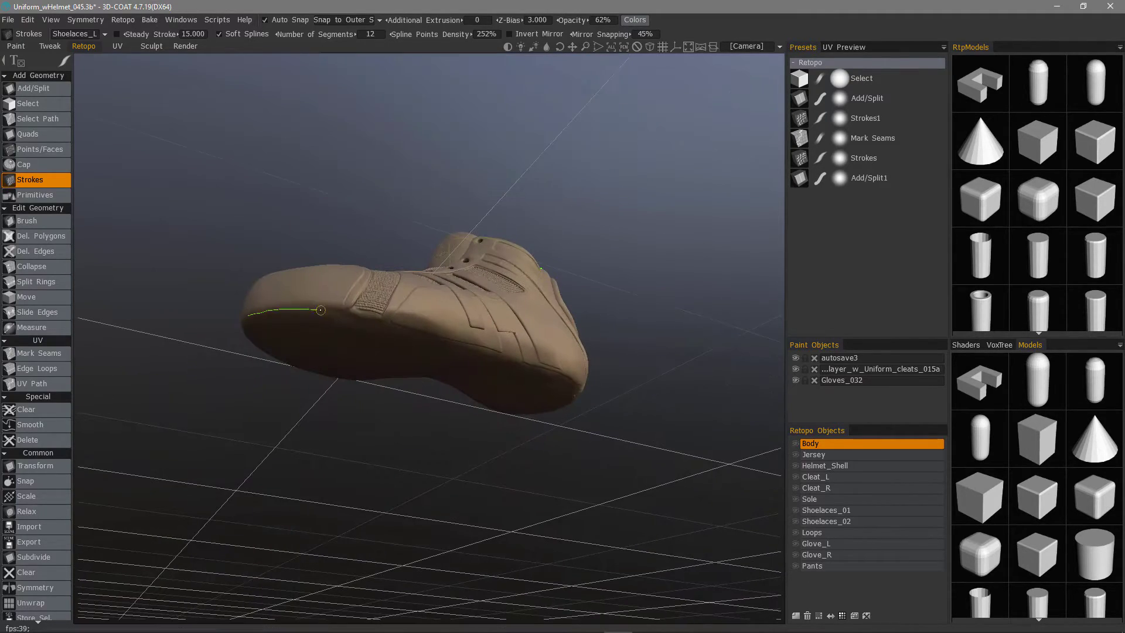
{"action": "left_click_drag", "start_coordinate": [550, 367], "coordinate": [554, 368]}
{"action": "mouse_move", "coordinate": [554, 368]}
{"action": "left_mouse_down", "text": "alt"}
{"action": "mouse_move", "coordinate": [493, 405]}
{"action": "mouse_move", "coordinate": [423, 376]}
{"action": "left_mouse_up", "text": "alt"}
{"action": "left_click_drag", "start_coordinate": [482, 341], "coordinate": [422, 370]}
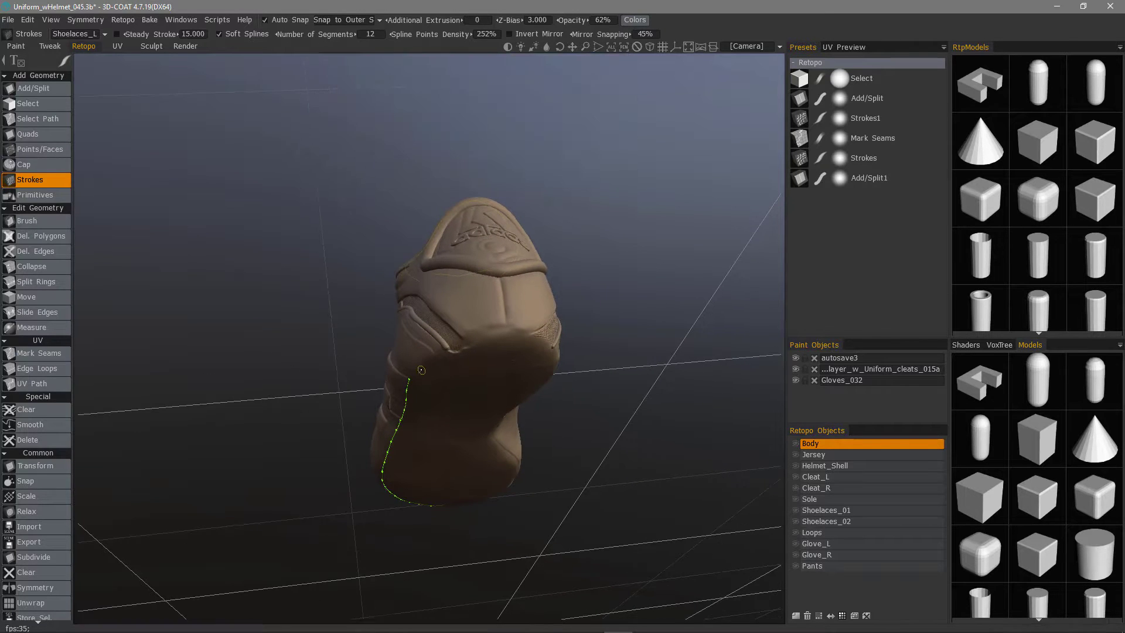
{"action": "mouse_move", "coordinate": [514, 330]}
{"action": "left_mouse_down", "text": "alt"}
{"action": "mouse_move", "coordinate": [446, 380]}
{"action": "mouse_move", "coordinate": [535, 373]}
{"action": "left_mouse_up", "text": "alt"}
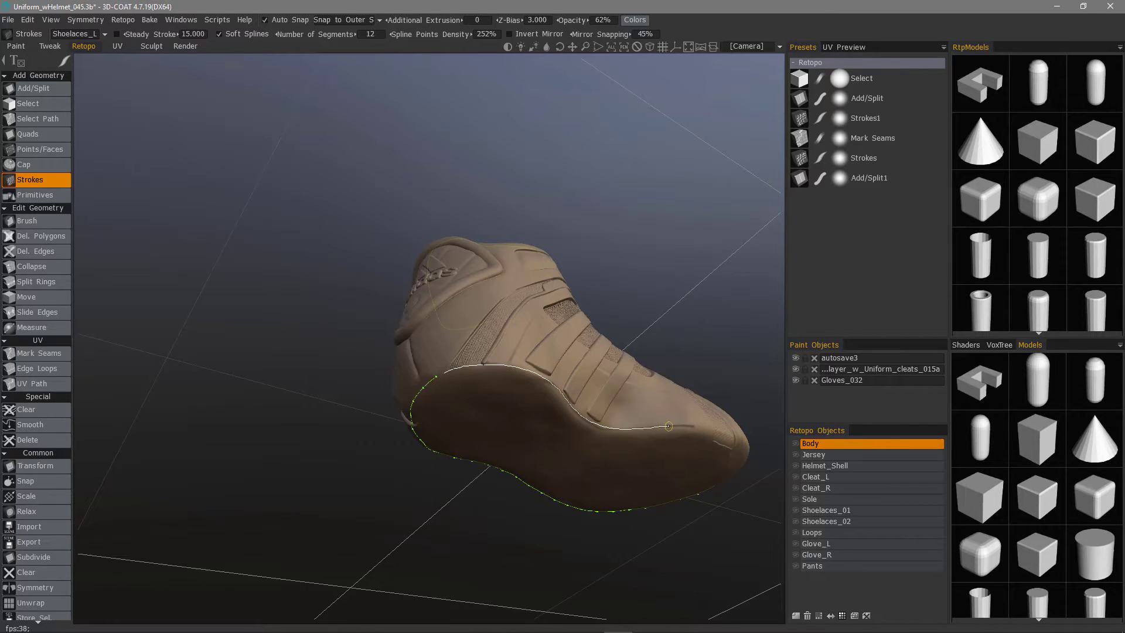
{"action": "left_click_drag", "start_coordinate": [719, 434], "coordinate": [719, 433]}
{"action": "mouse_move", "coordinate": [443, 373]}
{"action": "left_mouse_down"}
{"action": "mouse_move", "coordinate": [435, 376]}
{"action": "mouse_move", "coordinate": [515, 381]}
{"action": "mouse_move", "coordinate": [290, 329]}
{"action": "left_mouse_up"}
{"action": "mouse_move", "coordinate": [316, 368]}
{"action": "left_mouse_down"}
{"action": "mouse_move", "coordinate": [334, 407]}
{"action": "mouse_move", "coordinate": [358, 419]}
{"action": "mouse_move", "coordinate": [414, 405]}
{"action": "left_mouse_up"}
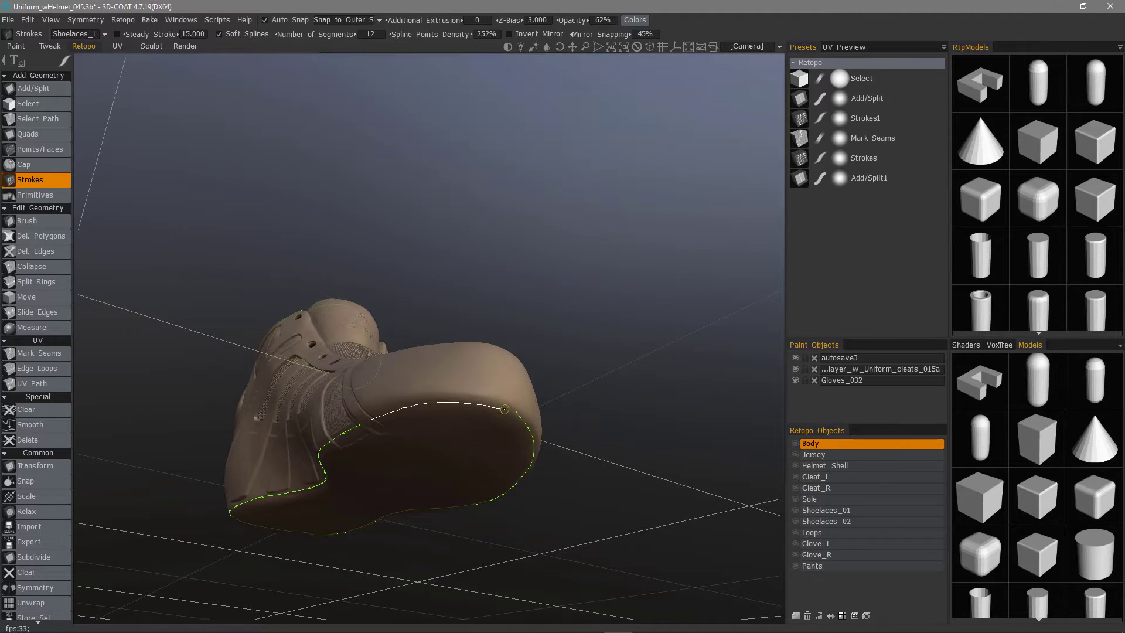
{"action": "left_click_drag", "start_coordinate": [505, 409], "coordinate": [515, 412]}
{"action": "mouse_move", "coordinate": [369, 421]}
{"action": "left_mouse_down"}
{"action": "mouse_move", "coordinate": [345, 431]}
{"action": "mouse_move", "coordinate": [434, 426]}
{"action": "mouse_move", "coordinate": [368, 354]}
{"action": "mouse_move", "coordinate": [403, 368]}
{"action": "mouse_move", "coordinate": [426, 277]}
{"action": "mouse_move", "coordinate": [494, 318]}
{"action": "mouse_move", "coordinate": [481, 346]}
{"action": "left_mouse_up"}
{"action": "left_click", "coordinate": [368, 354]}
Draw guide strokes up the seam behind the toe cap and down its other side to the bottom edge
{"action": "left_click_drag", "start_coordinate": [396, 226], "coordinate": [278, 468], "text": "alt"}
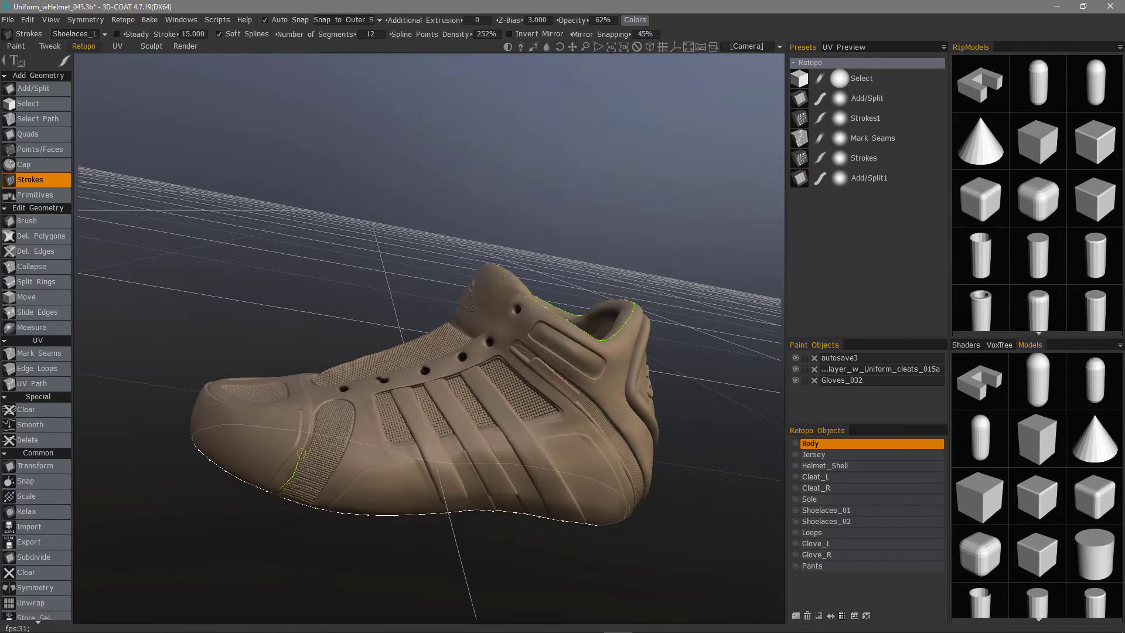
{"action": "left_click_drag", "start_coordinate": [310, 390], "coordinate": [312, 381]}
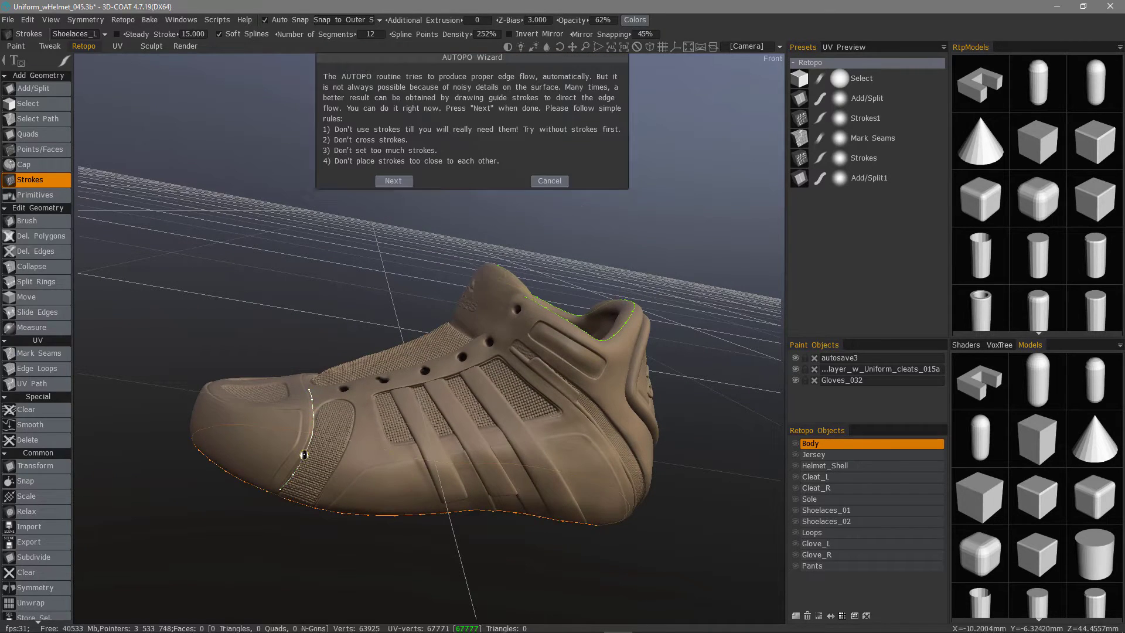
{"action": "mouse_move", "coordinate": [303, 452]}
{"action": "left_mouse_down", "text": "alt"}
{"action": "mouse_move", "coordinate": [380, 322]}
{"action": "mouse_move", "coordinate": [316, 333]}
{"action": "mouse_move", "coordinate": [313, 345]}
{"action": "left_mouse_up", "text": "alt"}
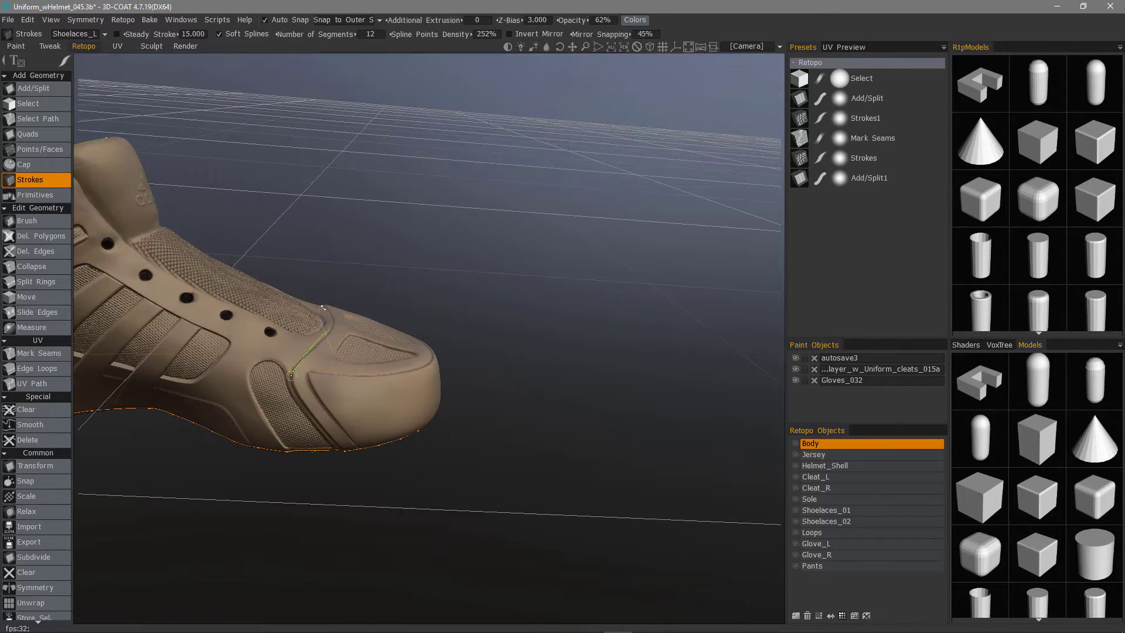
{"action": "left_click_drag", "start_coordinate": [337, 446], "coordinate": [342, 451]}
Finish the guide strokes and run the AUTOPO calculation on the shoe upper
{"action": "mouse_move", "coordinate": [410, 319]}
{"action": "left_mouse_down", "text": "alt"}
{"action": "mouse_move", "coordinate": [381, 381]}
{"action": "mouse_move", "coordinate": [301, 430]}
{"action": "mouse_move", "coordinate": [341, 376]}
{"action": "left_mouse_up", "text": "alt"}
{"action": "left_click", "coordinate": [343, 355]}
{"action": "mouse_move", "coordinate": [319, 414]}
{"action": "left_mouse_down"}
{"action": "mouse_move", "coordinate": [350, 344]}
{"action": "mouse_move", "coordinate": [288, 414]}
{"action": "mouse_move", "coordinate": [361, 325]}
{"action": "mouse_move", "coordinate": [351, 349]}
{"action": "mouse_move", "coordinate": [447, 120]}
{"action": "left_mouse_up"}
{"action": "left_click_drag", "start_coordinate": [420, 366], "coordinate": [510, 351], "text": "alt"}
{"action": "left_click_drag", "start_coordinate": [293, 334], "coordinate": [395, 186], "text": "alt"}
{"action": "left_click", "coordinate": [395, 185]}
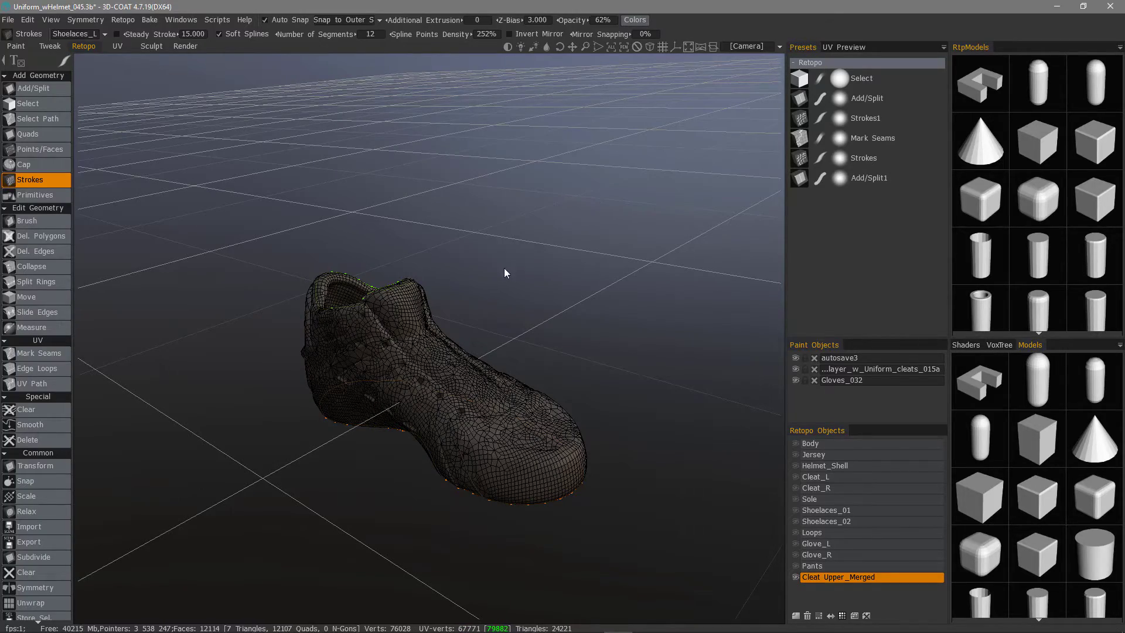
Inspect the generated mesh and delete the Cleat Upper_Merged retopo object
{"action": "left_click_drag", "start_coordinate": [504, 270], "coordinate": [704, 422], "text": "alt"}
{"action": "left_click", "coordinate": [817, 577]}
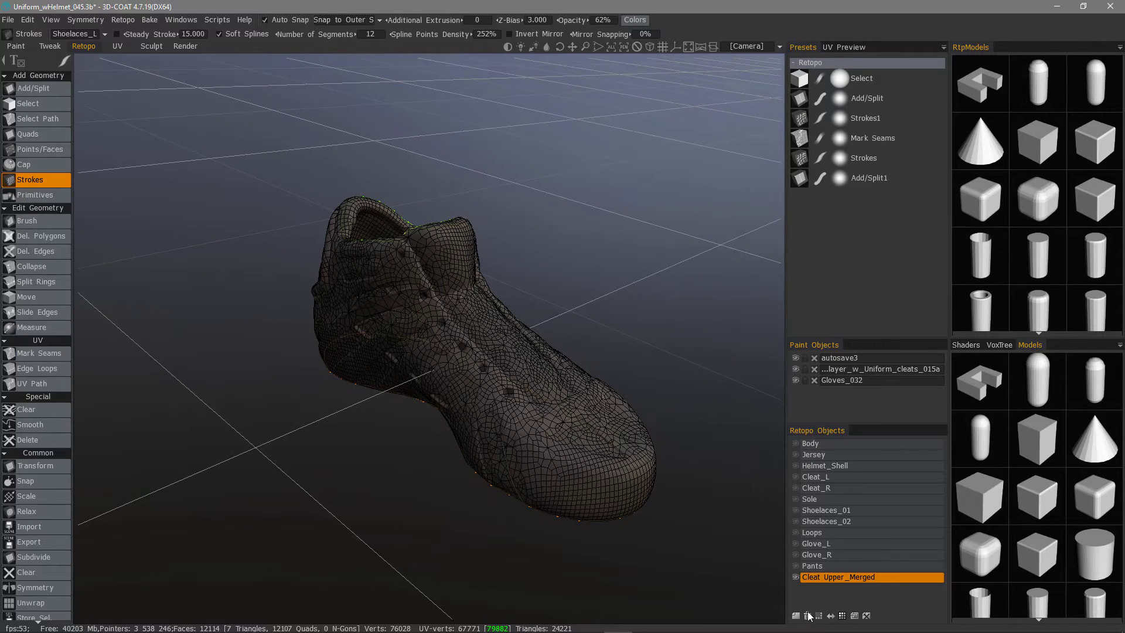
{"action": "left_click", "coordinate": [808, 615]}
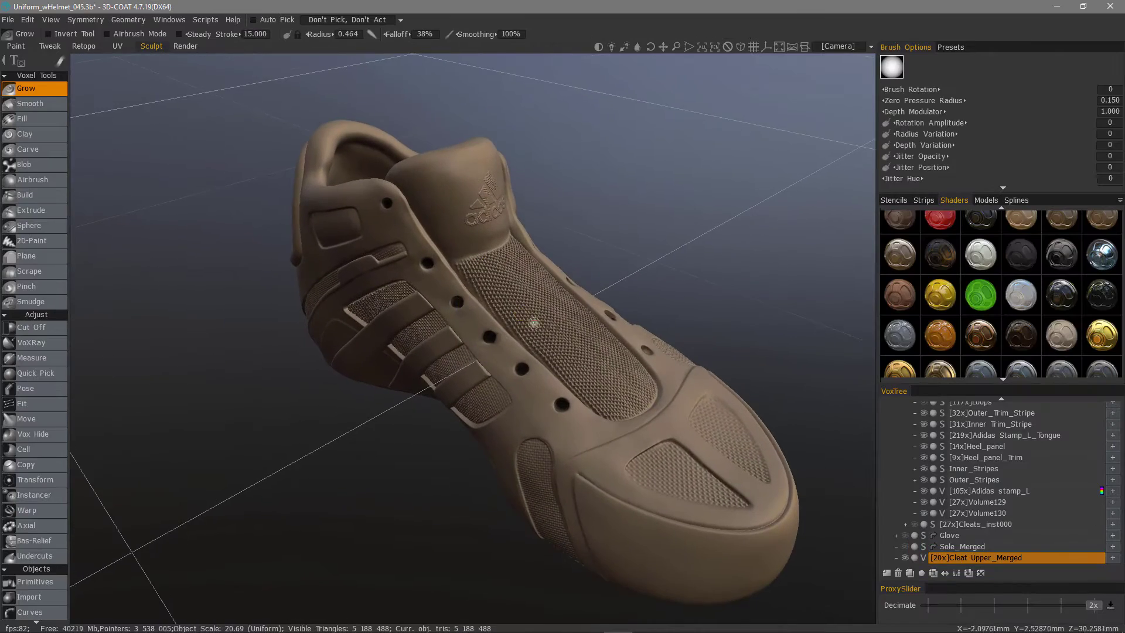
Smooth the entire Cleat Upper_Merged volume twice with Smooth All, checking the mesh fabric areas
{"action": "left_click_drag", "start_coordinate": [497, 294], "coordinate": [460, 287], "text": "alt"}
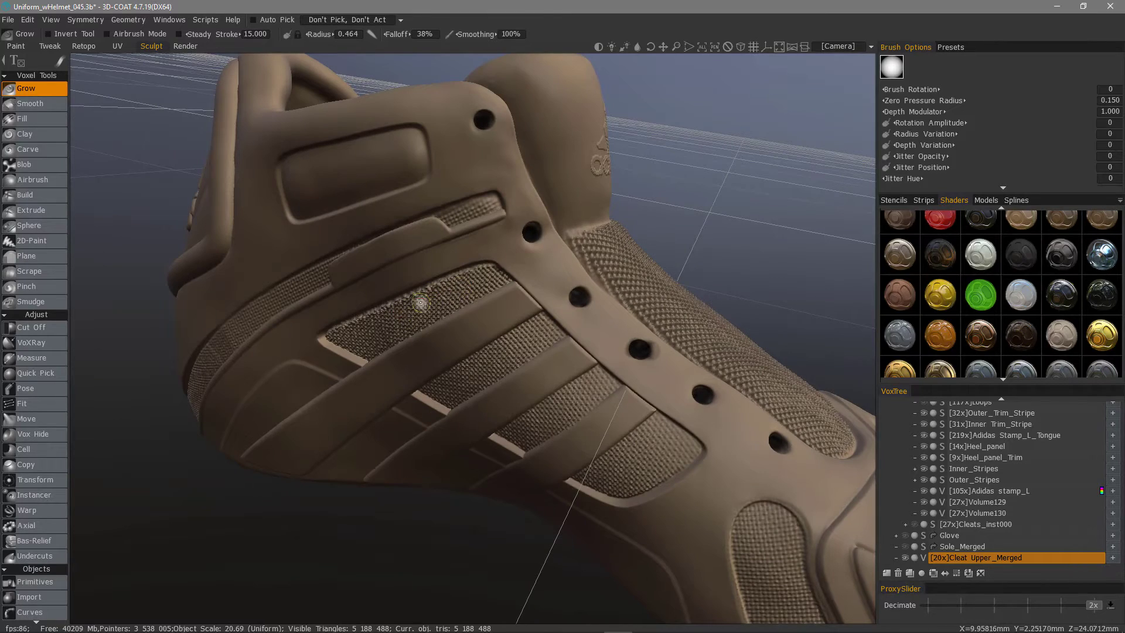
{"action": "left_click_drag", "start_coordinate": [376, 317], "coordinate": [482, 248], "text": "alt"}
{"action": "right_click_drag", "start_coordinate": [483, 248], "coordinate": [588, 275], "text": "alt"}
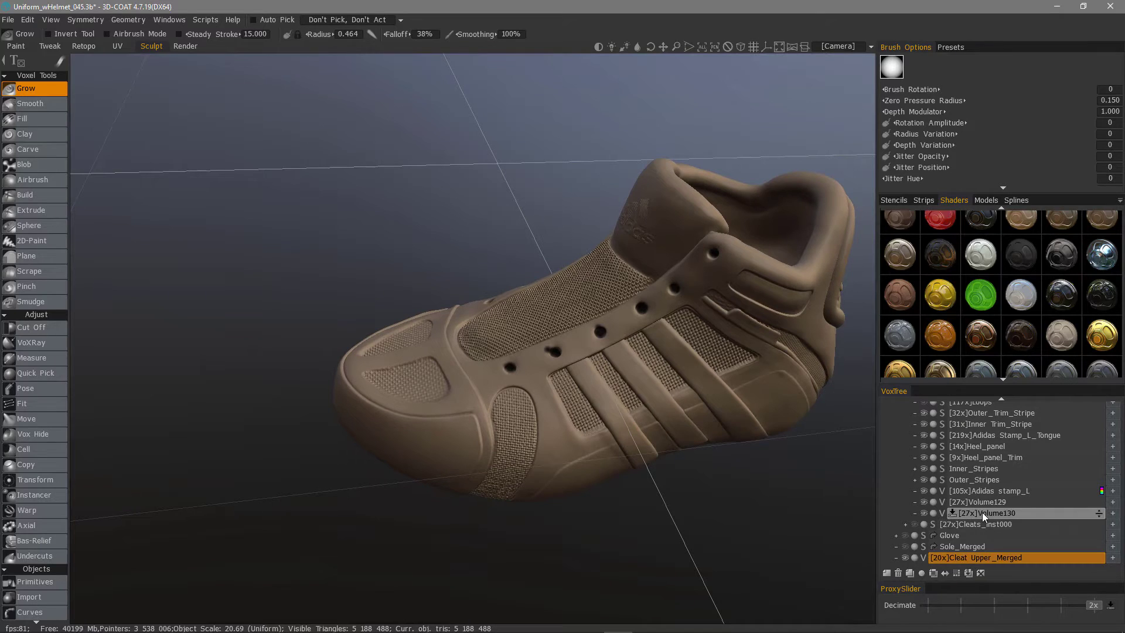
{"action": "scroll", "coordinate": [24, 604], "scroll_direction": "down", "scroll_amount": 7}
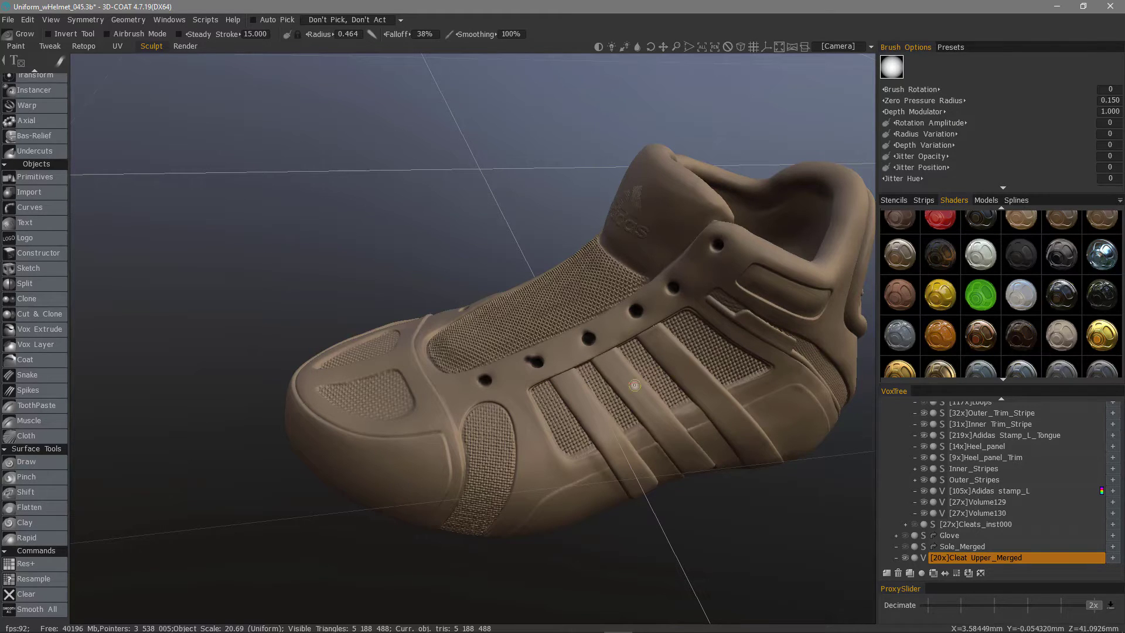
{"action": "left_click", "coordinate": [56, 610]}
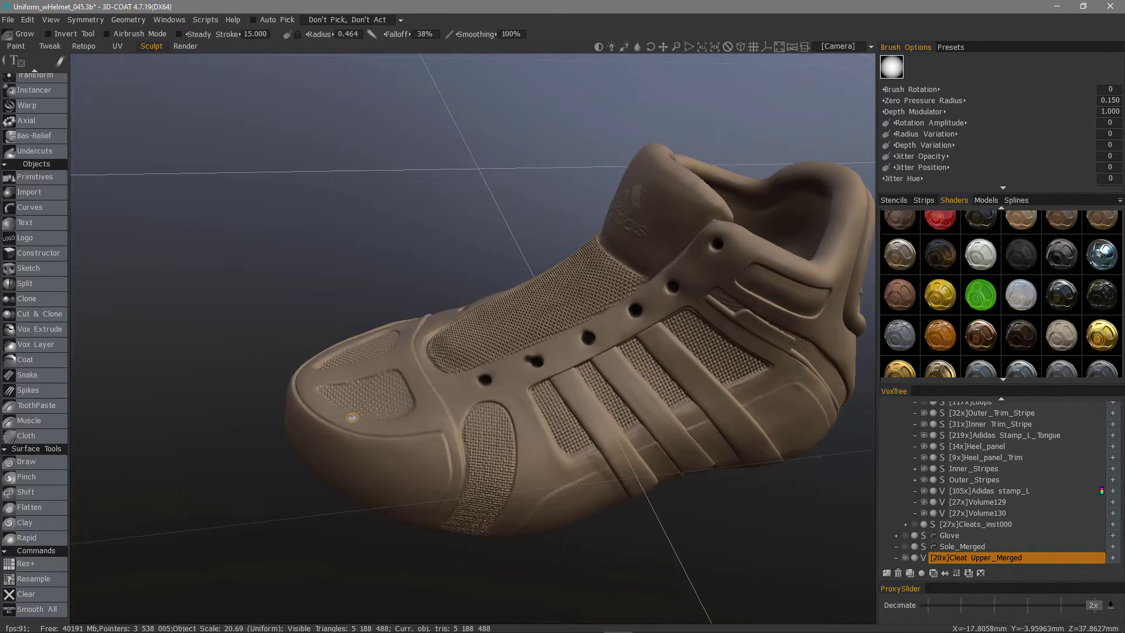
{"action": "left_click_drag", "start_coordinate": [245, 493], "coordinate": [550, 326]}
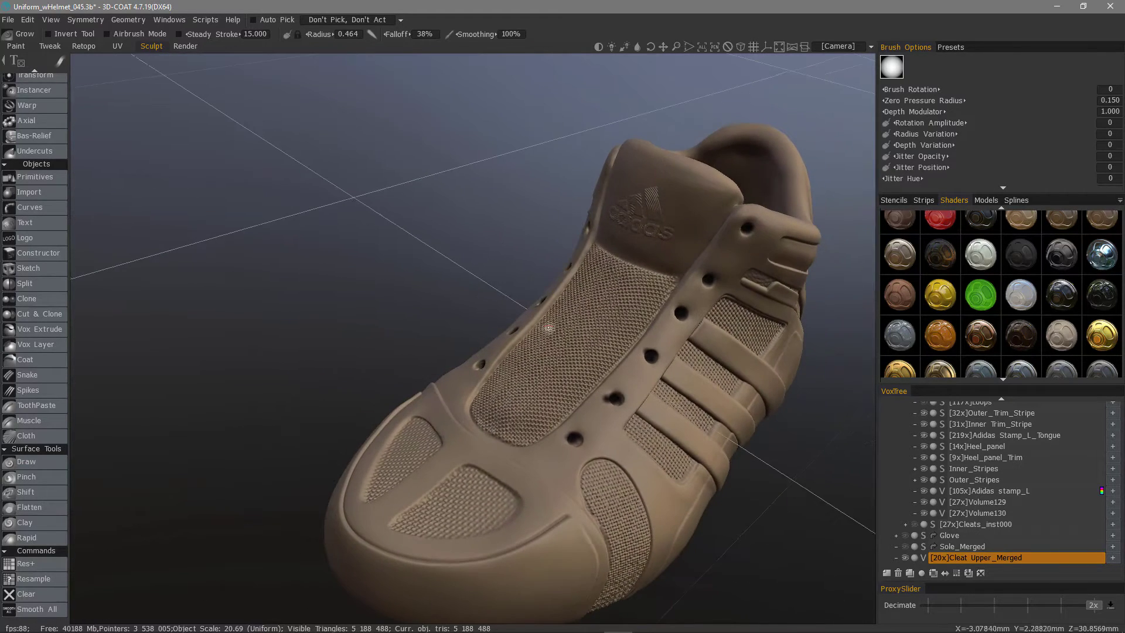
{"action": "left_click", "coordinate": [56, 609]}
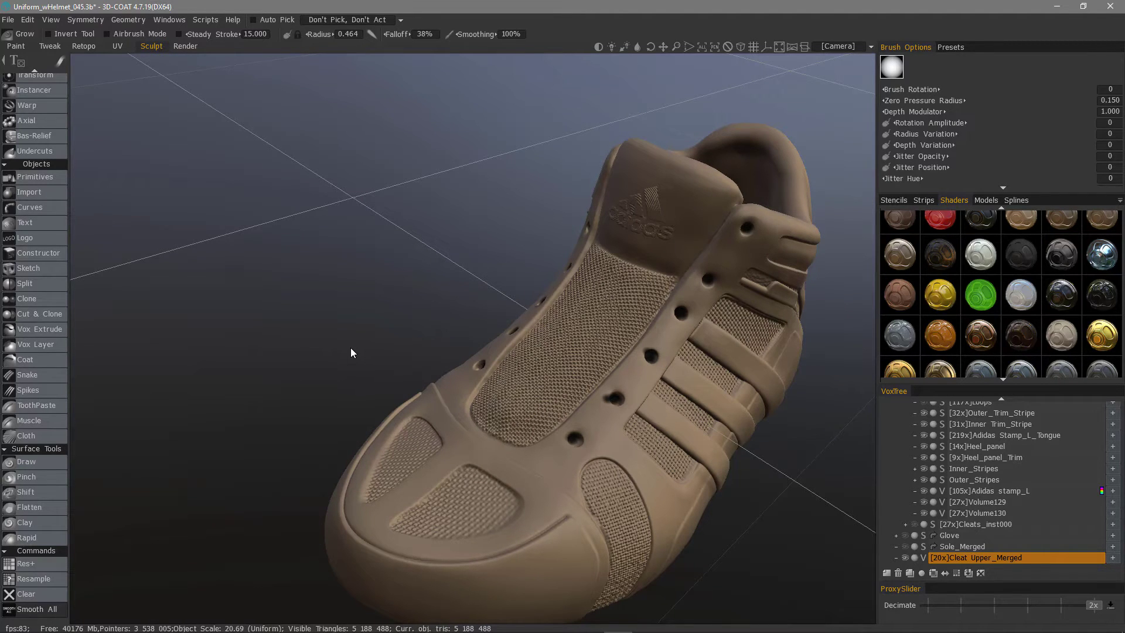
{"action": "left_click_drag", "start_coordinate": [354, 346], "coordinate": [541, 297]}
{"action": "left_click_drag", "start_coordinate": [396, 310], "coordinate": [252, 151], "text": "alt"}
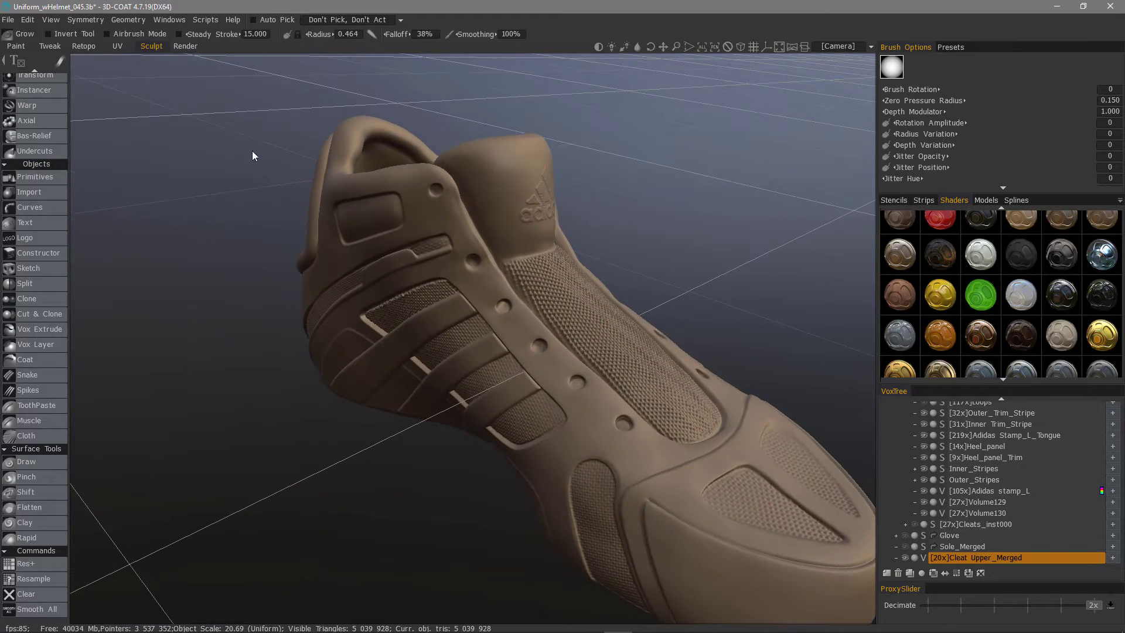
Switch the Cleat Upper_Merged volume to surface mode and use Anti Bump as the smoothing type
{"action": "left_click", "coordinate": [924, 558]}
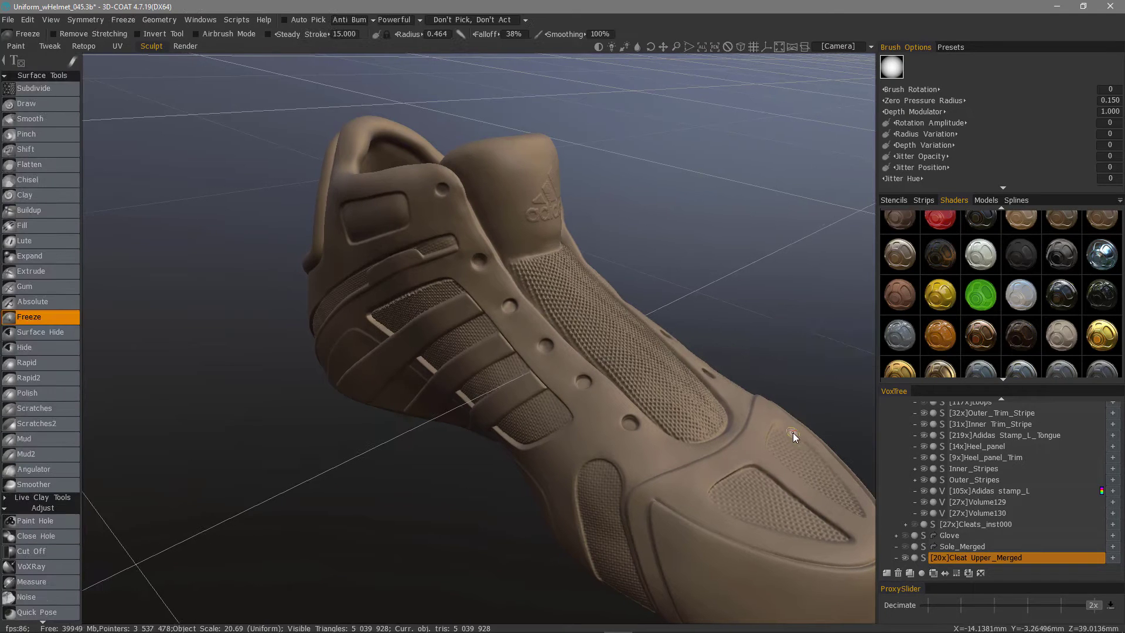
{"action": "right_click_drag", "start_coordinate": [580, 116], "coordinate": [354, 70]}
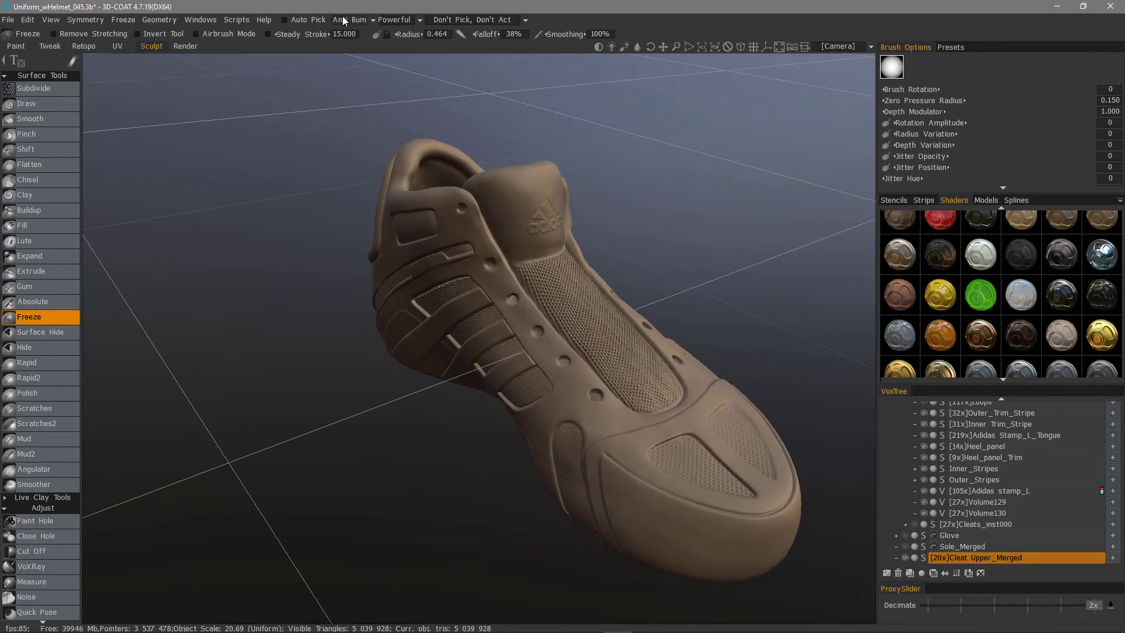
{"action": "left_click", "coordinate": [350, 19]}
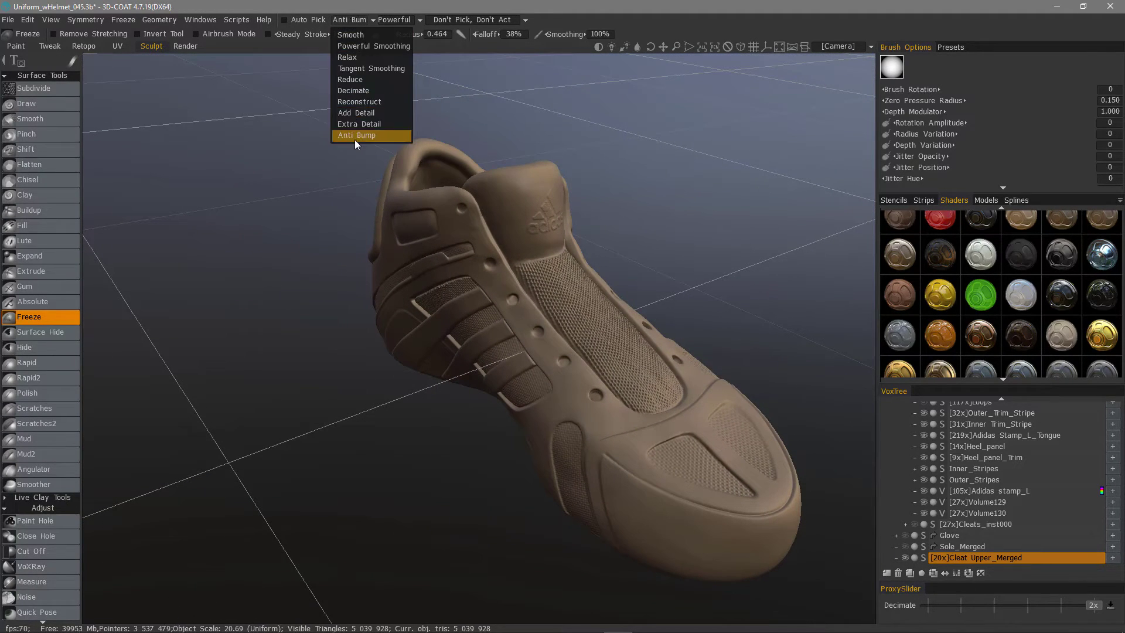
{"action": "left_click_drag", "start_coordinate": [362, 175], "coordinate": [281, 246], "text": "alt"}
{"action": "right_click_drag", "start_coordinate": [468, 282], "coordinate": [579, 337], "text": "alt"}
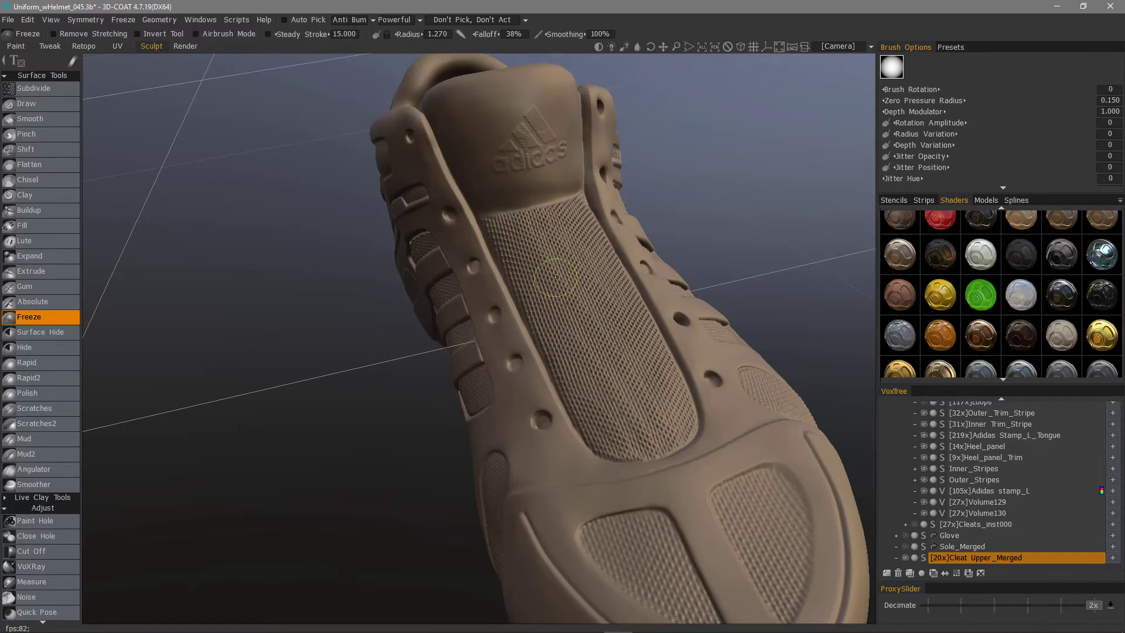
{"action": "mouse_move", "coordinate": [547, 250]}
{"action": "left_mouse_down", "text": "alt"}
{"action": "mouse_move", "coordinate": [557, 377]}
{"action": "mouse_move", "coordinate": [375, 281]}
{"action": "left_mouse_up", "text": "alt"}
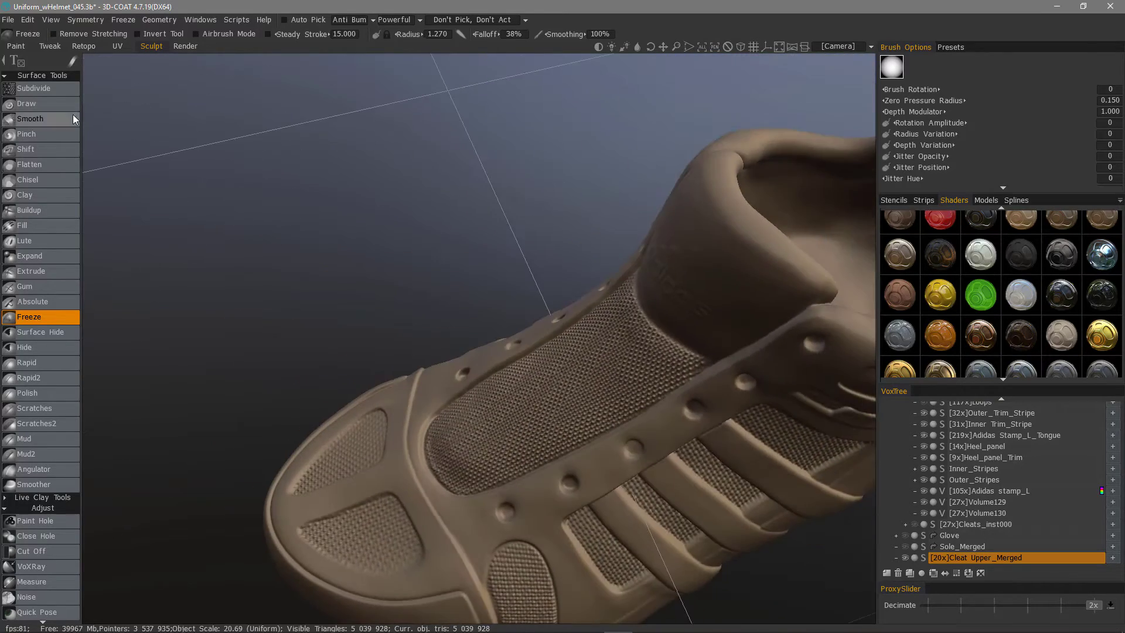
Smooth away the mesh fabric texture on the tongue using the Draw tool with a softer round alpha
{"action": "left_click", "coordinate": [58, 103]}
{"action": "mouse_move", "coordinate": [550, 200]}
{"action": "right_mouse_down", "text": "alt"}
{"action": "mouse_move", "coordinate": [616, 200]}
{"action": "mouse_move", "coordinate": [610, 341]}
{"action": "right_mouse_up", "text": "alt"}
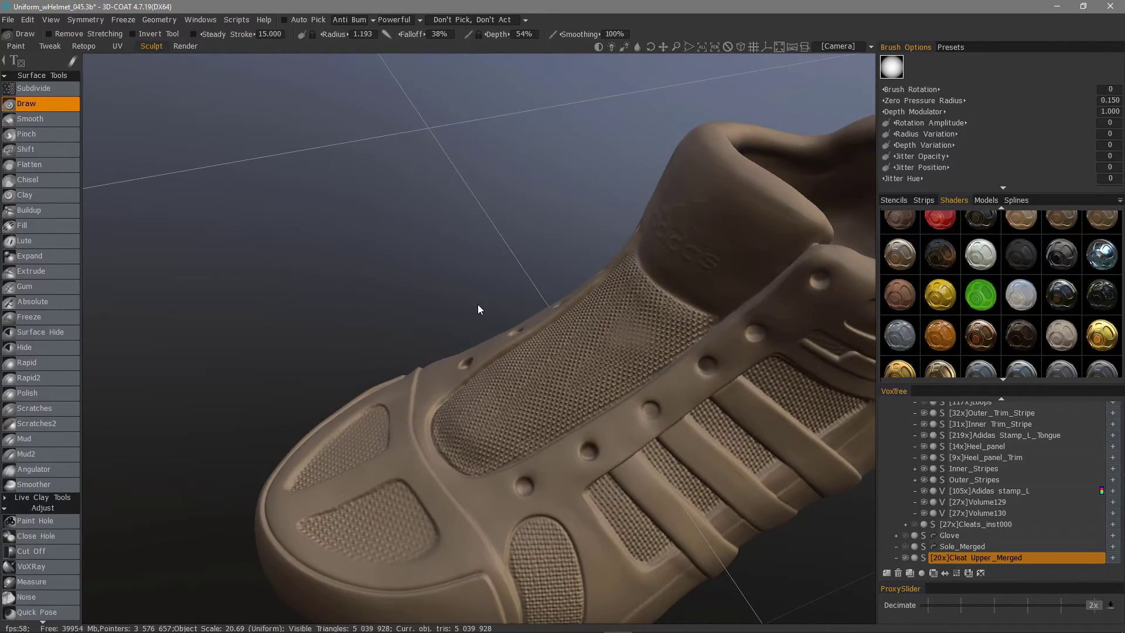
{"action": "mouse_move", "coordinate": [552, 293]}
{"action": "left_mouse_down", "text": "alt"}
{"action": "mouse_move", "coordinate": [398, 322]}
{"action": "mouse_move", "coordinate": [603, 297]}
{"action": "mouse_move", "coordinate": [623, 261]}
{"action": "left_mouse_up", "text": "alt"}
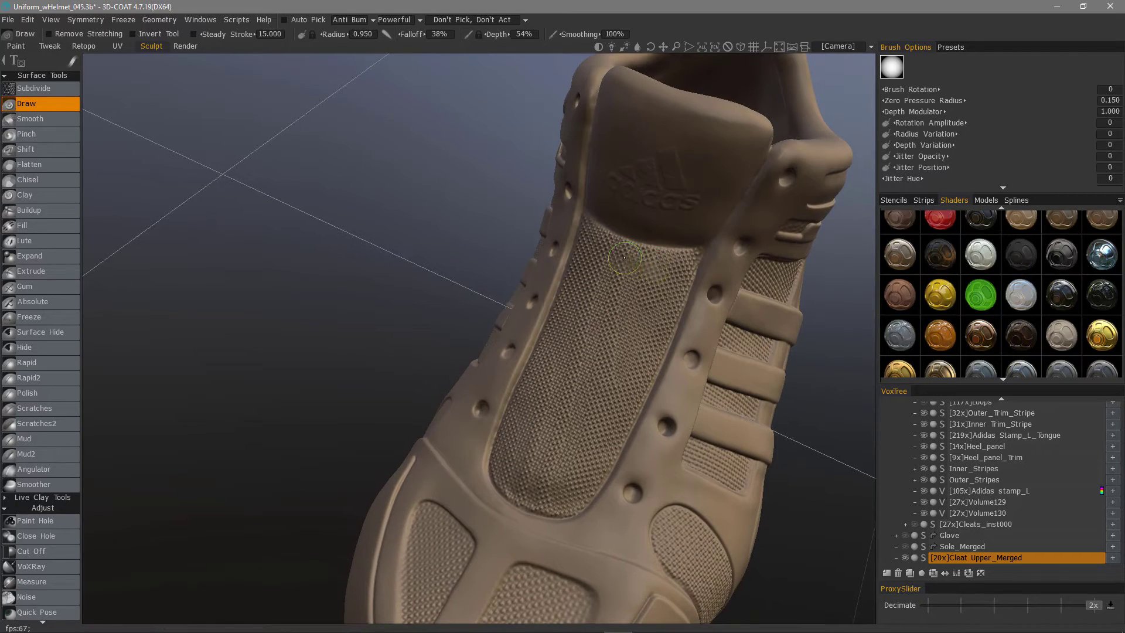
{"action": "key", "text": "t"}
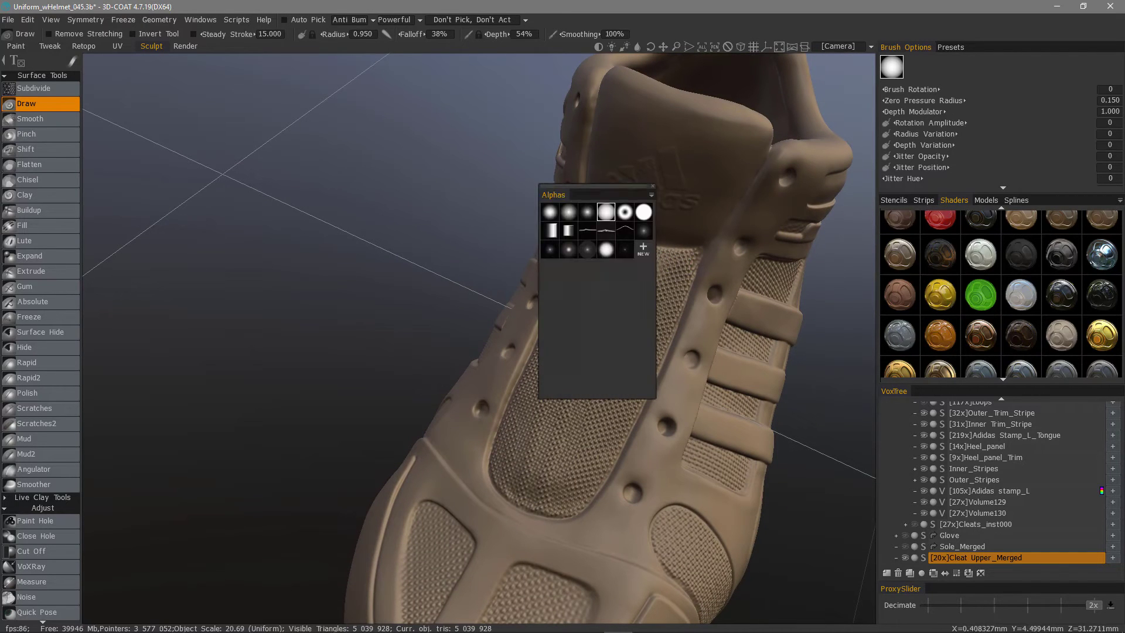
{"action": "left_click", "coordinate": [586, 213]}
{"action": "middle_click_drag", "start_coordinate": [410, 315], "coordinate": [437, 315], "text": "alt"}
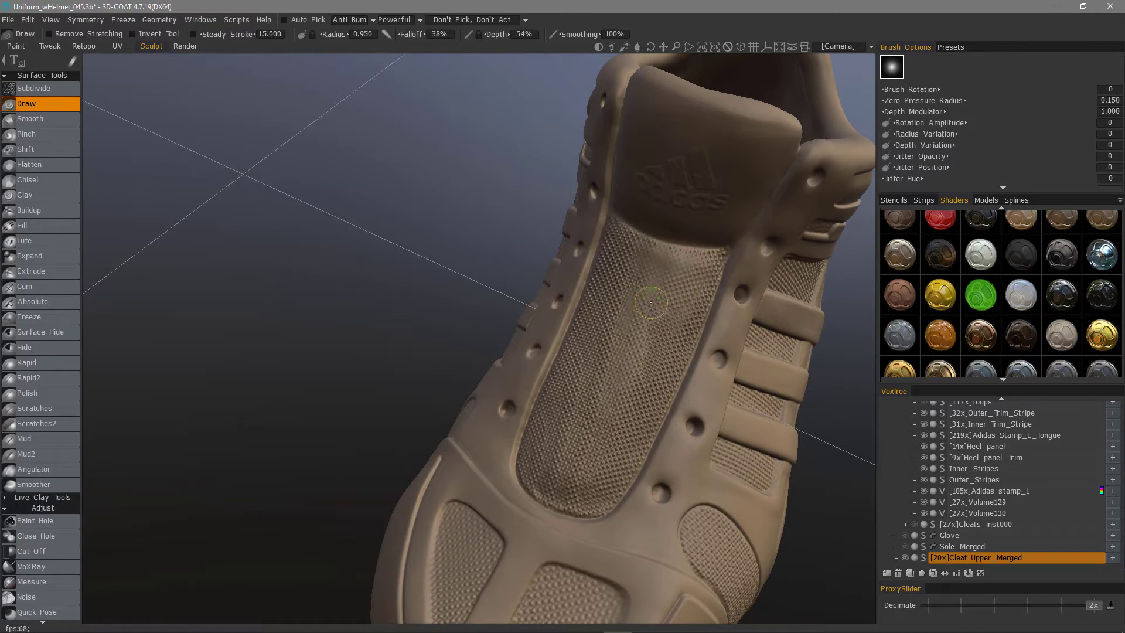
{"action": "right_click_drag", "start_coordinate": [650, 320], "coordinate": [569, 243]}
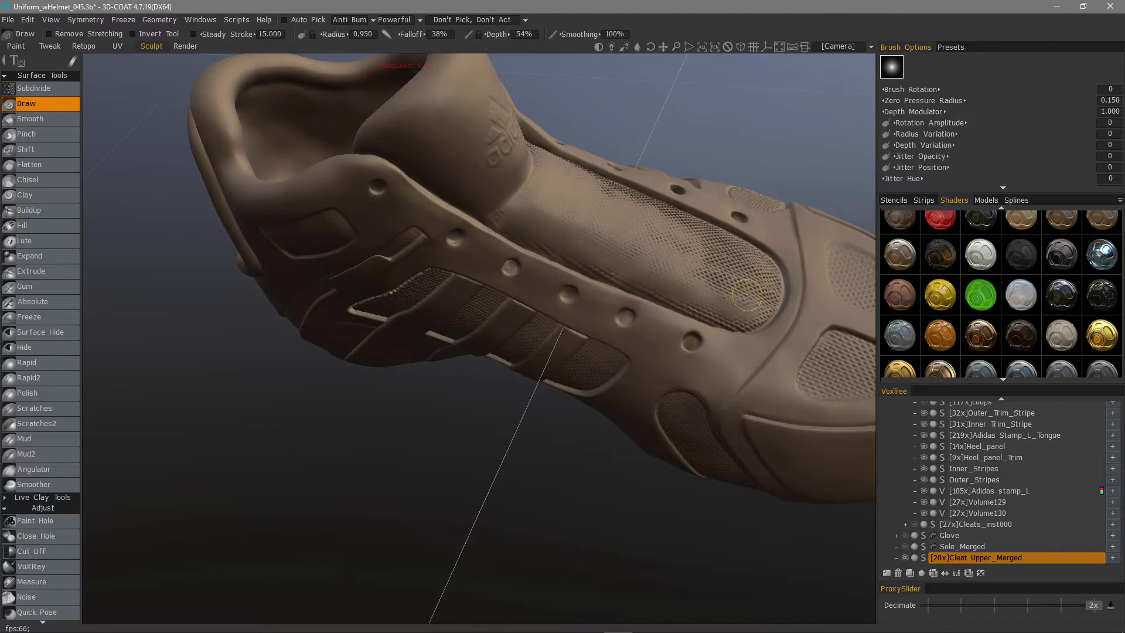
{"action": "right_click_drag", "start_coordinate": [612, 131], "coordinate": [542, 293]}
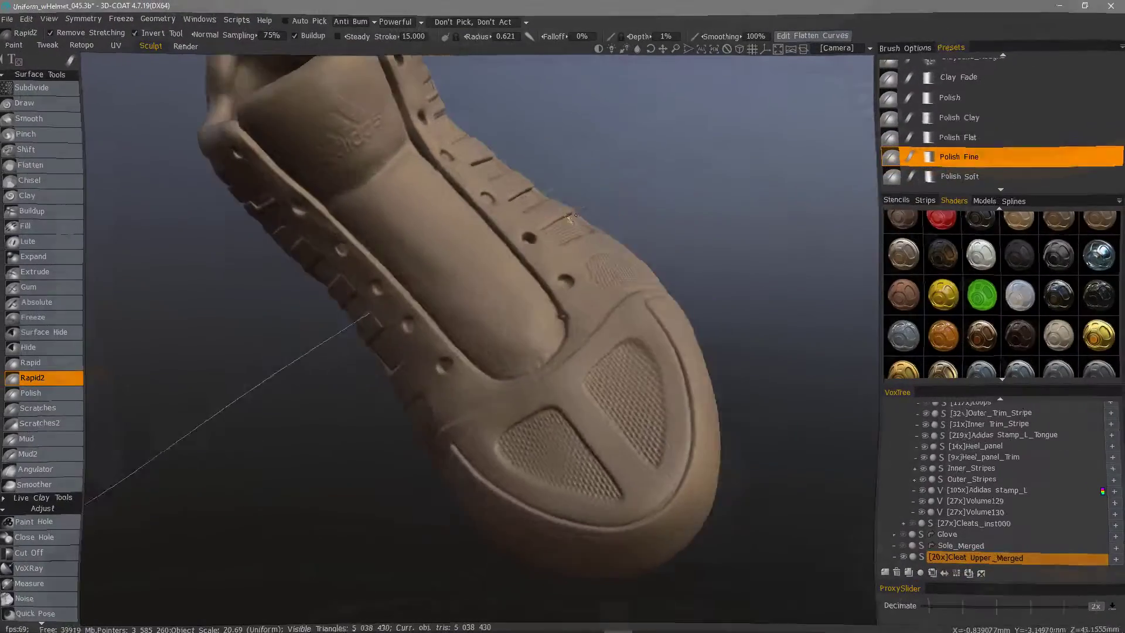
Dock the brush presets in their own column beside the brush options and choose the Polish Crisp preset
{"action": "left_click_drag", "start_coordinate": [953, 45], "coordinate": [859, 170]}
{"action": "mouse_move", "coordinate": [293, 363]}
{"action": "left_mouse_down"}
{"action": "mouse_move", "coordinate": [556, 358]}
{"action": "mouse_move", "coordinate": [422, 379]}
{"action": "mouse_move", "coordinate": [603, 180]}
{"action": "left_mouse_up"}
{"action": "left_click_drag", "start_coordinate": [771, 193], "coordinate": [747, 193]}
{"action": "left_click", "coordinate": [830, 198]}
Try the Polish Crisp brush on the toe cap around the mesh panels and undo the last stroke
{"action": "scroll", "coordinate": [467, 442], "scroll_direction": "down", "scroll_amount": 5}
{"action": "left_click_drag", "start_coordinate": [473, 452], "coordinate": [432, 374], "text": "alt"}
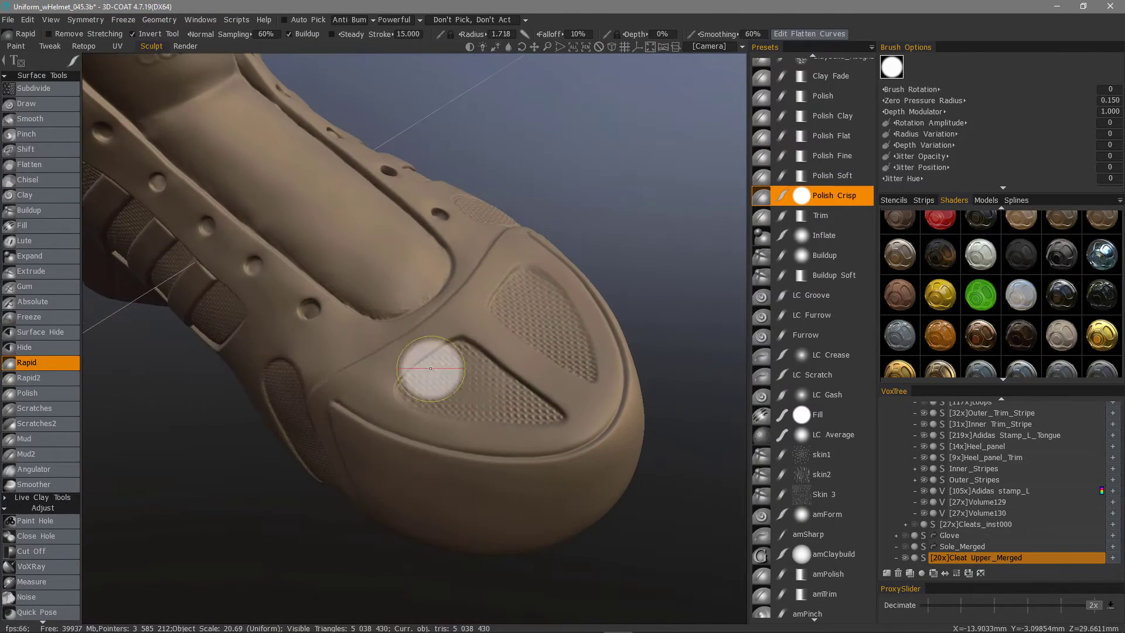
{"action": "scroll", "coordinate": [529, 318], "scroll_direction": "down", "scroll_amount": 3}
{"action": "left_click_drag", "start_coordinate": [530, 319], "coordinate": [503, 314], "text": "alt"}
{"action": "right_click_drag", "start_coordinate": [503, 314], "coordinate": [560, 328]}
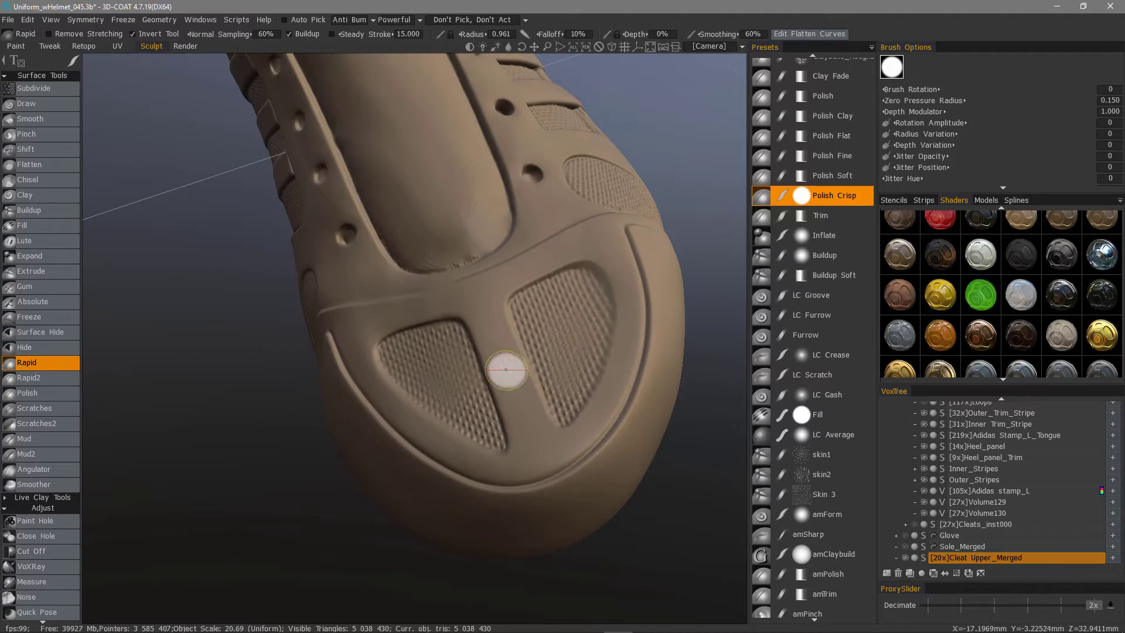
{"action": "key", "text": "ctrl+z"}
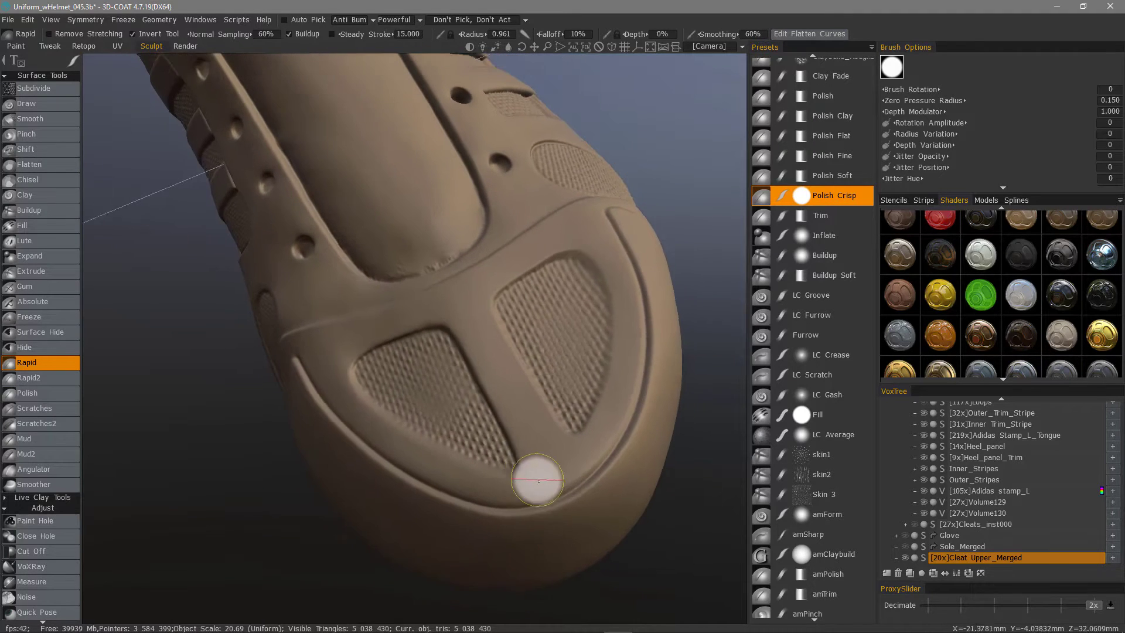
Try the Polish Soft preset at the front of the toe cap and switch to the Polish Fine preset
{"action": "left_click", "coordinate": [832, 175]}
{"action": "mouse_move", "coordinate": [538, 479]}
{"action": "left_mouse_down", "text": "alt"}
{"action": "mouse_move", "coordinate": [563, 463]}
{"action": "mouse_move", "coordinate": [547, 466]}
{"action": "left_mouse_up", "text": "alt"}
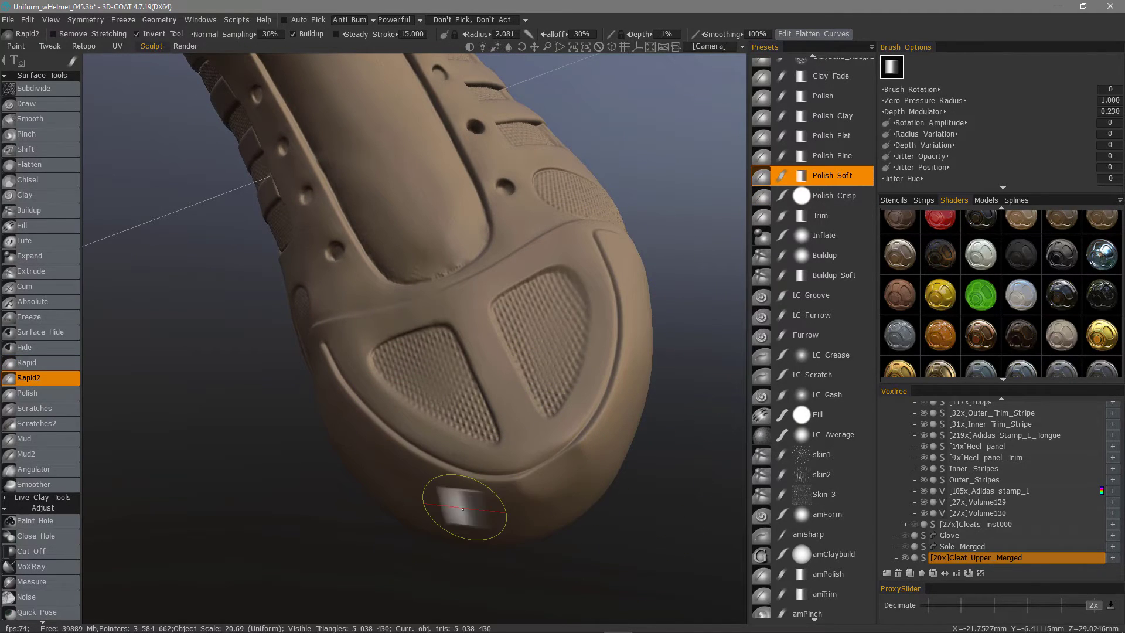
{"action": "left_click_drag", "start_coordinate": [459, 510], "coordinate": [465, 514], "text": "alt"}
{"action": "left_click", "coordinate": [831, 156]}
{"action": "right_click_drag", "start_coordinate": [428, 440], "coordinate": [345, 259]}
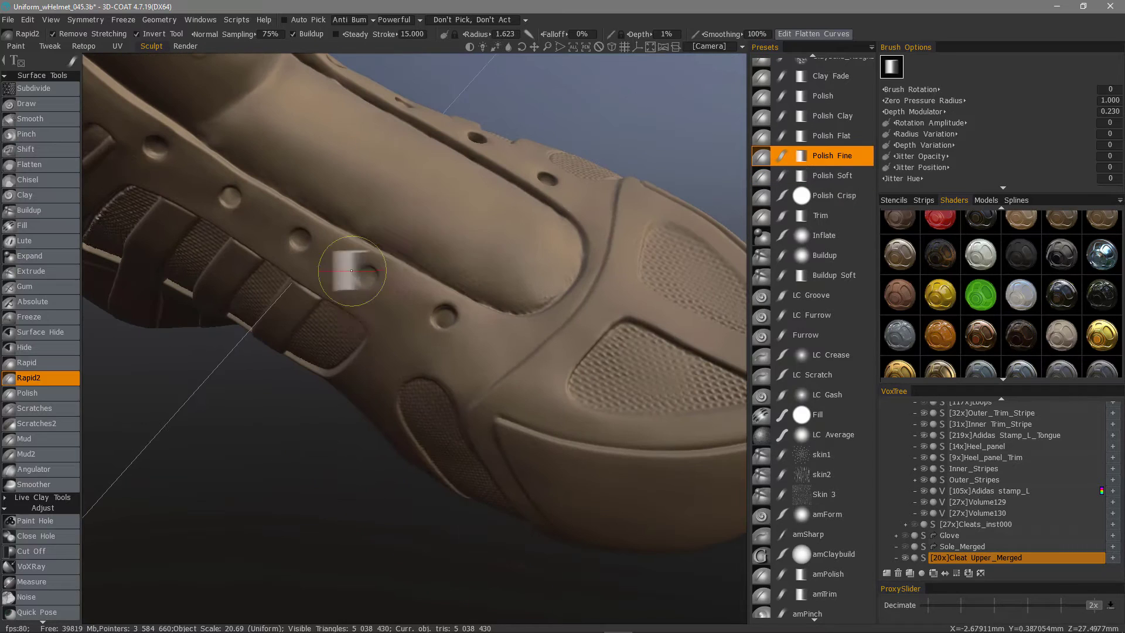
{"action": "right_click_drag", "start_coordinate": [389, 193], "coordinate": [389, 226]}
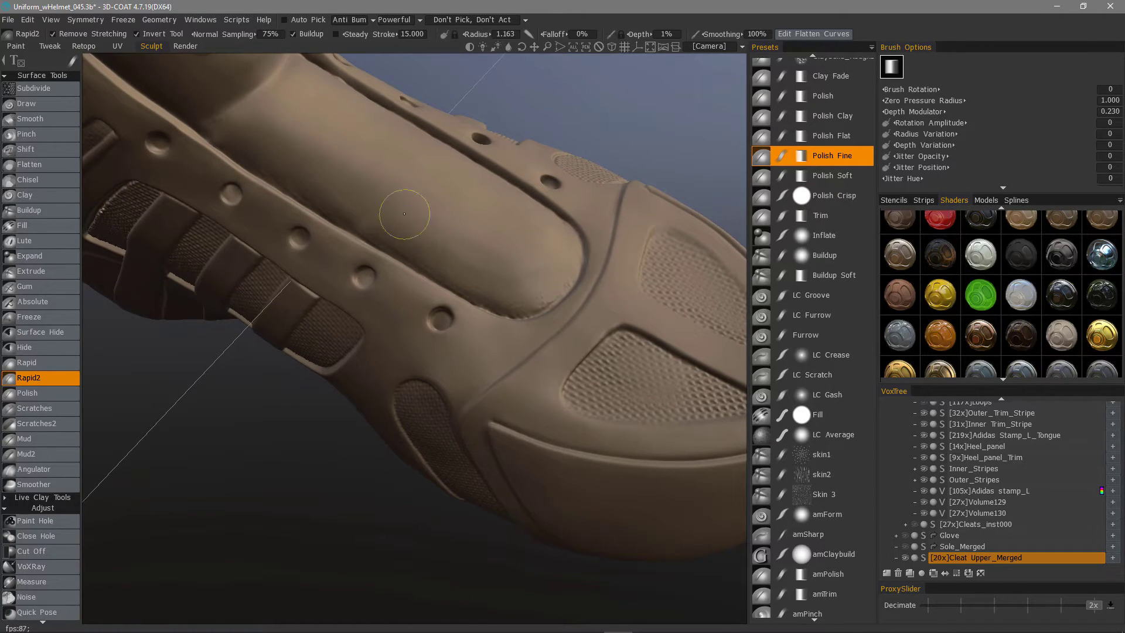
Polish away the fabric texture in the forefoot and striped side panels, using Polish Fine at 26% depth and Polish Flat at 20%
{"action": "left_click_drag", "start_coordinate": [405, 214], "coordinate": [439, 271], "text": "alt"}
{"action": "right_click_drag", "start_coordinate": [440, 271], "coordinate": [432, 235]}
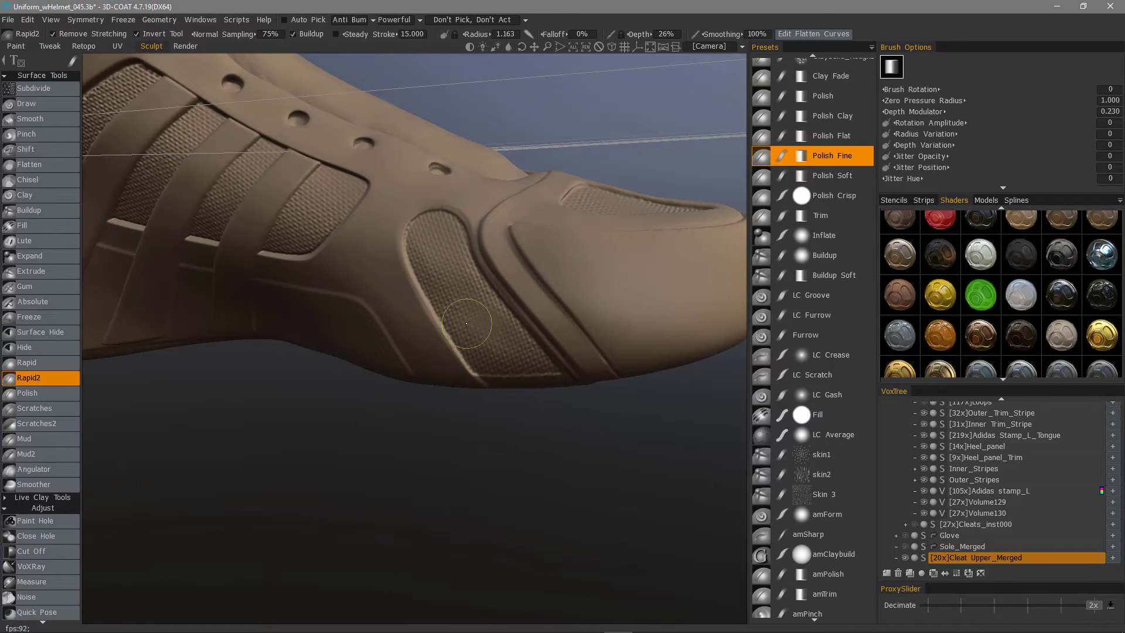
{"action": "left_click_drag", "start_coordinate": [469, 284], "coordinate": [441, 211], "text": "alt"}
{"action": "key", "text": "bracketleft"}
{"action": "key", "text": "bracketleft"}
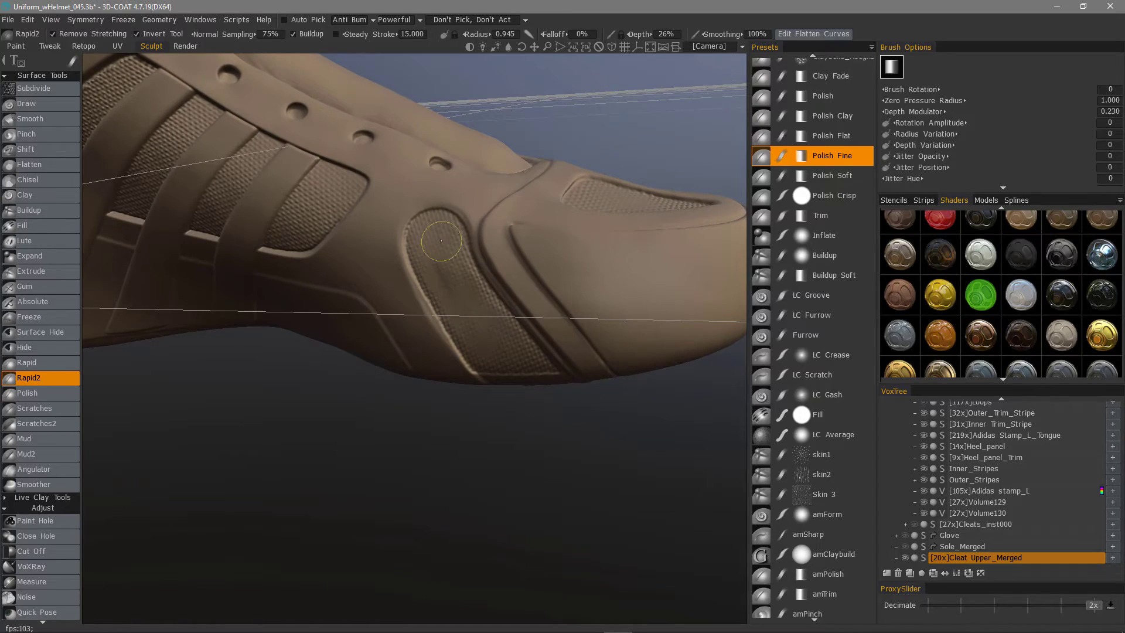
{"action": "left_click", "coordinate": [986, 200]}
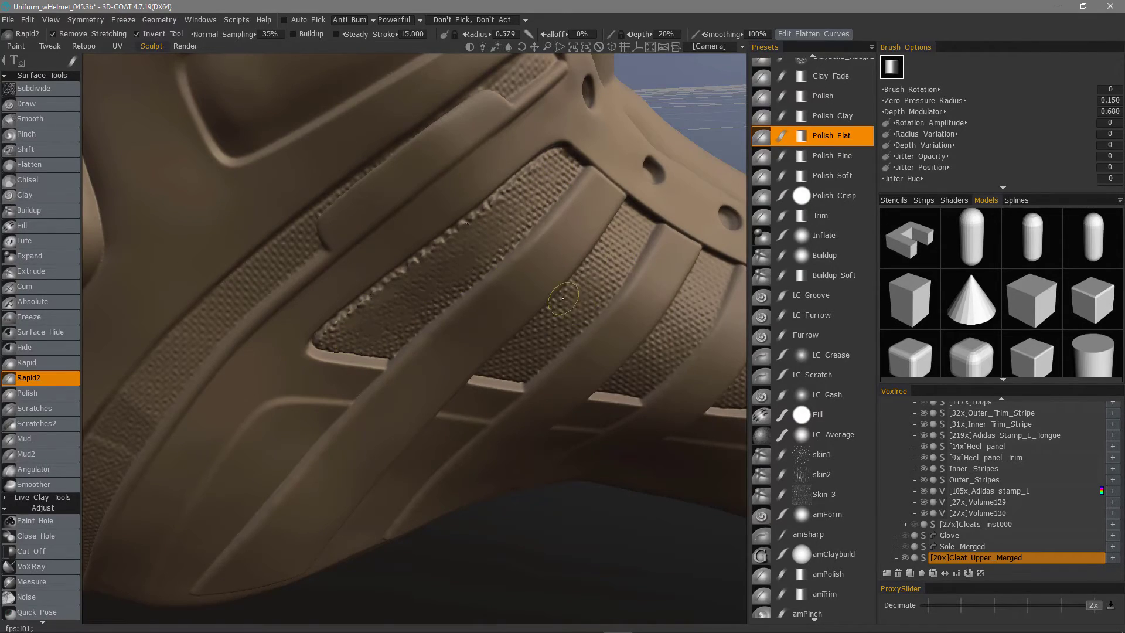
{"action": "left_click_drag", "start_coordinate": [624, 226], "coordinate": [341, 349], "text": "alt"}
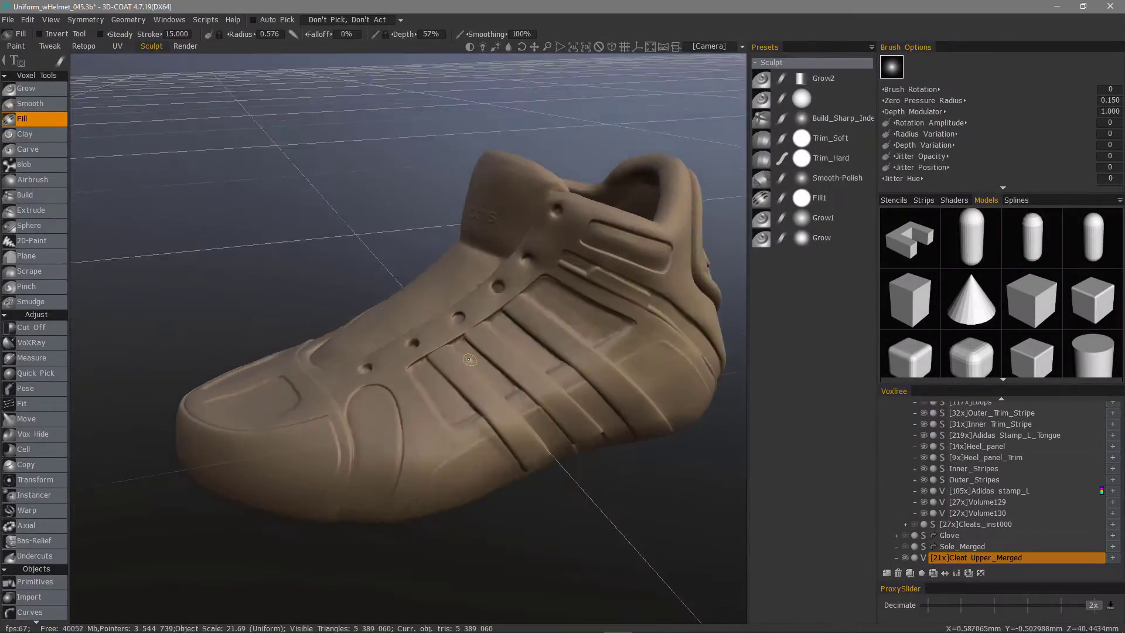
Smooth the entire Cleat Upper_Merged voxel volume with Smooth All and check the upper from several sides
{"action": "left_click_drag", "start_coordinate": [469, 359], "coordinate": [258, 364], "text": "alt"}
{"action": "mouse_move", "coordinate": [257, 364]}
{"action": "middle_mouse_down"}
{"action": "mouse_move", "coordinate": [594, 419]}
{"action": "mouse_move", "coordinate": [216, 459]}
{"action": "mouse_move", "coordinate": [117, 515]}
{"action": "middle_mouse_up"}
{"action": "scroll", "coordinate": [41, 598], "scroll_direction": "down", "scroll_amount": 3}
{"action": "scroll", "coordinate": [36, 594], "scroll_direction": "down", "scroll_amount": 5}
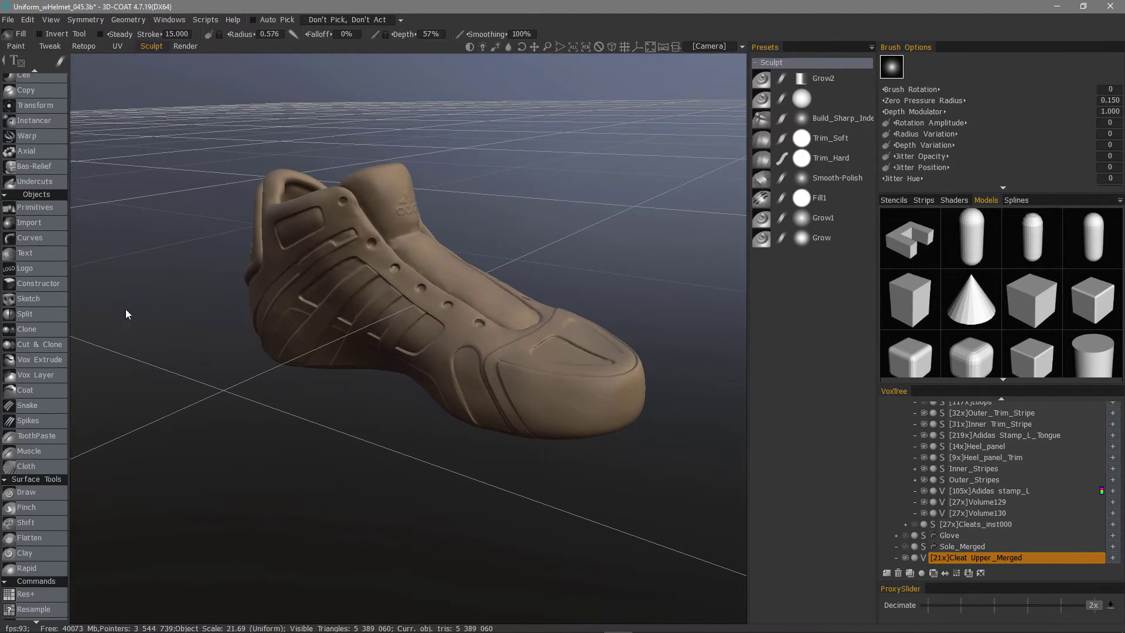
{"action": "scroll", "coordinate": [24, 601], "scroll_direction": "down", "scroll_amount": 1}
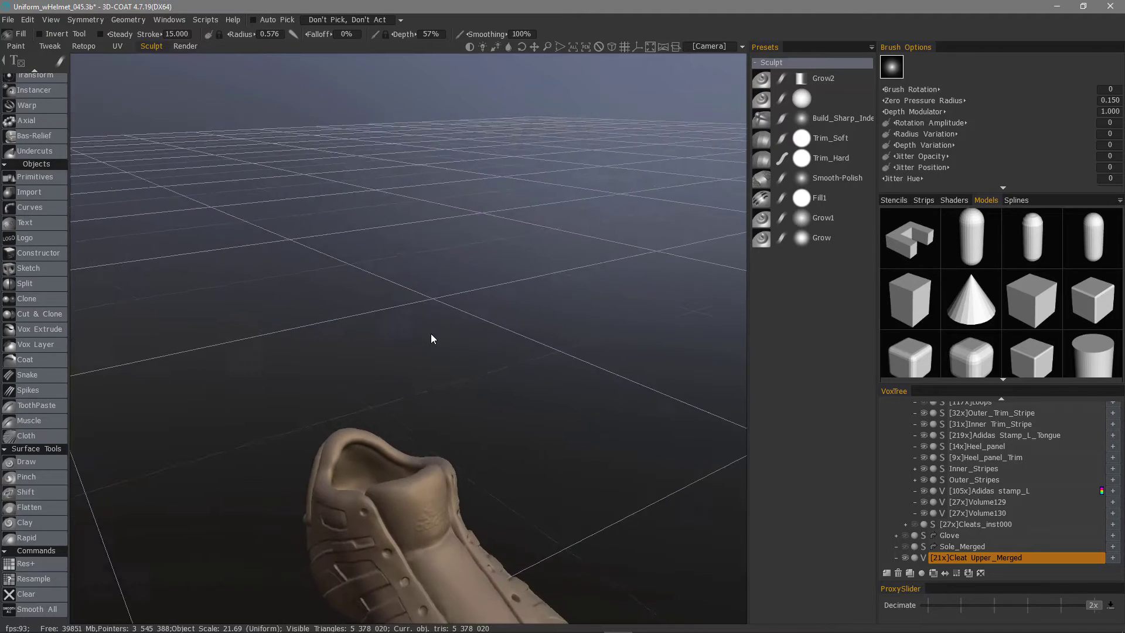
{"action": "left_click_drag", "start_coordinate": [431, 334], "coordinate": [492, 401]}
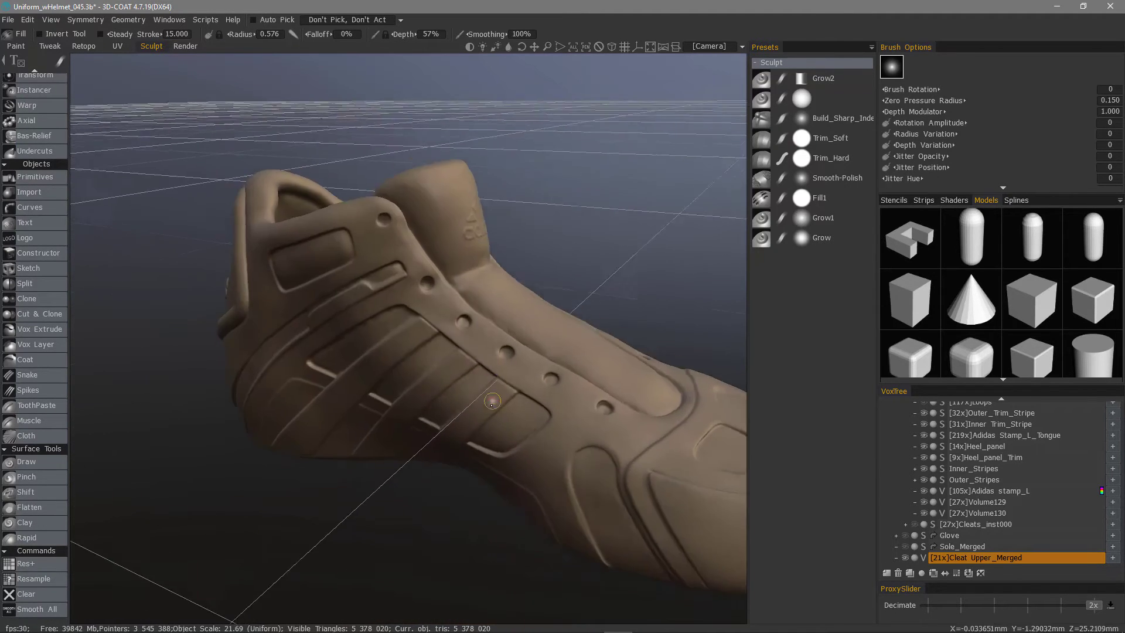
{"action": "middle_click_drag", "start_coordinate": [492, 402], "coordinate": [489, 294]}
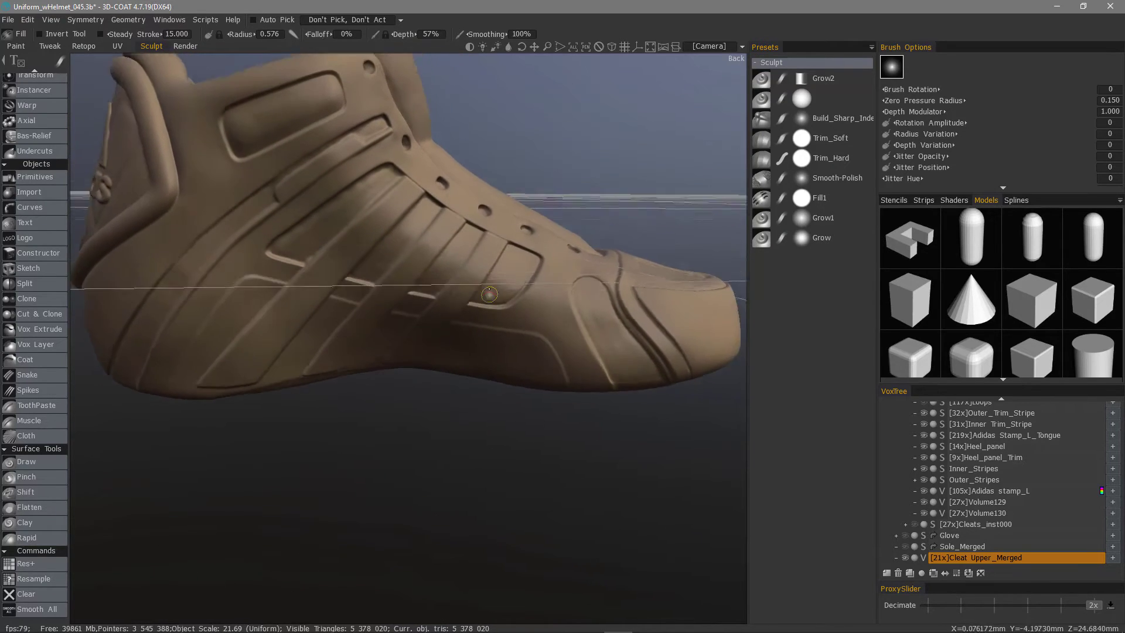
{"action": "left_click_drag", "start_coordinate": [489, 294], "coordinate": [436, 214], "text": "alt"}
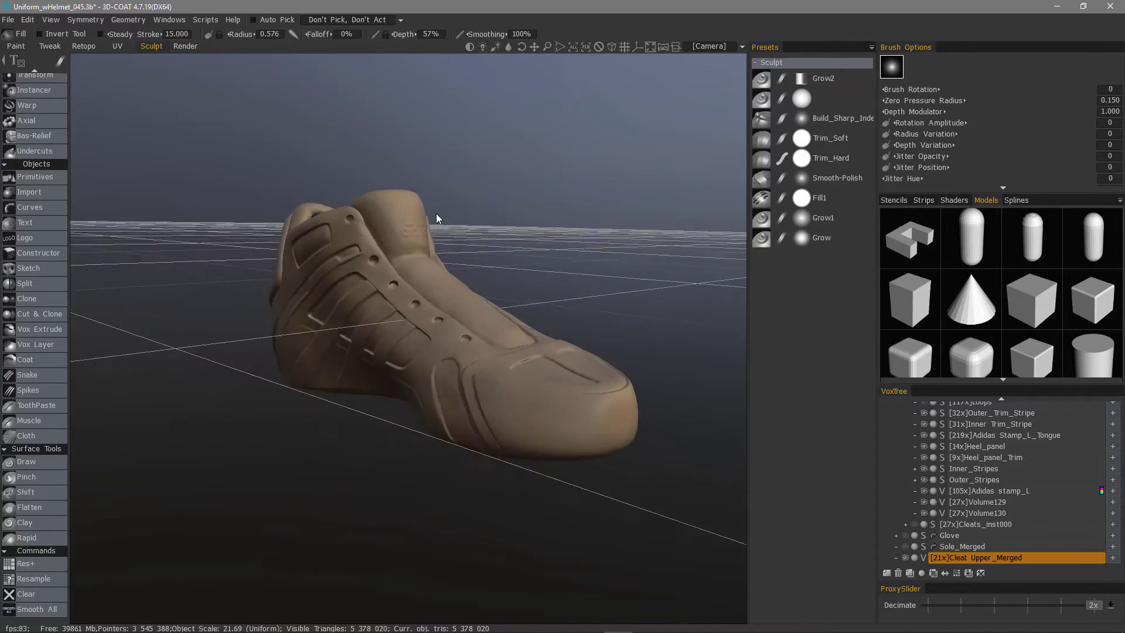
Start AUTOPO on Cleat Upper_Merged with 30000 required polygons and Best Quality, Slowest, skipping the density painting
{"action": "middle_click_drag", "start_coordinate": [436, 213], "coordinate": [998, 562]}
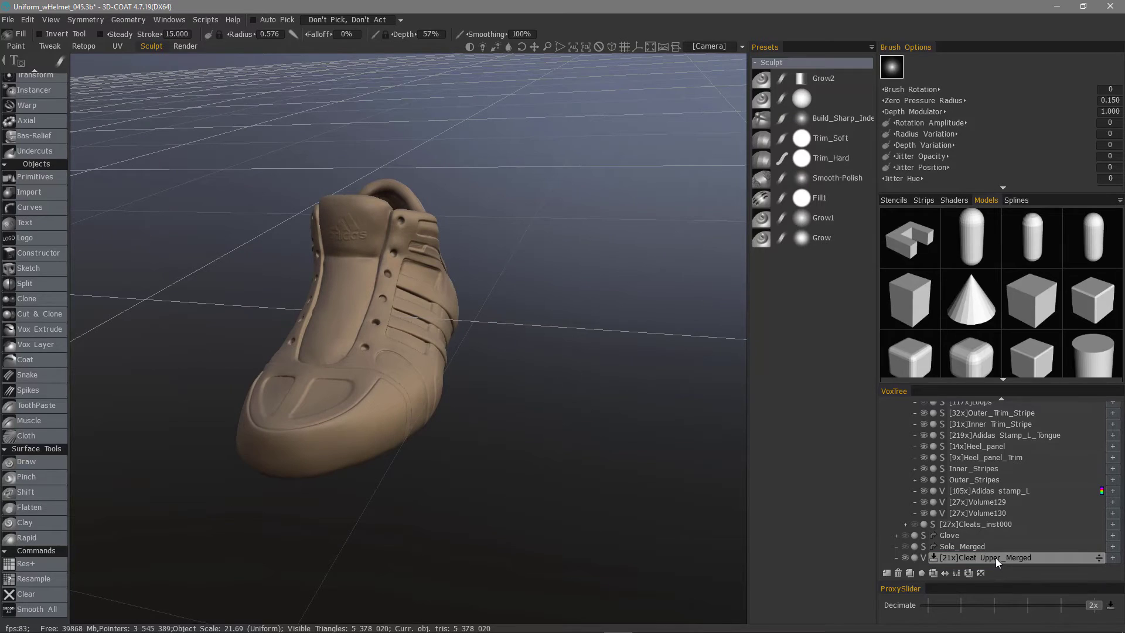
{"action": "right_click", "coordinate": [996, 558]}
{"action": "mouse_move", "coordinate": [947, 455]}
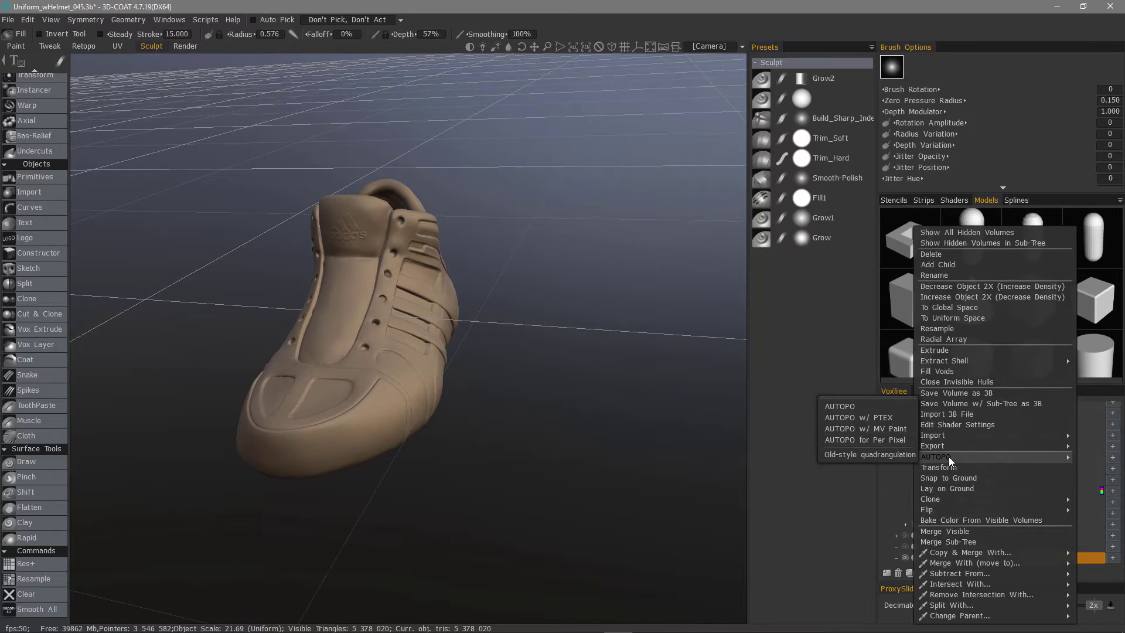
{"action": "left_click", "coordinate": [849, 407]}
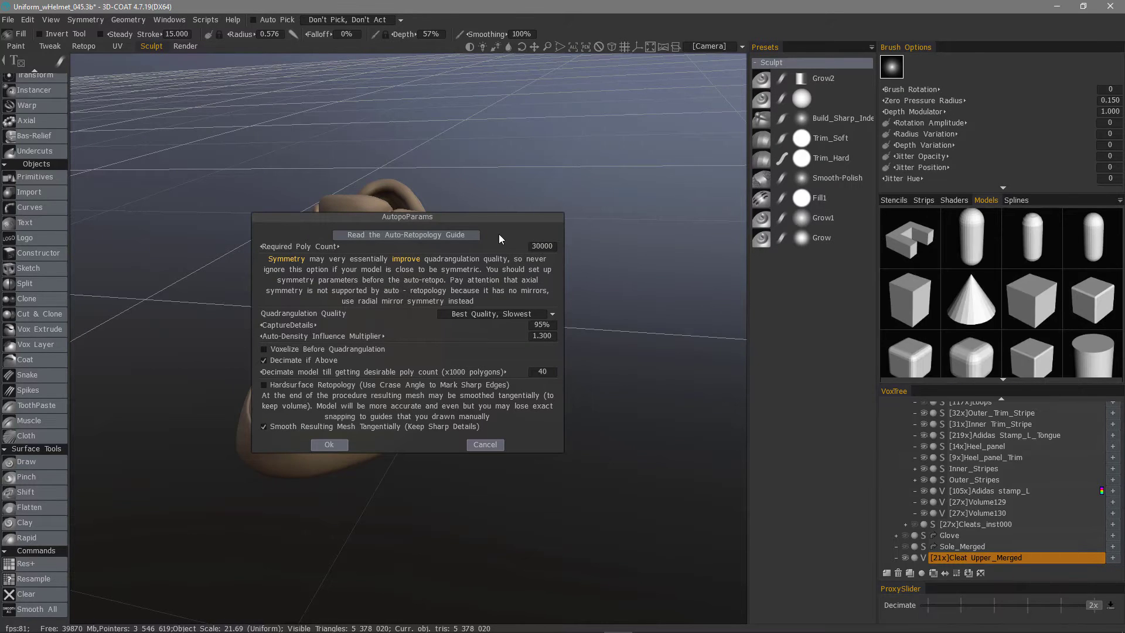
{"action": "left_click_drag", "start_coordinate": [477, 220], "coordinate": [614, 122]}
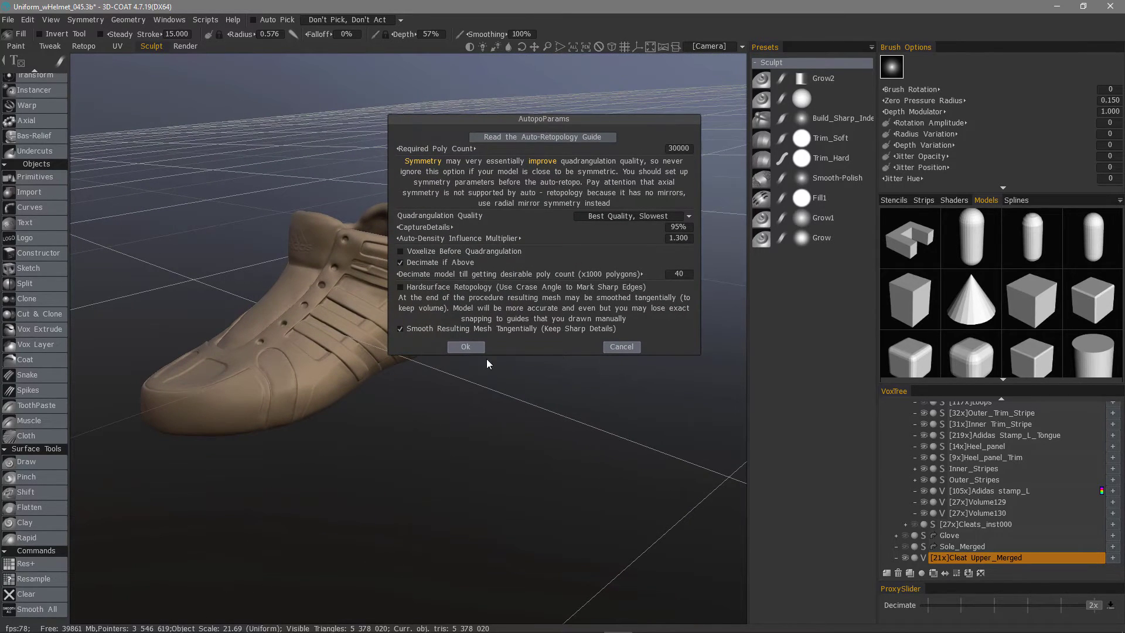
{"action": "left_click", "coordinate": [473, 346]}
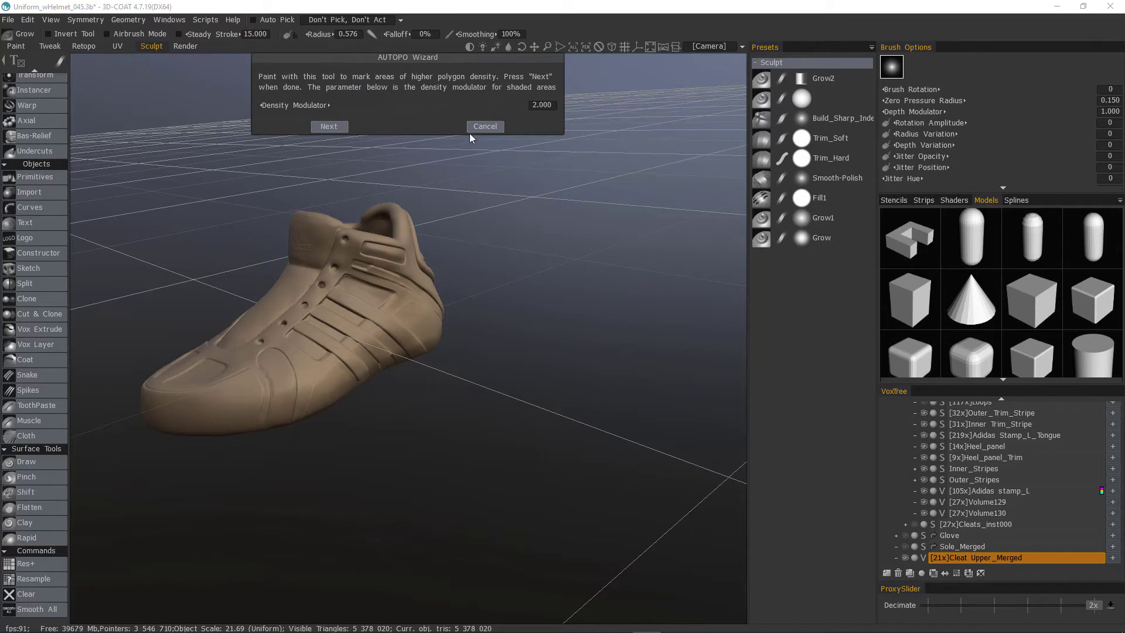
{"action": "left_click", "coordinate": [343, 127]}
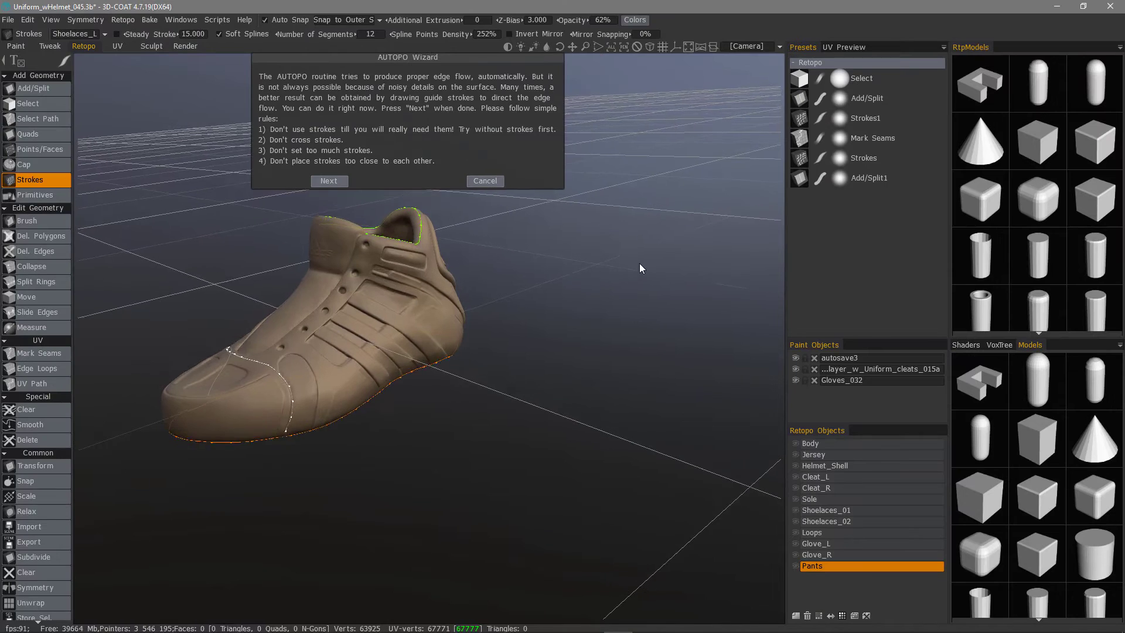
Draw a guide stroke along the edge around the raised toe cap panel and run AUTOPO with the guide strokes
{"action": "left_click_drag", "start_coordinate": [651, 262], "coordinate": [575, 199]}
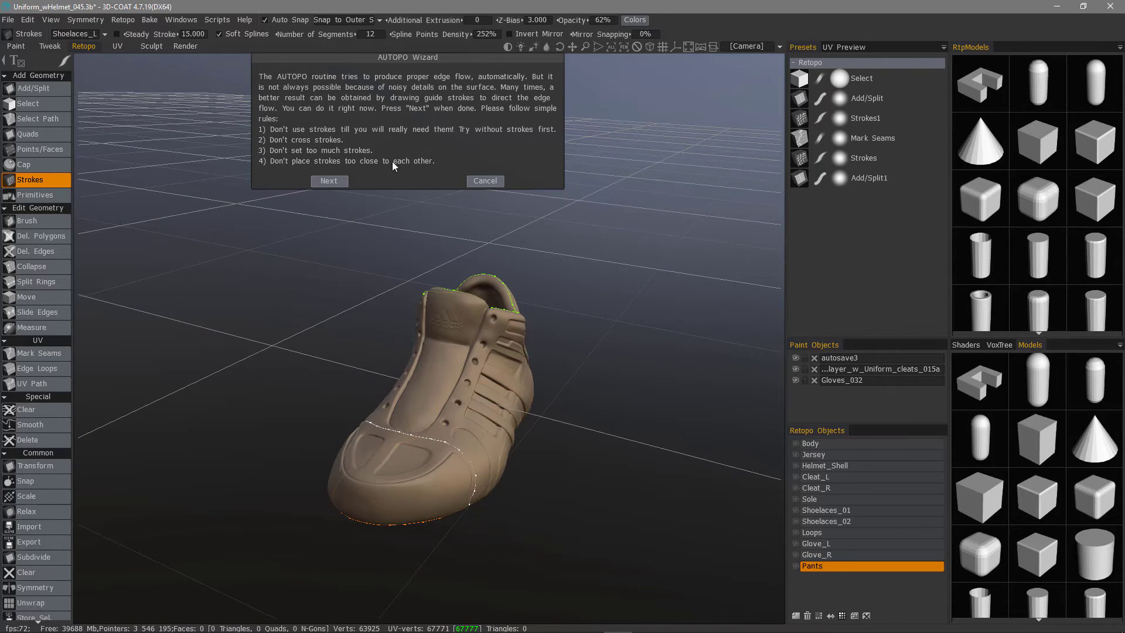
{"action": "mouse_move", "coordinate": [378, 169]}
{"action": "left_mouse_down"}
{"action": "mouse_move", "coordinate": [406, 152]}
{"action": "mouse_move", "coordinate": [368, 340]}
{"action": "mouse_move", "coordinate": [350, 345]}
{"action": "mouse_move", "coordinate": [375, 357]}
{"action": "left_mouse_up"}
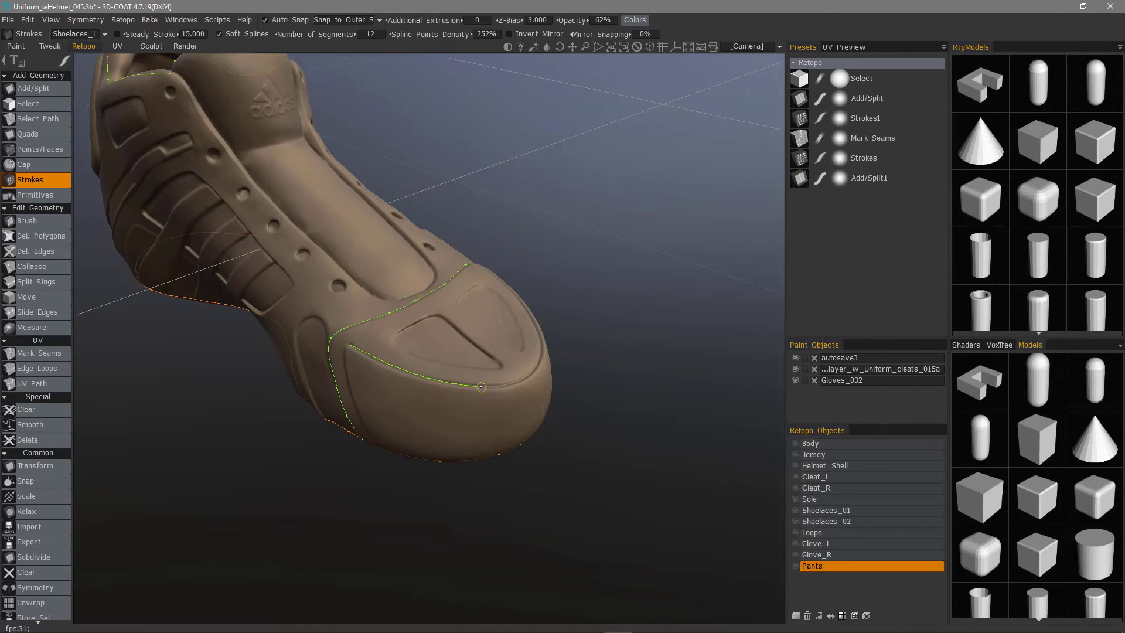
{"action": "left_click_drag", "start_coordinate": [534, 372], "coordinate": [536, 370]}
{"action": "mouse_move", "coordinate": [571, 364]}
{"action": "left_mouse_down"}
{"action": "mouse_move", "coordinate": [515, 275]}
{"action": "mouse_move", "coordinate": [375, 346]}
{"action": "mouse_move", "coordinate": [241, 460]}
{"action": "left_mouse_up"}
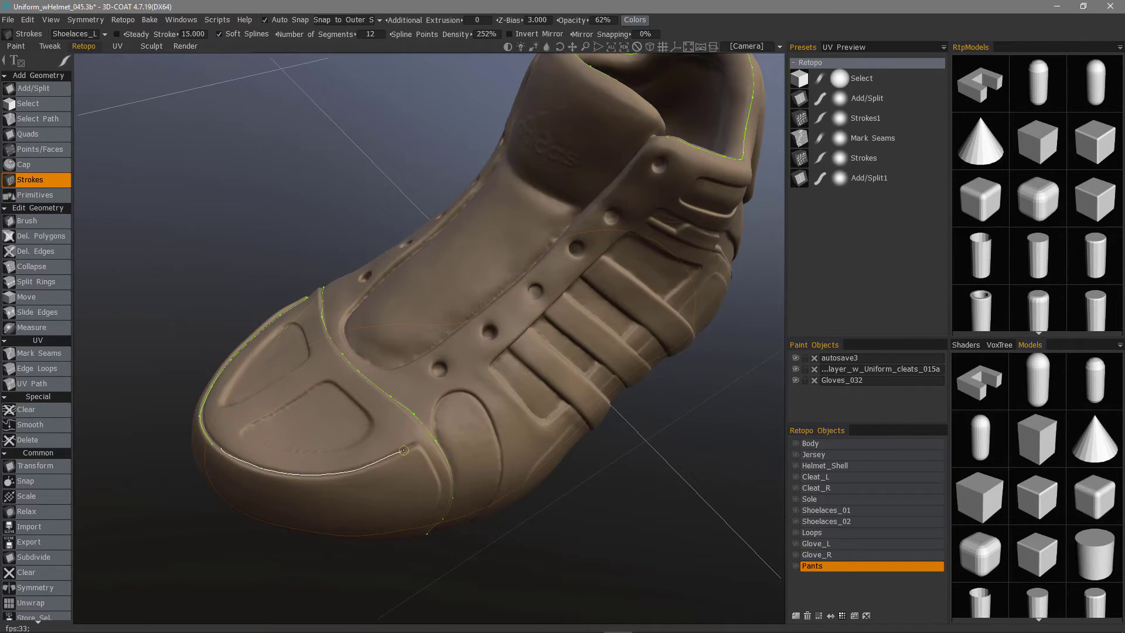
{"action": "left_click_drag", "start_coordinate": [415, 446], "coordinate": [419, 443]}
{"action": "mouse_move", "coordinate": [212, 444]}
{"action": "left_mouse_down"}
{"action": "mouse_move", "coordinate": [231, 455]}
{"action": "mouse_move", "coordinate": [356, 263]}
{"action": "mouse_move", "coordinate": [455, 160]}
{"action": "mouse_move", "coordinate": [449, 98]}
{"action": "left_mouse_up"}
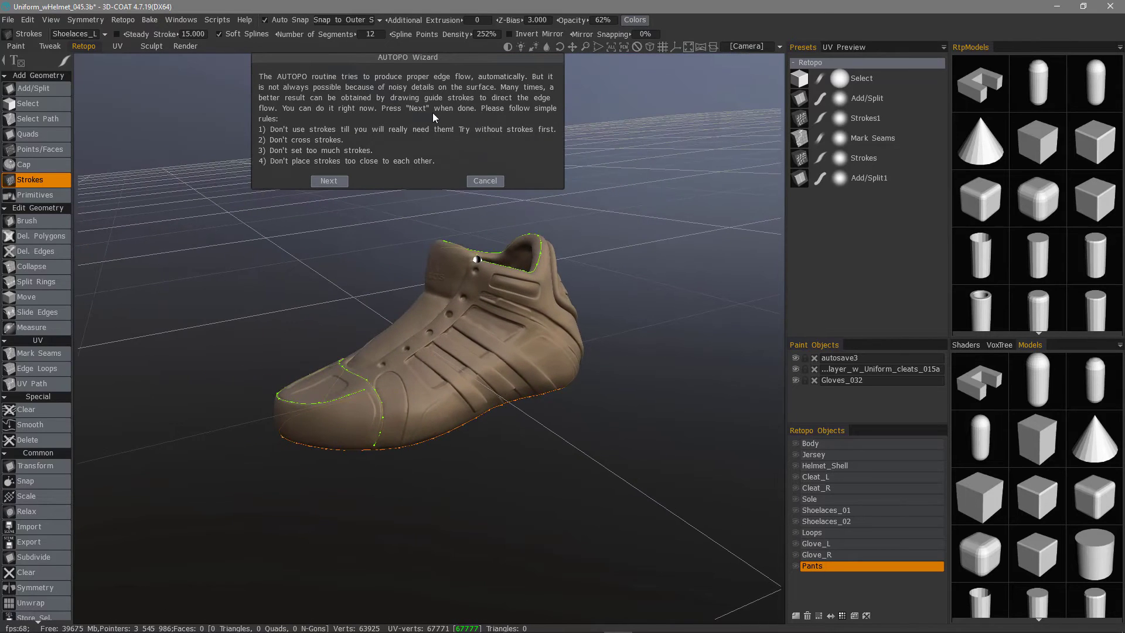
{"action": "middle_click_drag", "start_coordinate": [449, 327], "coordinate": [437, 327]}
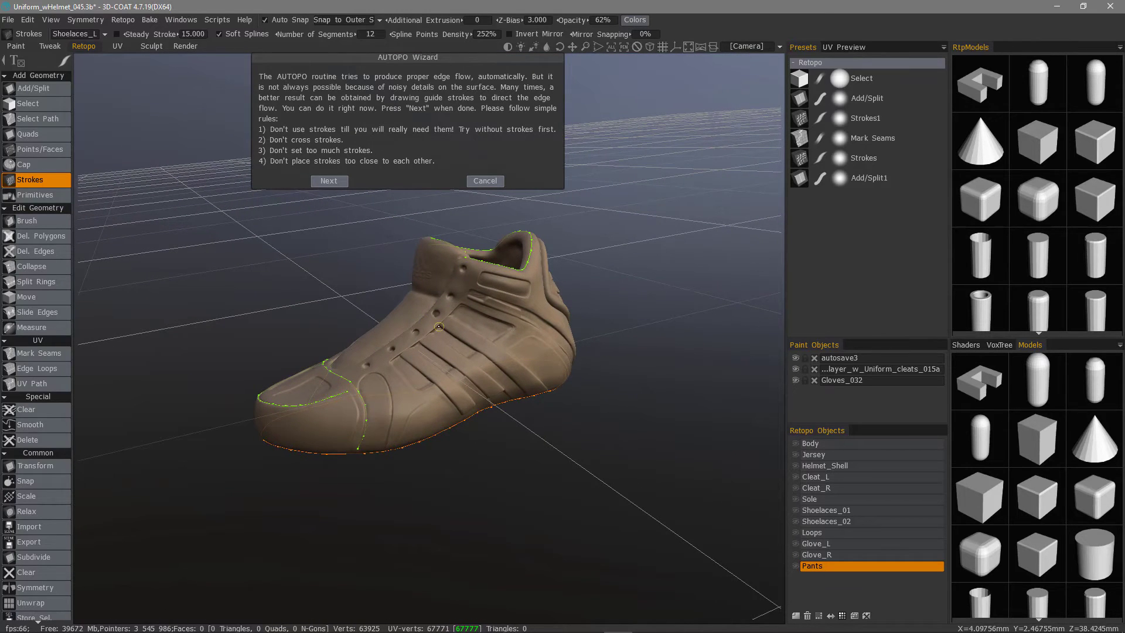
{"action": "left_click", "coordinate": [335, 181]}
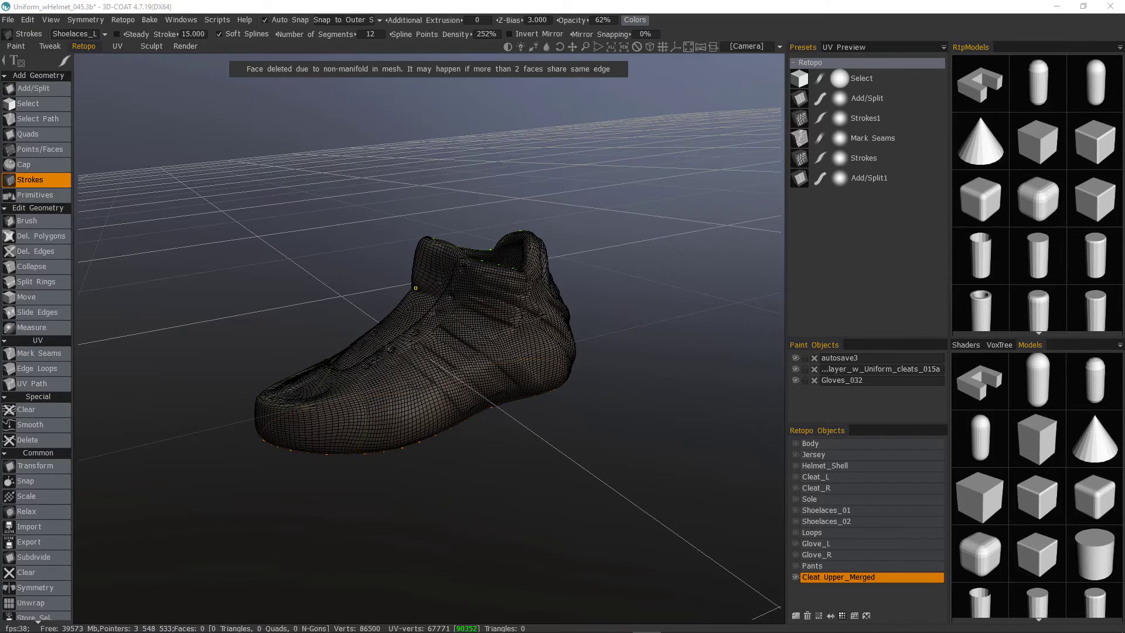
Check the generated mesh around the toe and sides, and delete the Cleat Upper_Merged retopo object
{"action": "left_click_drag", "start_coordinate": [370, 229], "coordinate": [385, 193], "text": "alt"}
{"action": "left_click_drag", "start_coordinate": [361, 283], "coordinate": [367, 271], "text": "alt"}
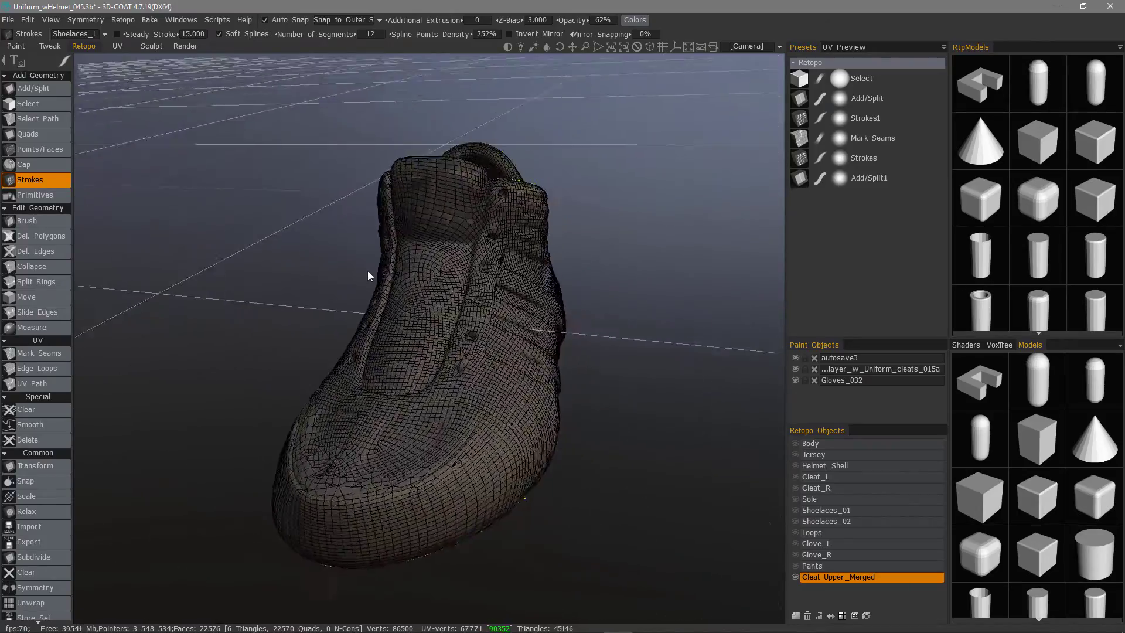
{"action": "right_click_drag", "start_coordinate": [368, 271], "coordinate": [389, 217], "text": "alt"}
{"action": "middle_click_drag", "start_coordinate": [390, 218], "coordinate": [490, 270]}
{"action": "middle_click_drag", "start_coordinate": [578, 234], "coordinate": [650, 363]}
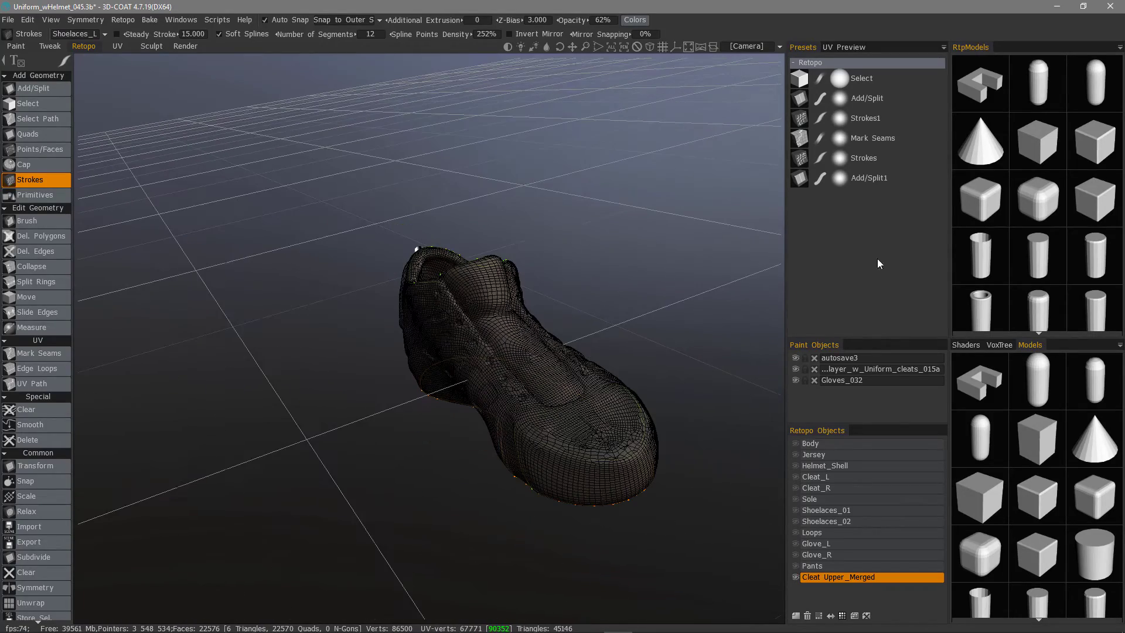
{"action": "left_click", "coordinate": [807, 615]}
{"action": "middle_click_drag", "start_coordinate": [711, 382], "coordinate": [590, 304]}
Resample the Cleat Upper_Merged sculpt volume down to about 1.85 million triangles with Good resampling quality
{"action": "left_click", "coordinate": [152, 46]}
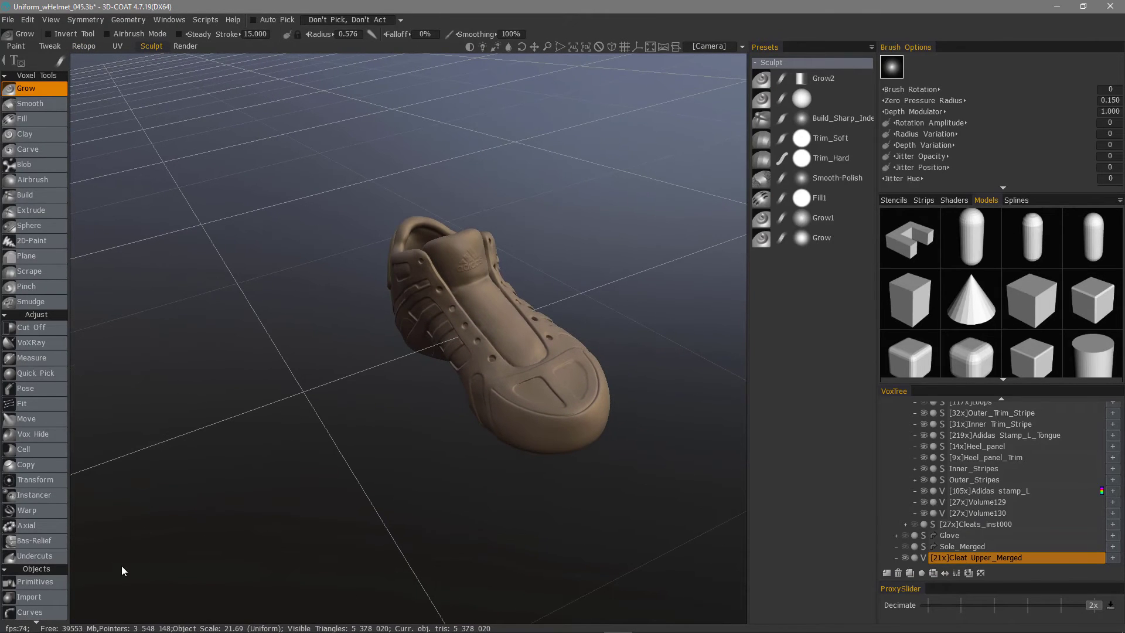
{"action": "scroll", "coordinate": [51, 587], "scroll_direction": "down", "scroll_amount": 5}
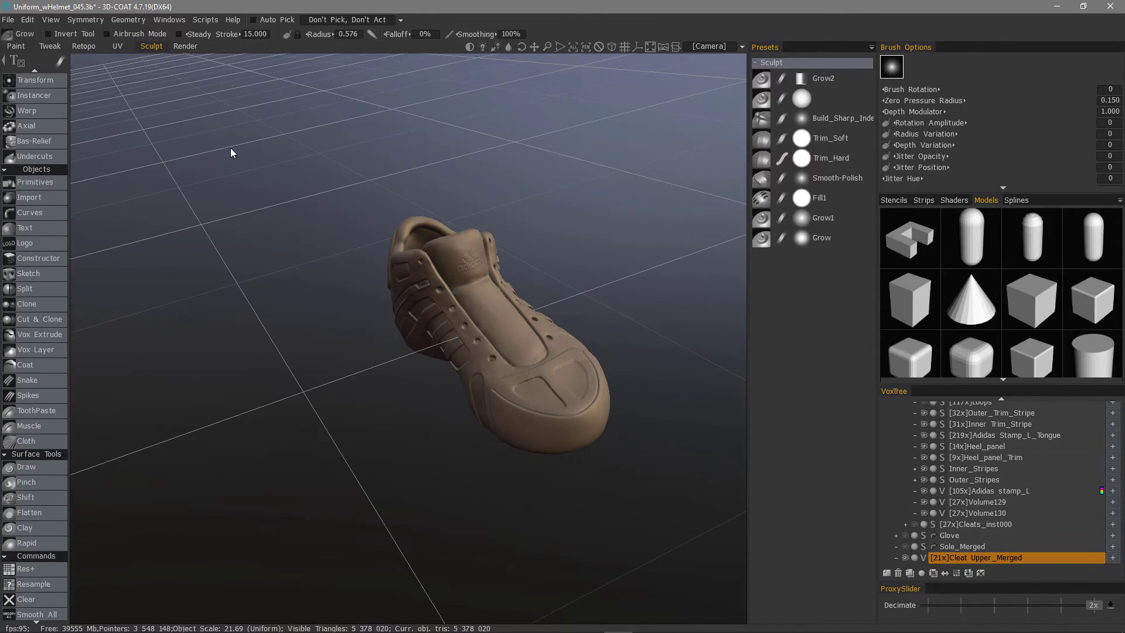
{"action": "left_click", "coordinate": [37, 584]}
{"action": "left_click", "coordinate": [462, 363]}
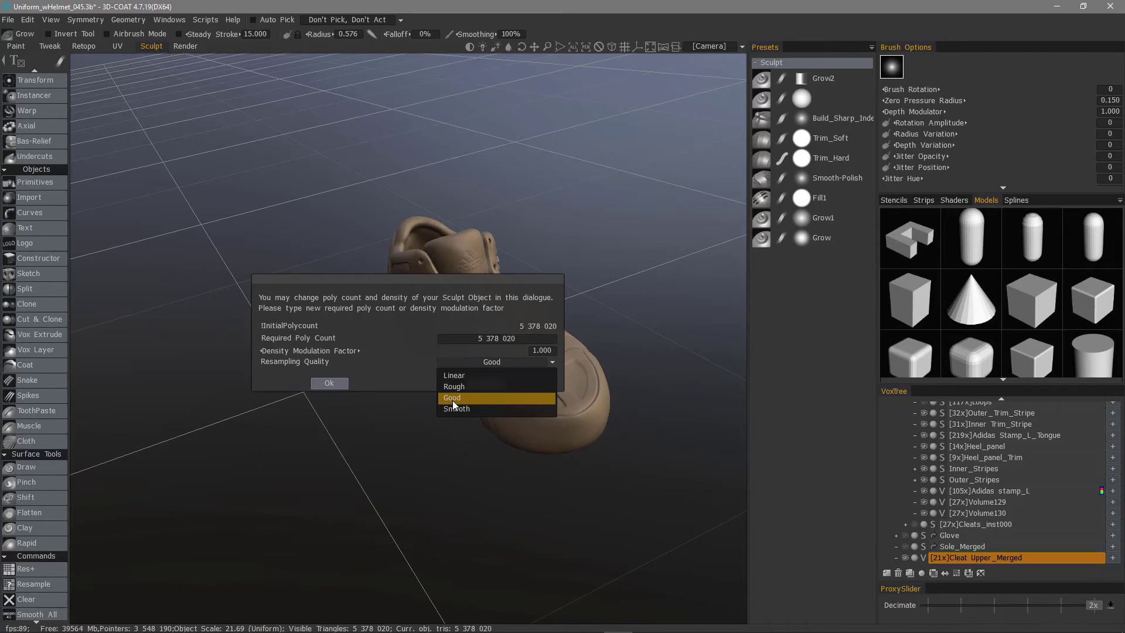
{"action": "left_click", "coordinate": [452, 399]}
{"action": "left_click_drag", "start_coordinate": [475, 350], "coordinate": [497, 319]}
{"action": "left_click", "coordinate": [328, 383]}
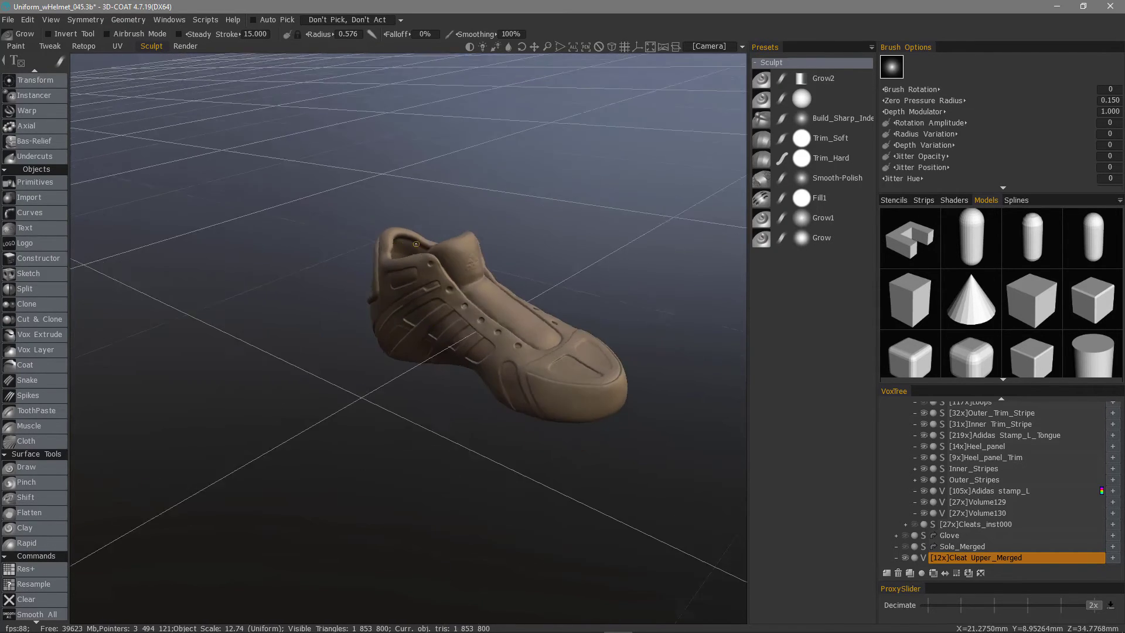
Apply Smooth All to the resampled Cleat Upper_Merged volume and check the upper's side and toe
{"action": "right_click_drag", "start_coordinate": [497, 319], "coordinate": [447, 327], "text": "alt"}
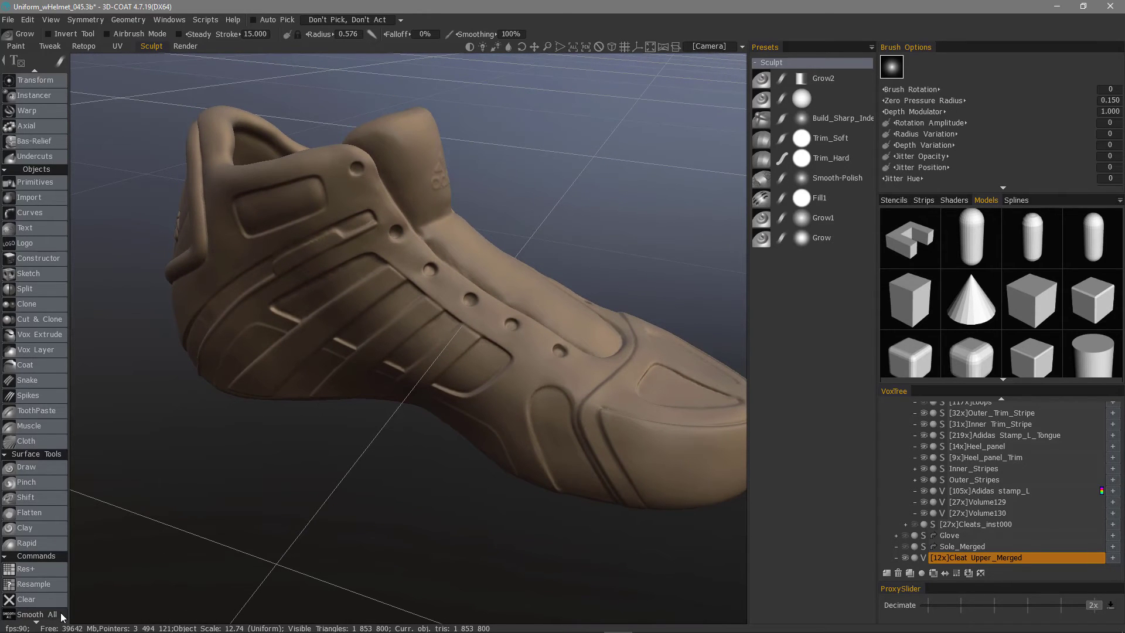
{"action": "left_click_drag", "start_coordinate": [435, 345], "coordinate": [78, 502], "text": "alt"}
{"action": "right_click_drag", "start_coordinate": [78, 503], "coordinate": [88, 564], "text": "alt"}
{"action": "left_click", "coordinate": [36, 614]}
{"action": "left_click_drag", "start_coordinate": [339, 567], "coordinate": [586, 510]}
Fill the voids in the Cleat Upper_Merged volume
{"action": "right_click", "coordinate": [965, 554]}
{"action": "mouse_move", "coordinate": [966, 552]}
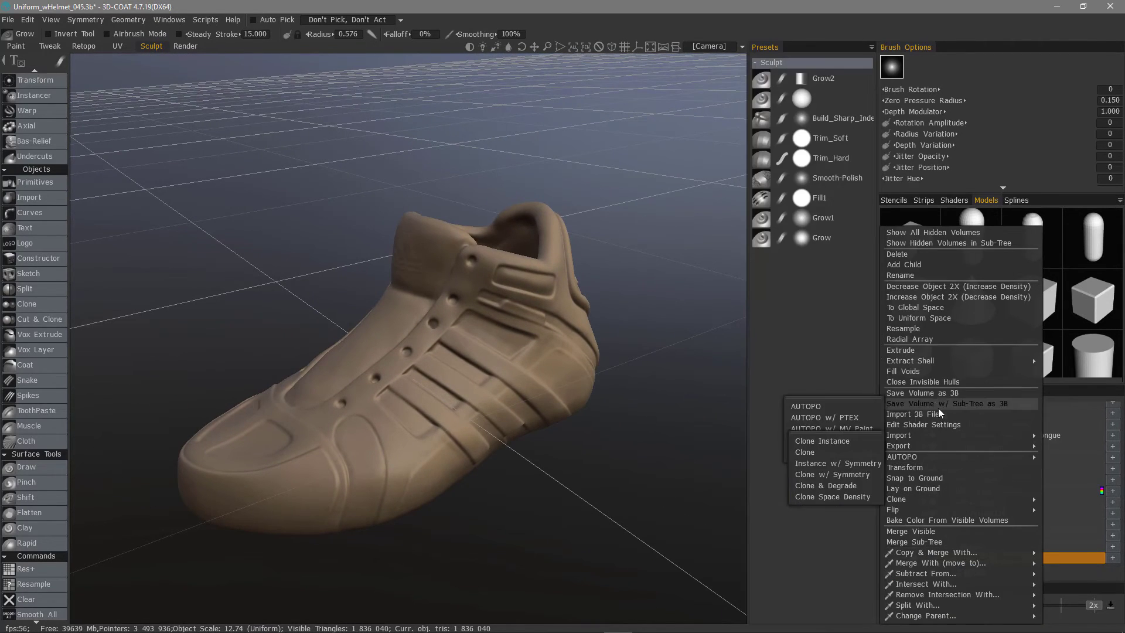
{"action": "left_click", "coordinate": [919, 372]}
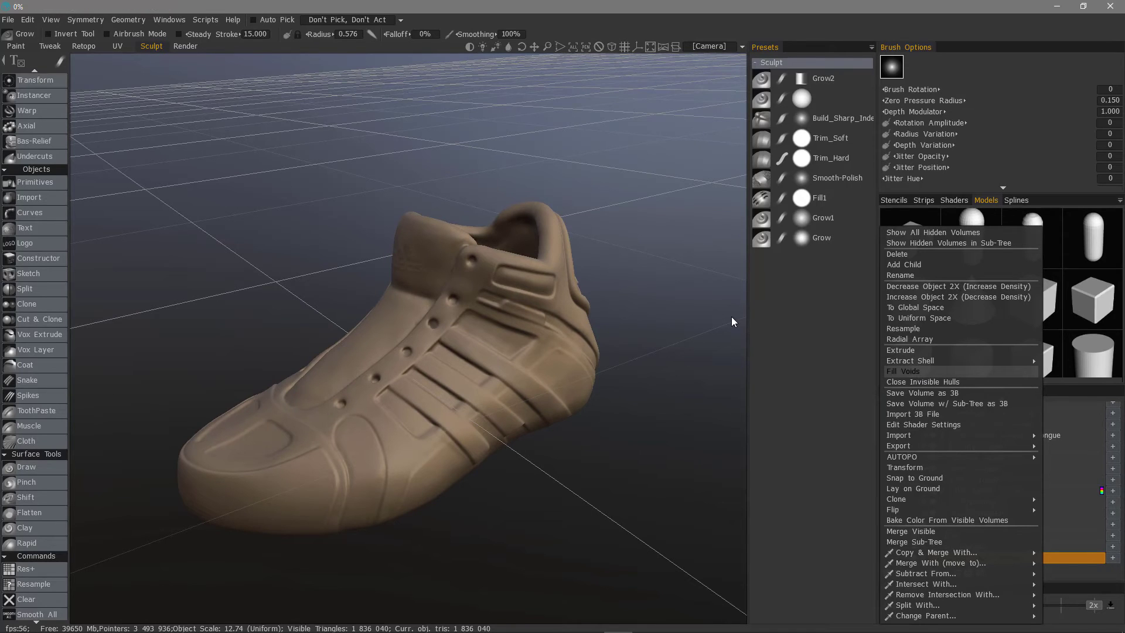
{"action": "left_click_drag", "start_coordinate": [724, 346], "coordinate": [768, 384]}
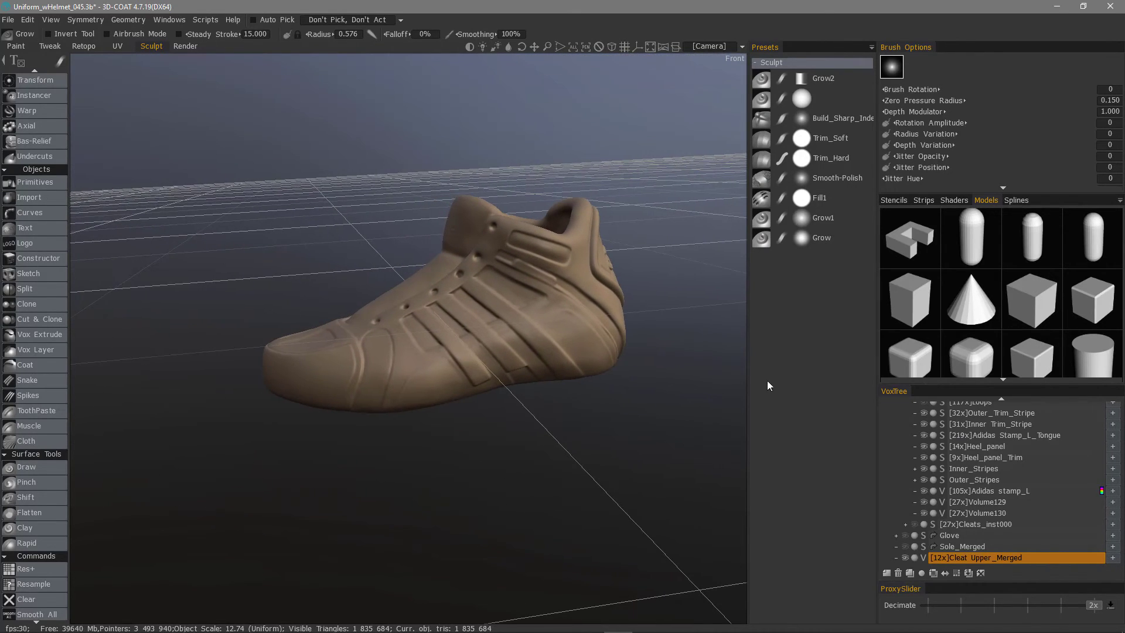
Start AUTOPO on Cleat Upper_Merged, setting the required poly count to 25000 and CaptureDetails to 70%
{"action": "right_click", "coordinate": [965, 556]}
{"action": "mouse_move", "coordinate": [938, 456]}
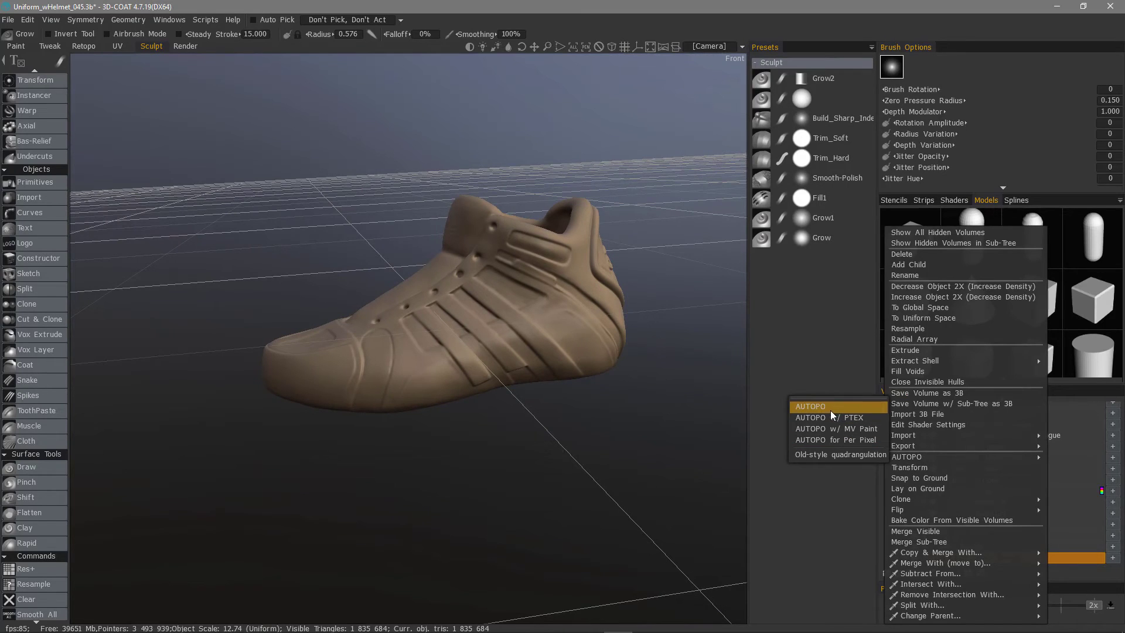
{"action": "left_click", "coordinate": [834, 415]}
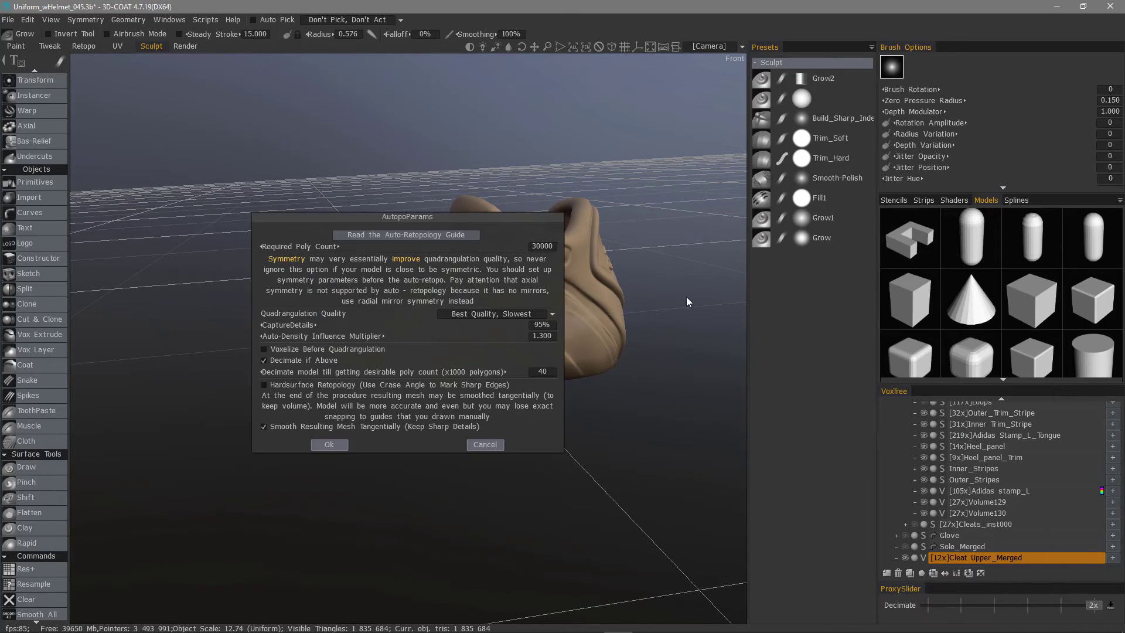
{"action": "left_click", "coordinate": [539, 247]}
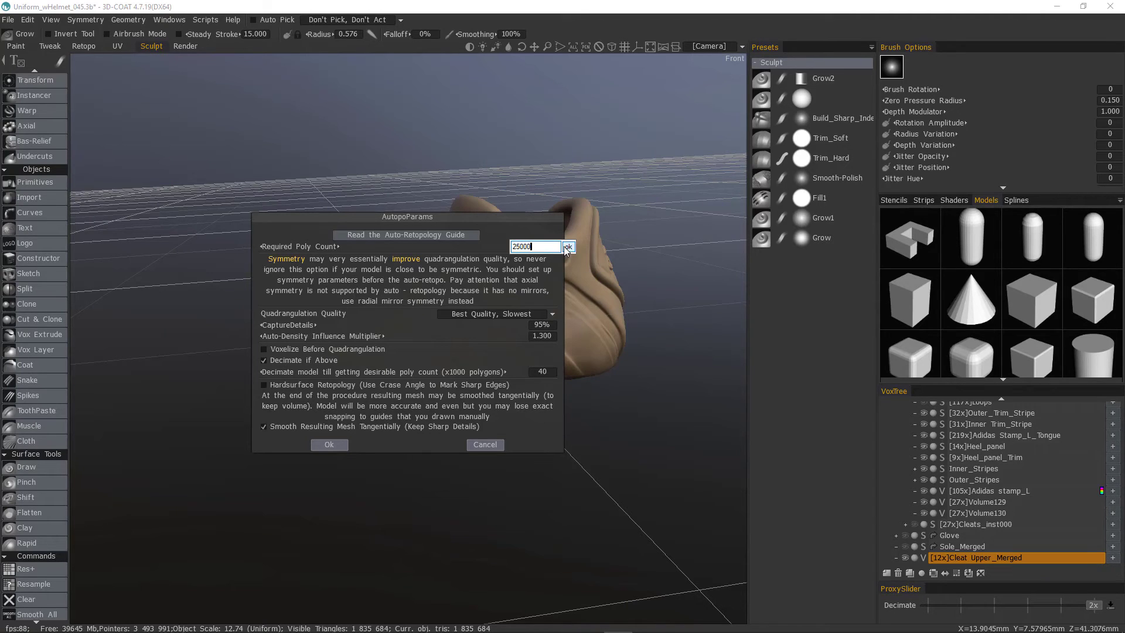
{"action": "left_click", "coordinate": [566, 247]}
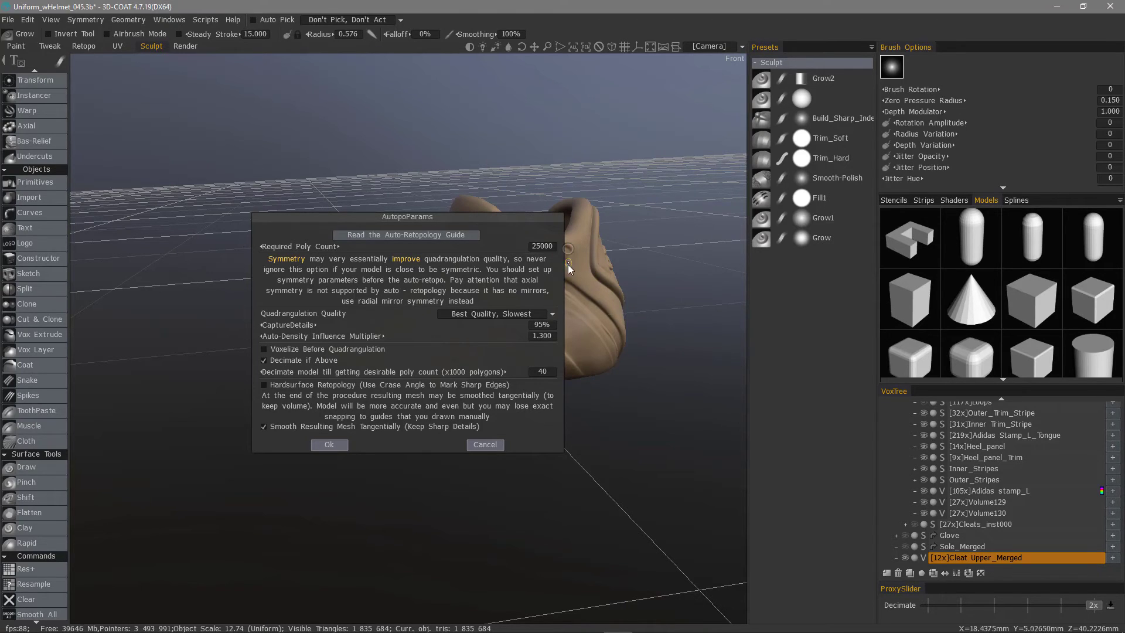
{"action": "left_click", "coordinate": [537, 325]}
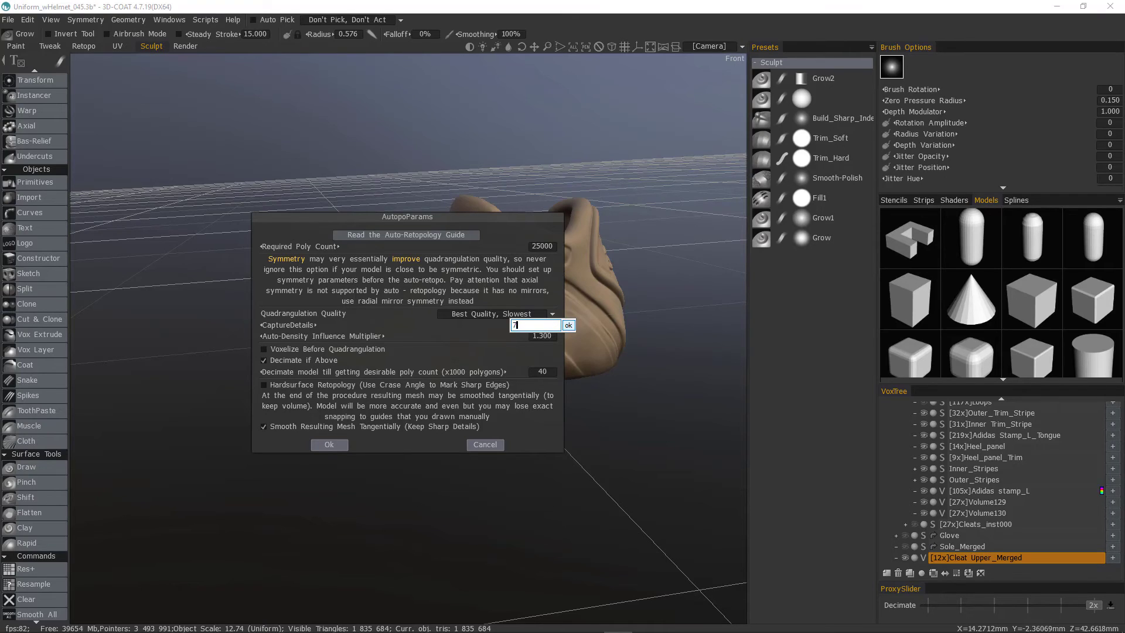
{"action": "type", "text": "70"}
{"action": "key", "text": "Return"}
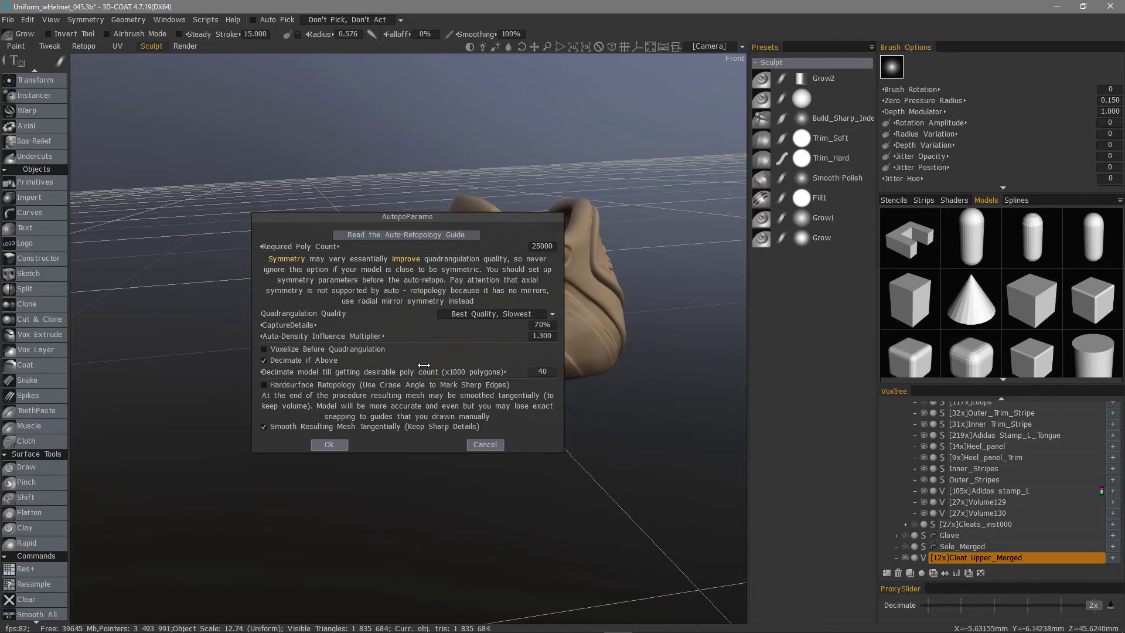
Set the Auto-Density Influence Multiplier, accept the AUTOPO parameters and continue without painting any density areas
{"action": "left_click", "coordinate": [542, 336]}
{"action": "key", "text": "Return"}
{"action": "left_click", "coordinate": [340, 443]}
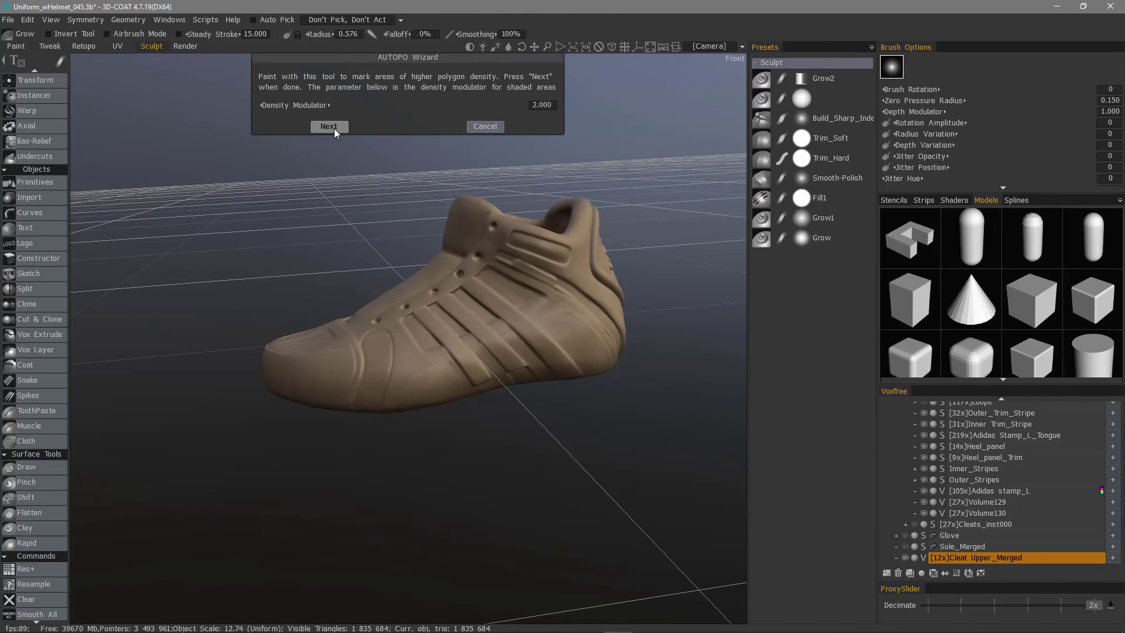
{"action": "left_click", "coordinate": [333, 126]}
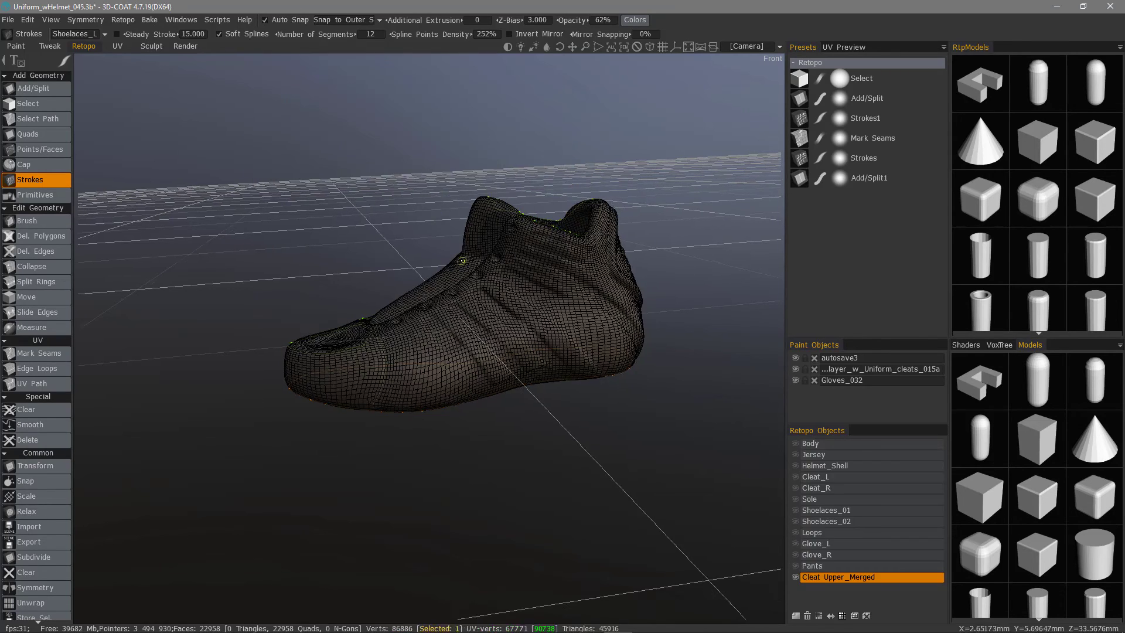
Examine the new retopo mesh's edge flow on the side stripes, heel, collar and toe of the upper
{"action": "left_click_drag", "start_coordinate": [468, 258], "coordinate": [516, 258], "text": "alt"}
{"action": "left_click_drag", "start_coordinate": [519, 315], "coordinate": [503, 180], "text": "alt"}
{"action": "left_click_drag", "start_coordinate": [481, 291], "coordinate": [588, 305], "text": "alt"}
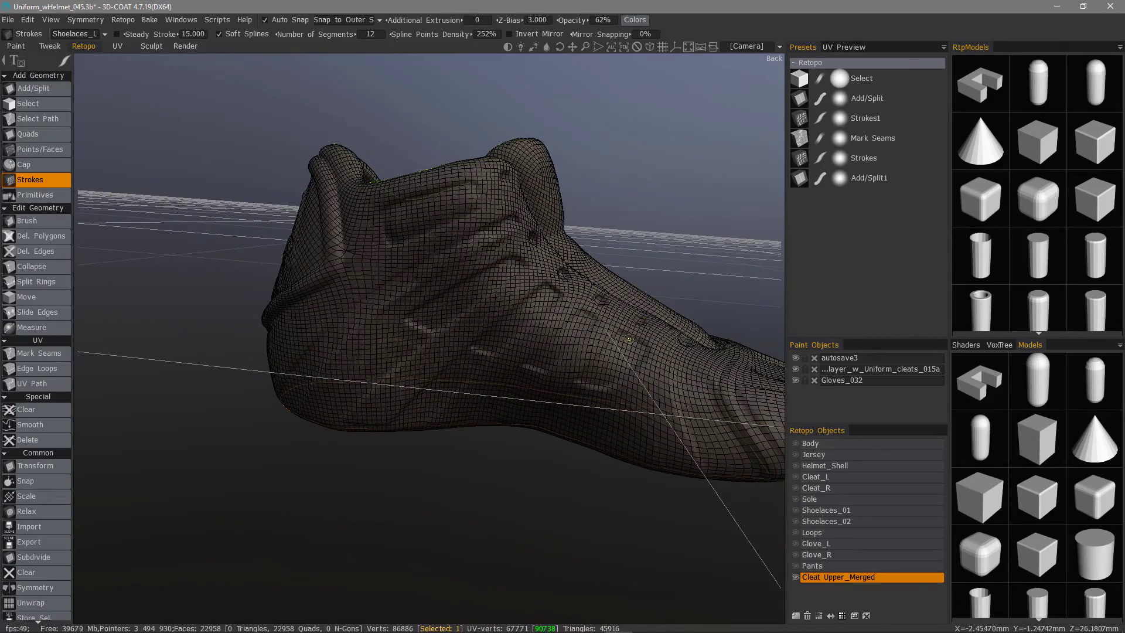
{"action": "left_click_drag", "start_coordinate": [629, 339], "coordinate": [403, 216], "text": "alt"}
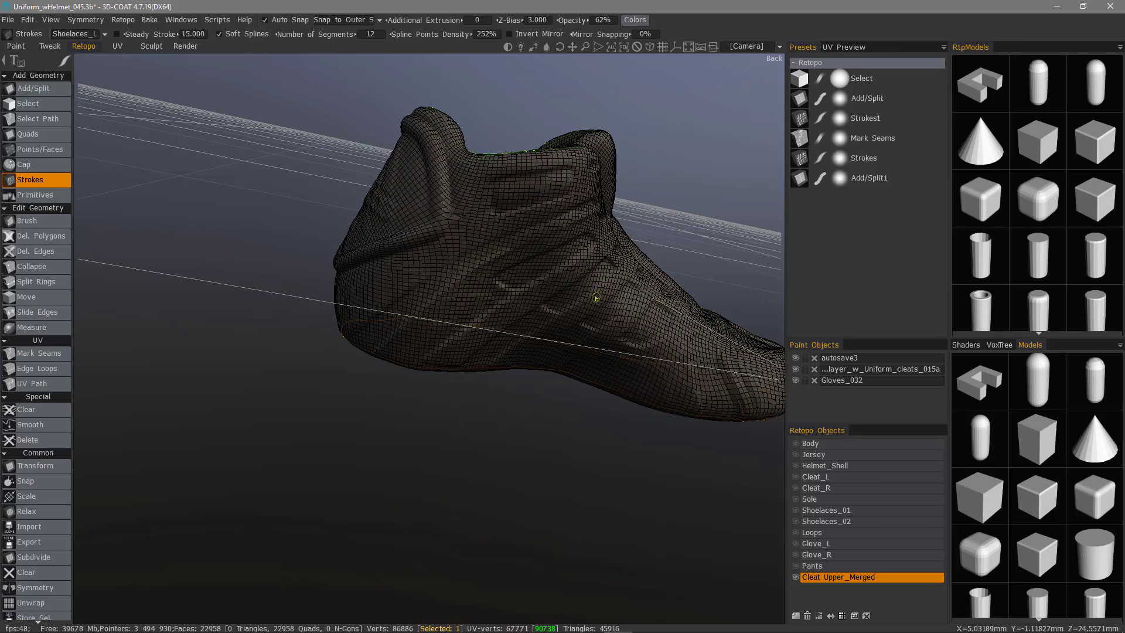
{"action": "left_click_drag", "start_coordinate": [583, 304], "coordinate": [508, 181], "text": "alt"}
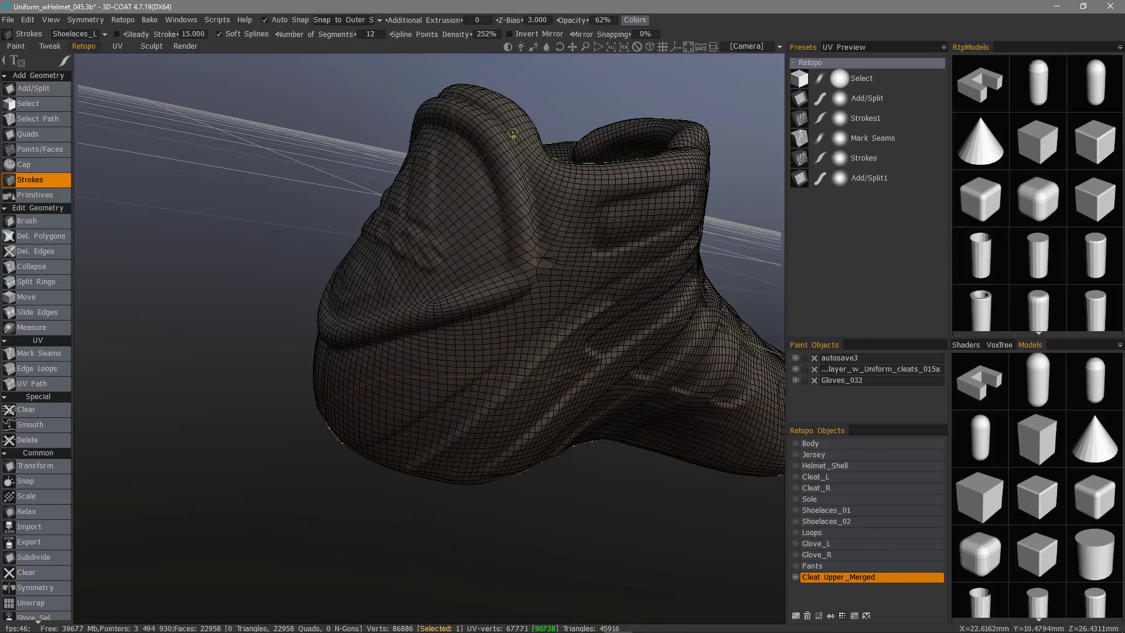
{"action": "left_click_drag", "start_coordinate": [500, 292], "coordinate": [598, 447], "text": "alt"}
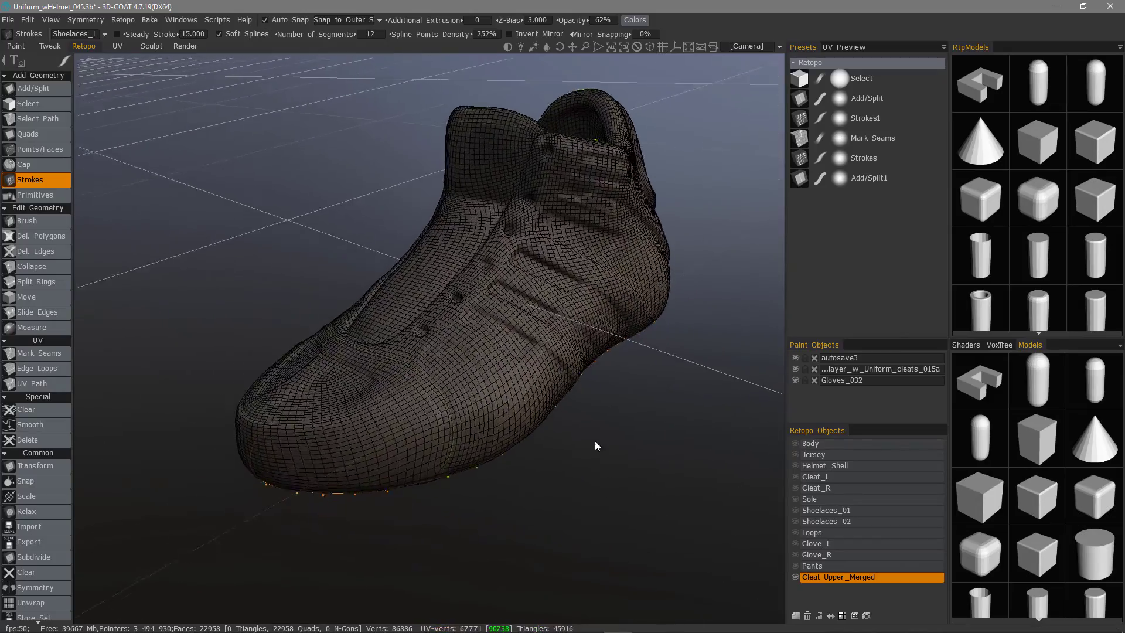